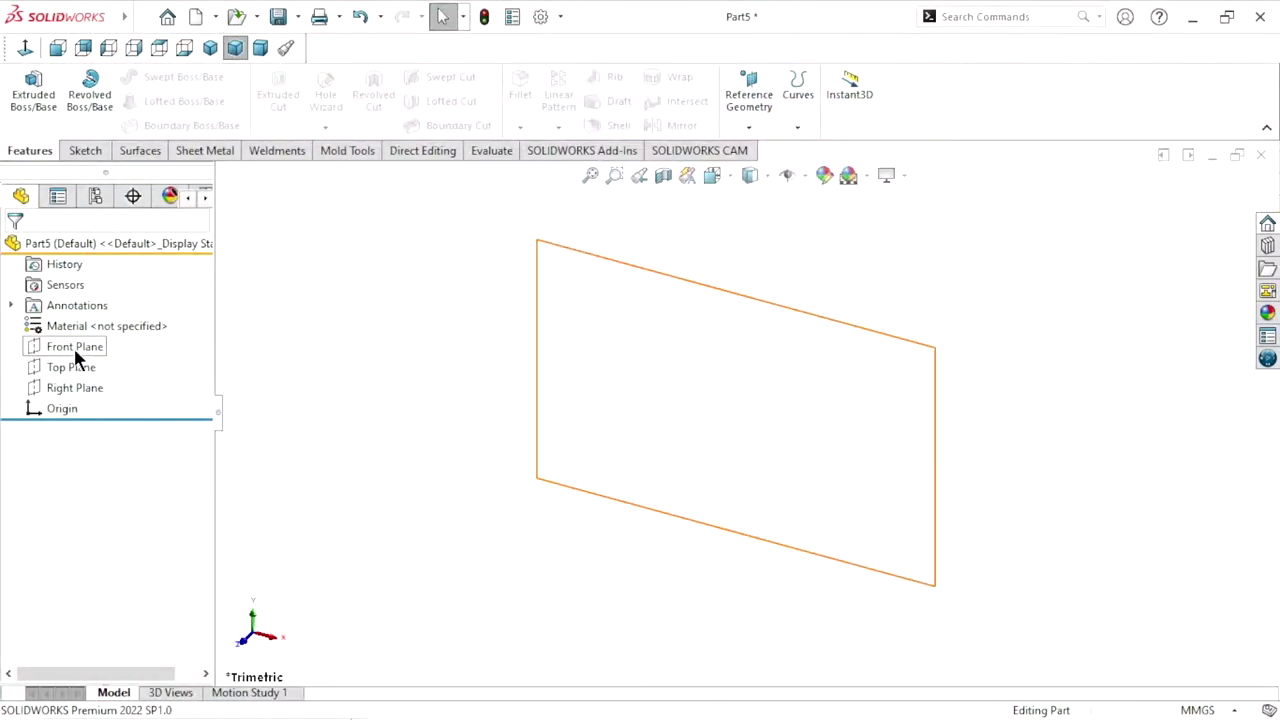
Open Sketch1 on the Front Plane, then cancel the Centerline tool that was picked
left_click(74, 347)
left_click(92, 322)
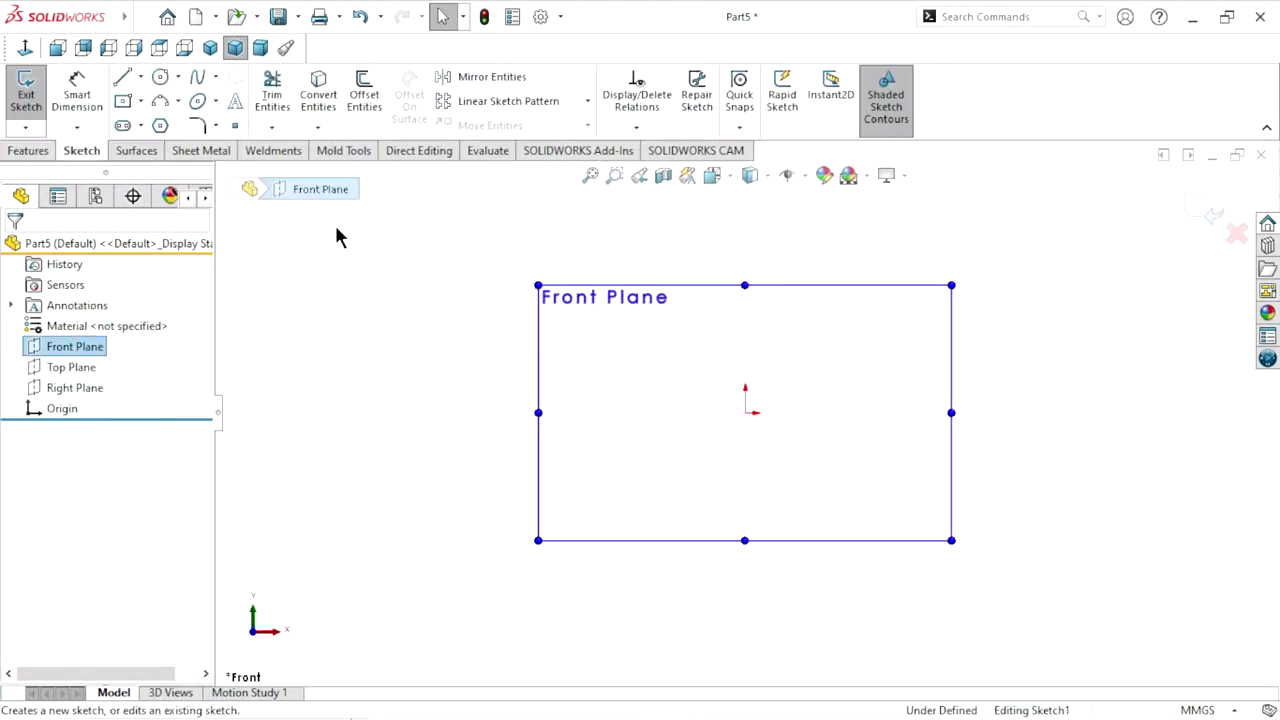
left_click(141, 77)
left_click(140, 123)
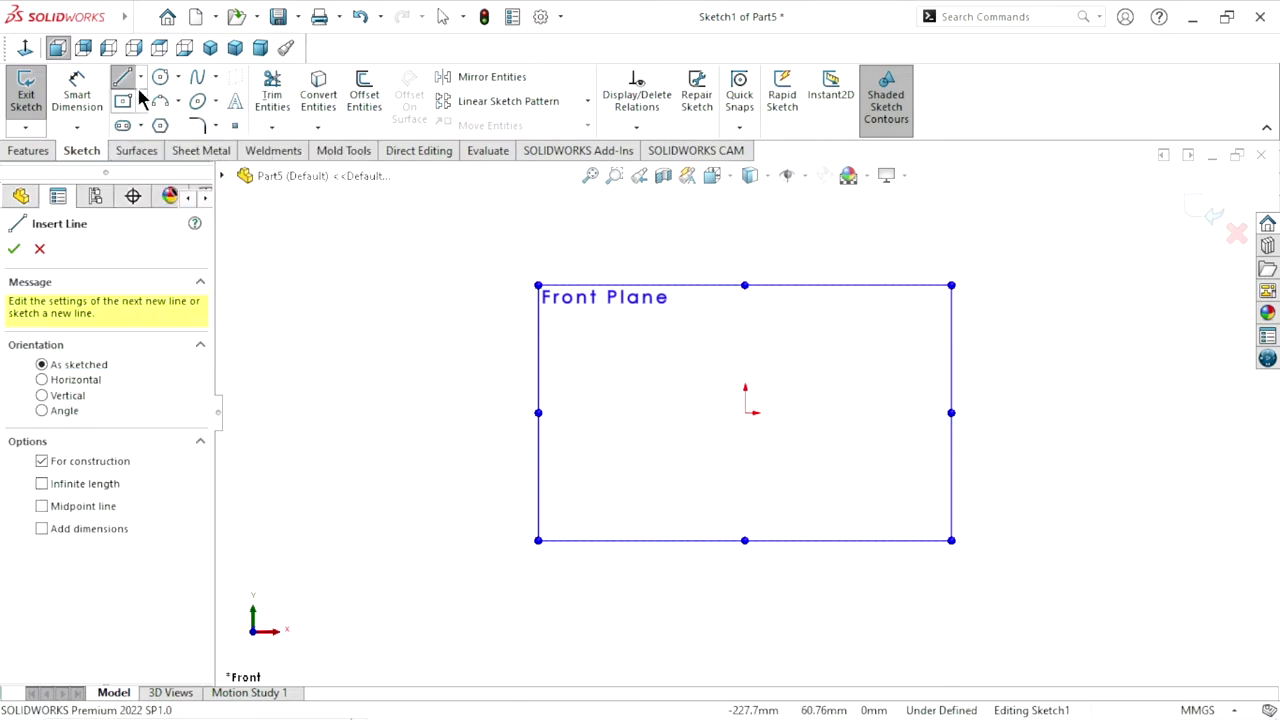
left_click(141, 77)
key("Escape")
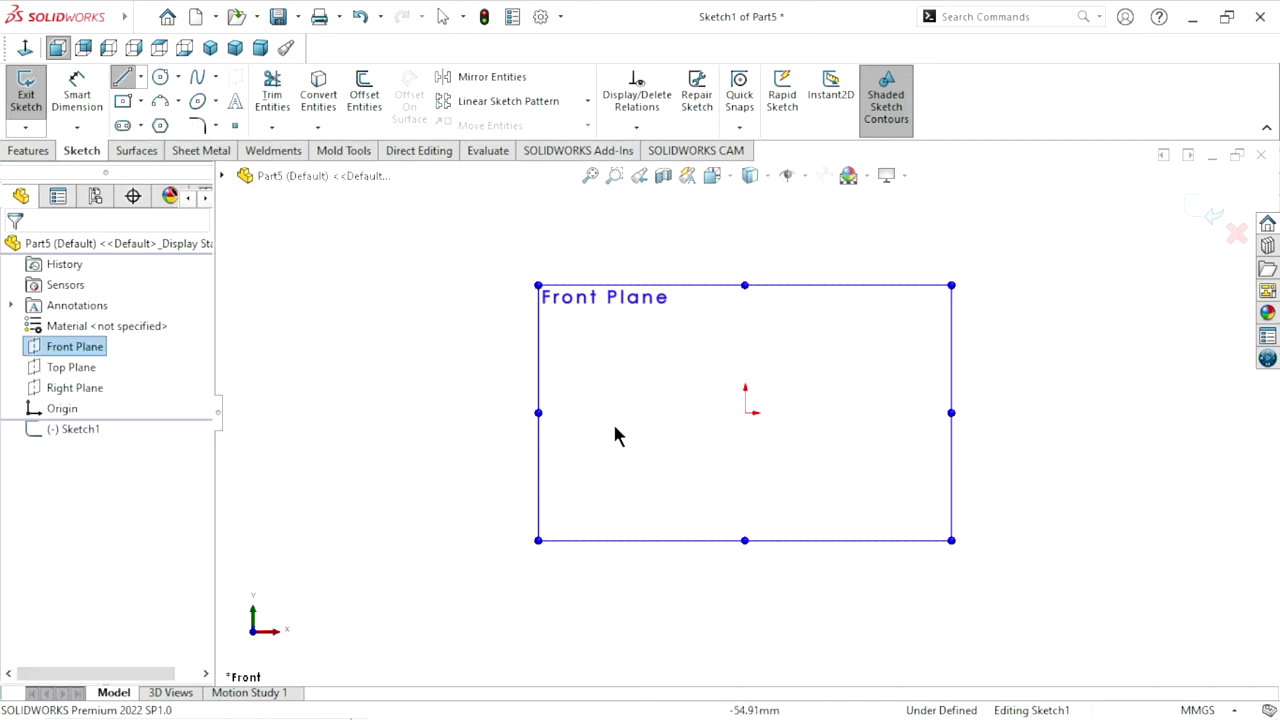
Draw a horizontal centerline from left to right across the origin and end the tool
left_click(141, 77)
left_click(137, 122)
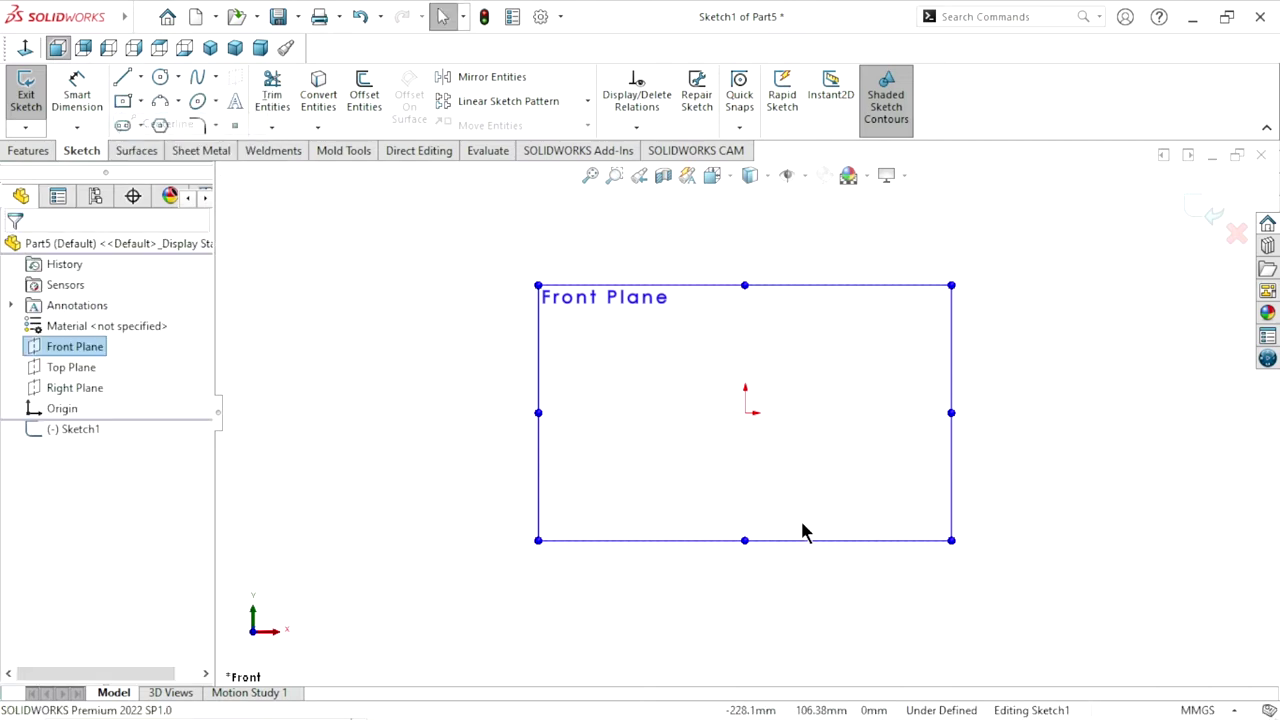
left_click(600, 413)
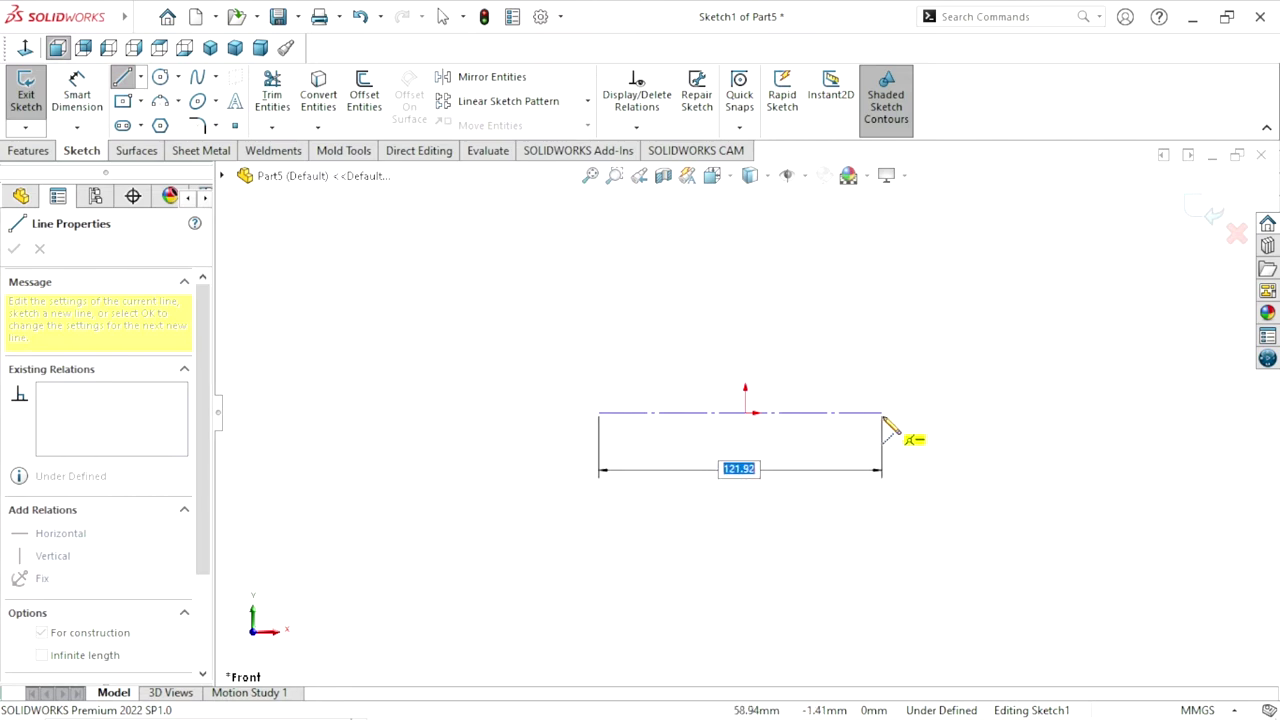
left_click(883, 413)
right_click(978, 420)
left_click(1008, 420)
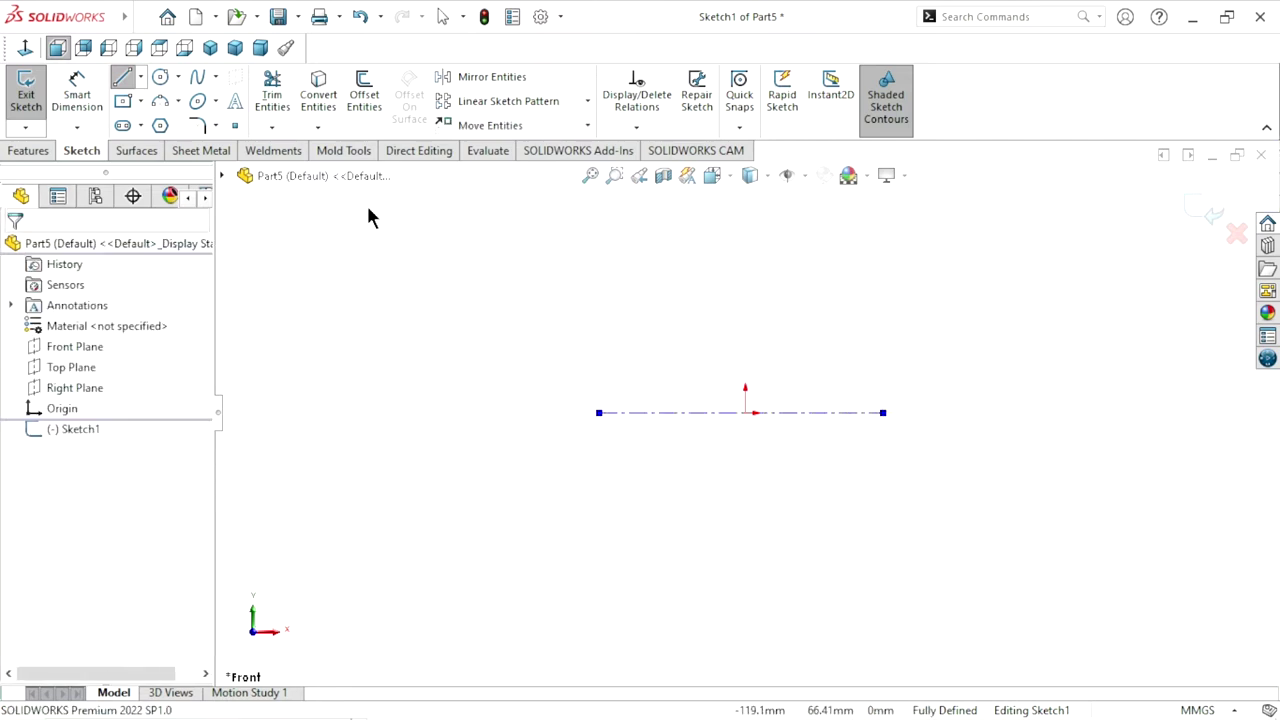
Draw the profile's bottom edge, short lower right edge and the notch's lower slant
key("l")
left_click(652, 328)
left_click(836, 328)
left_click(836, 299)
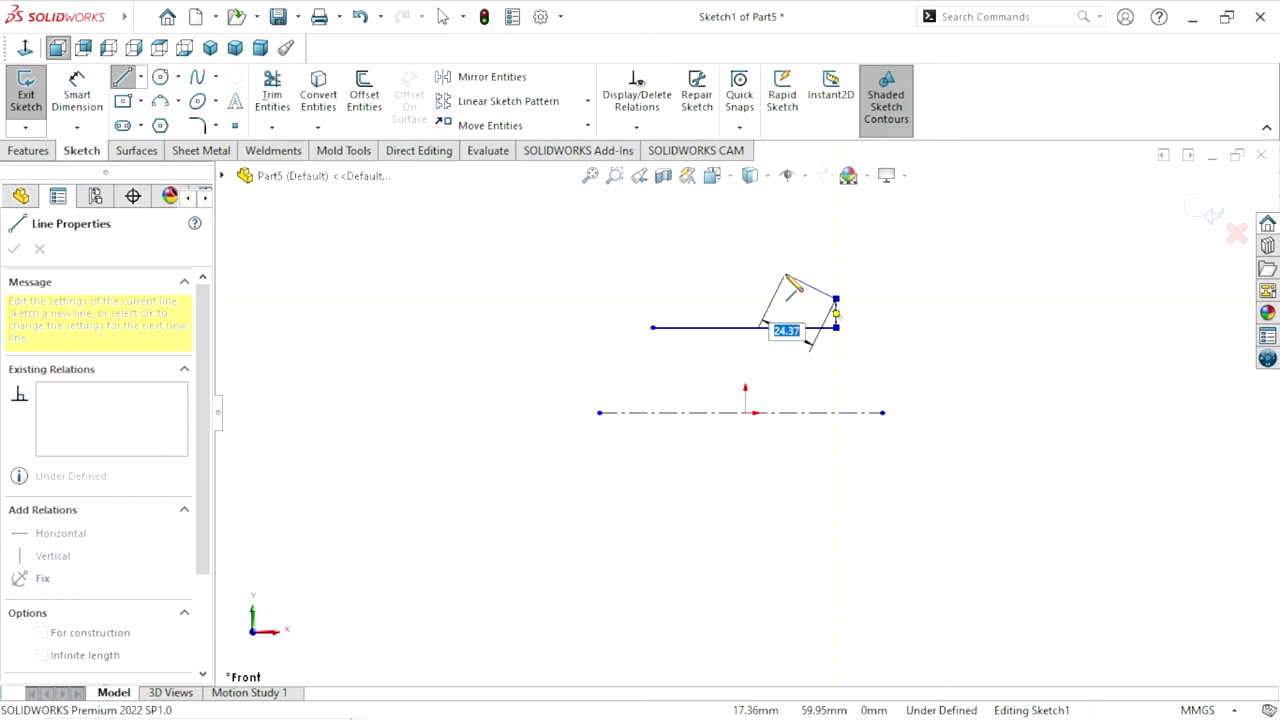
left_click(786, 275)
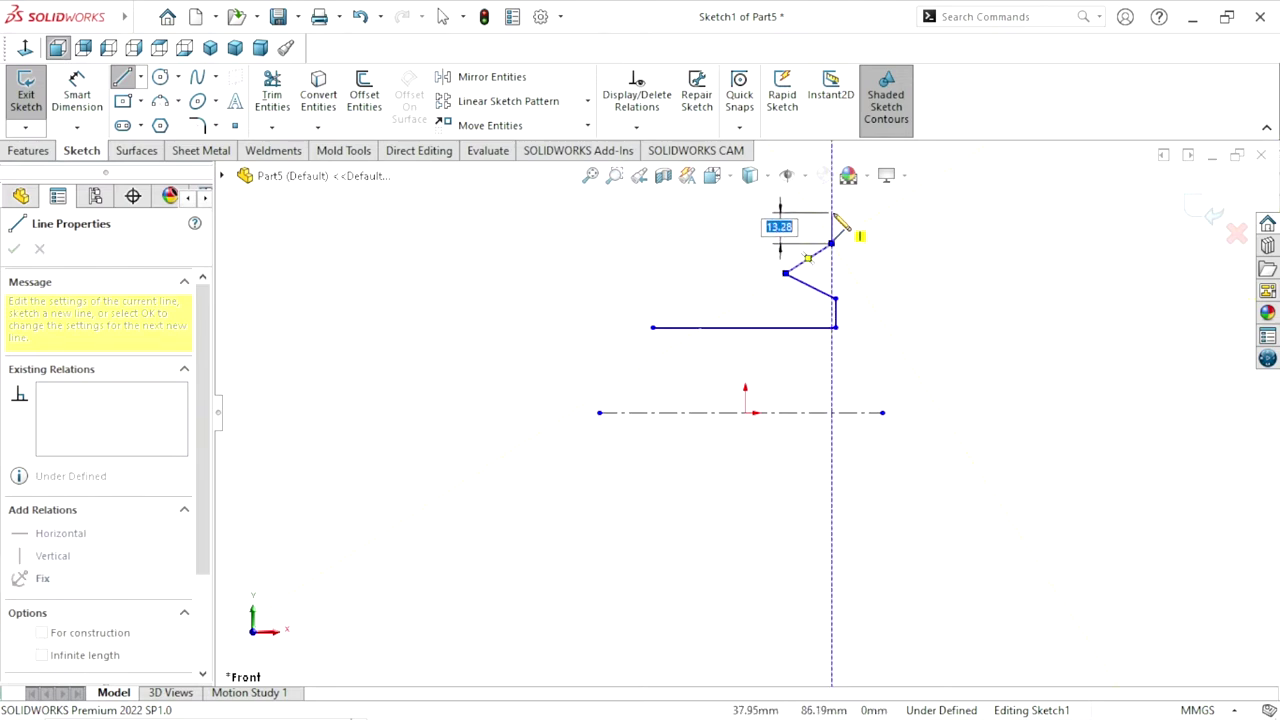
Add the notch's upper slant, the sloped and flat top edges, and close the profile
left_click(831, 243)
left_click(831, 213)
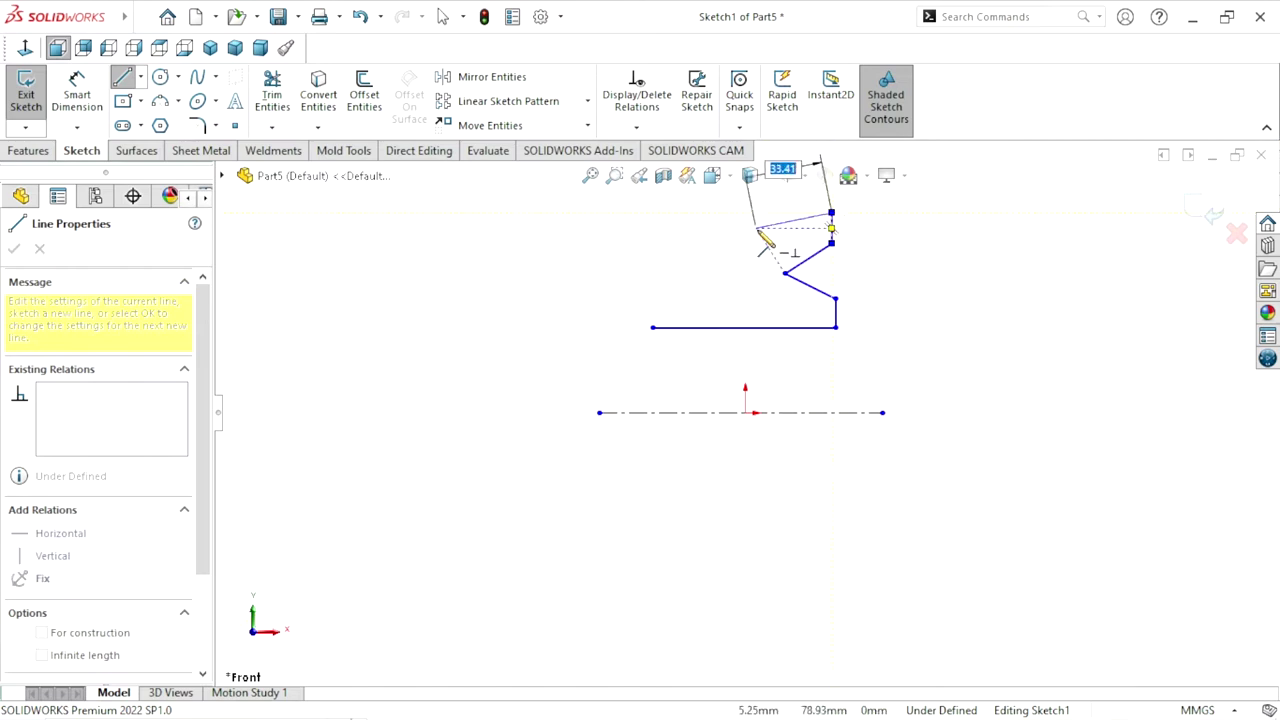
left_click(757, 228)
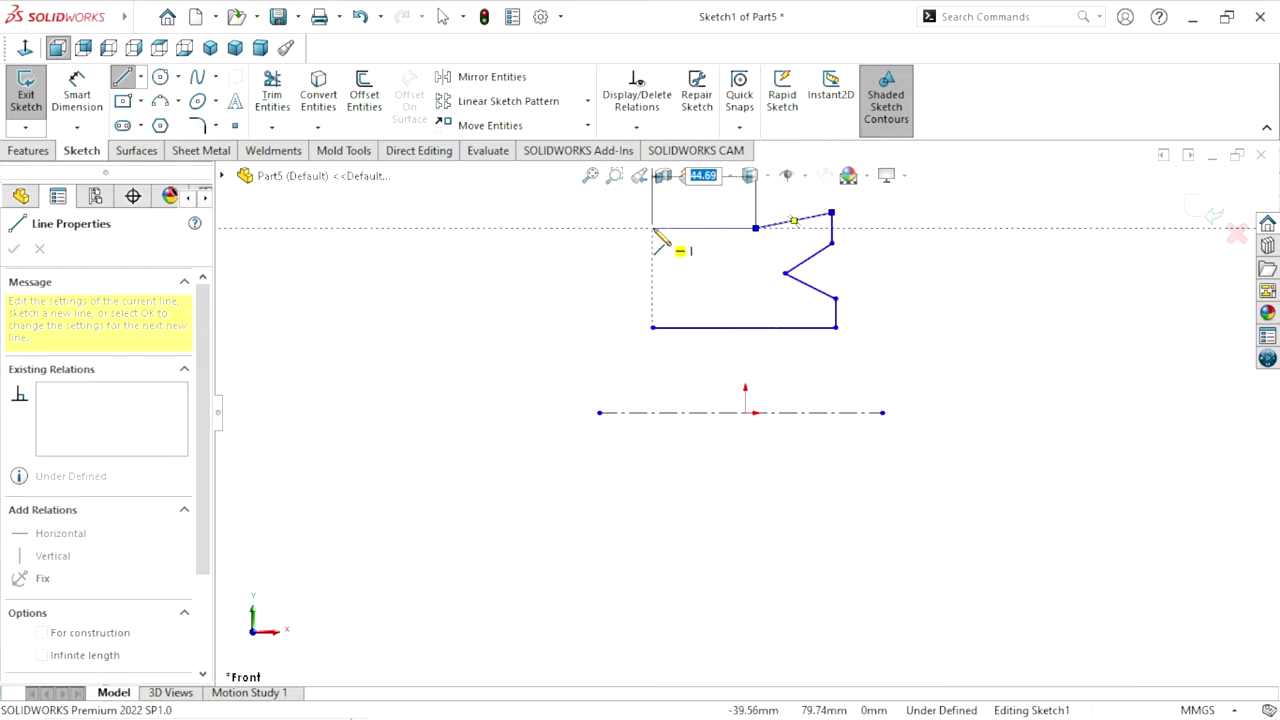
left_click(653, 228)
left_click(652, 327)
right_click(524, 330)
left_click(545, 331)
scroll(766, 391, "up", 2)
scroll(790, 340, "down", 2)
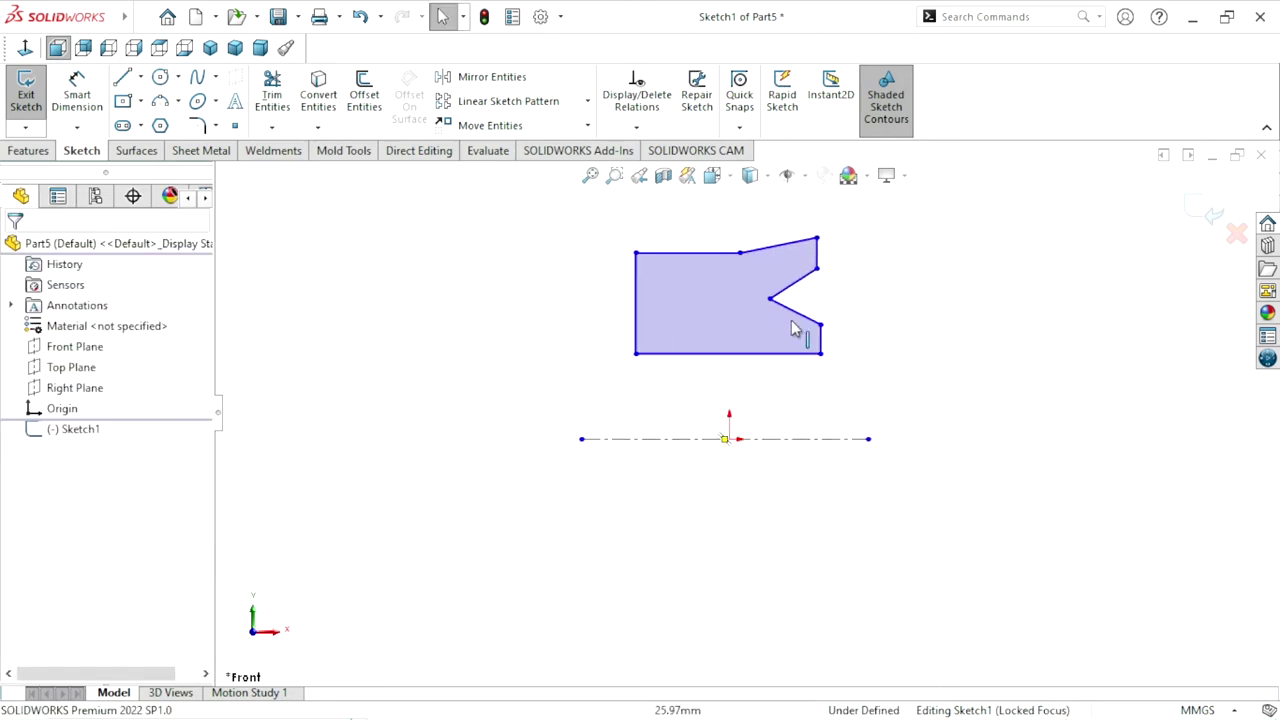
Dimension the top edge 7.50 above the centerline
scroll(800, 262, "down", 1)
left_click(77, 92)
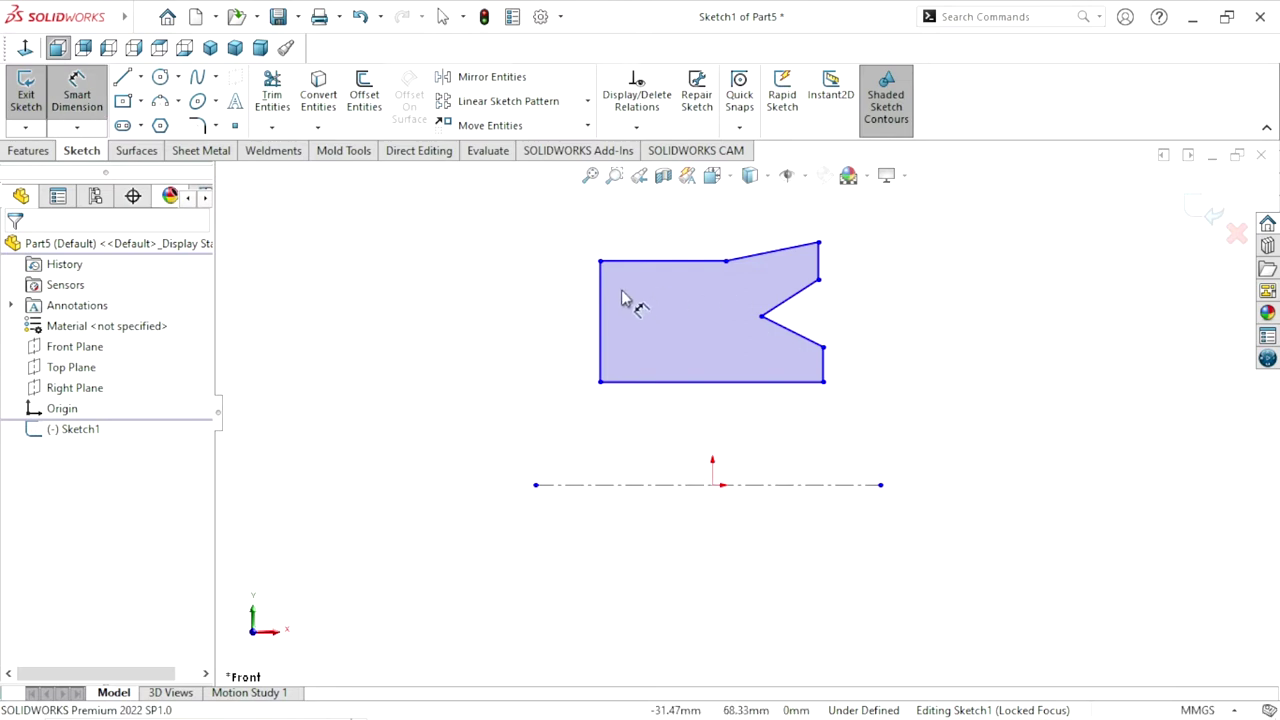
left_click(615, 268)
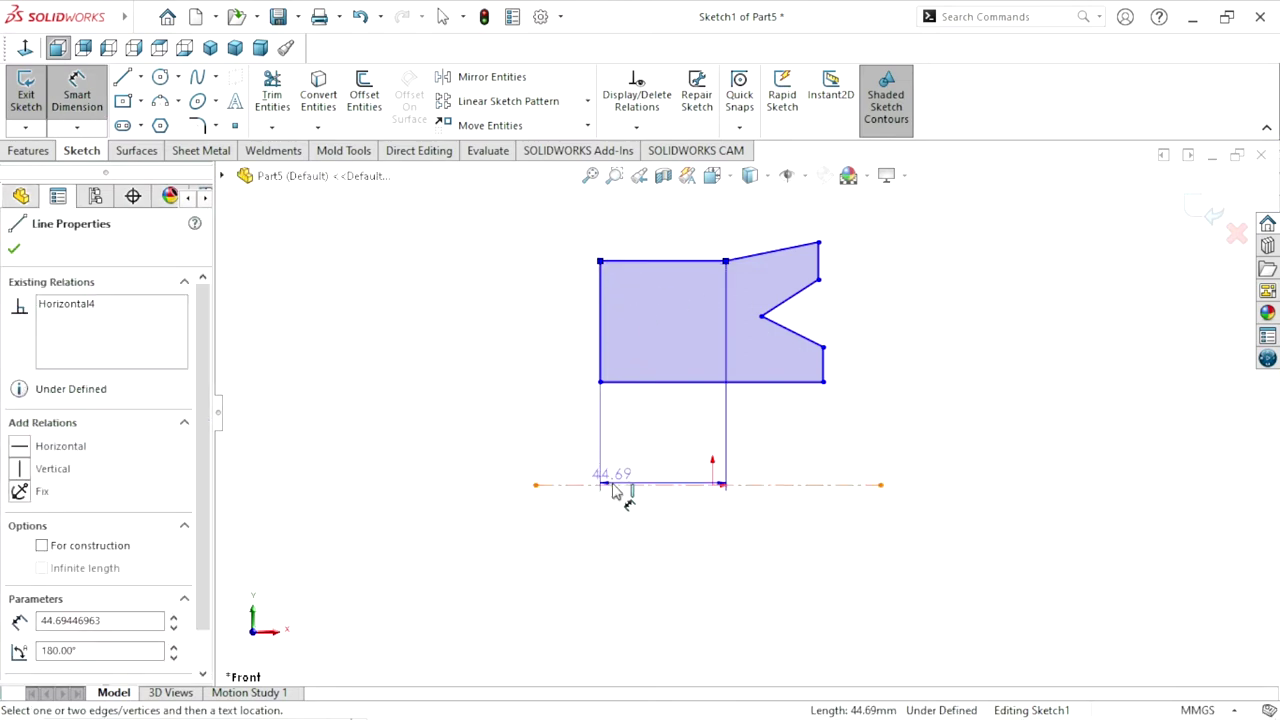
left_click(615, 490)
left_click(540, 388)
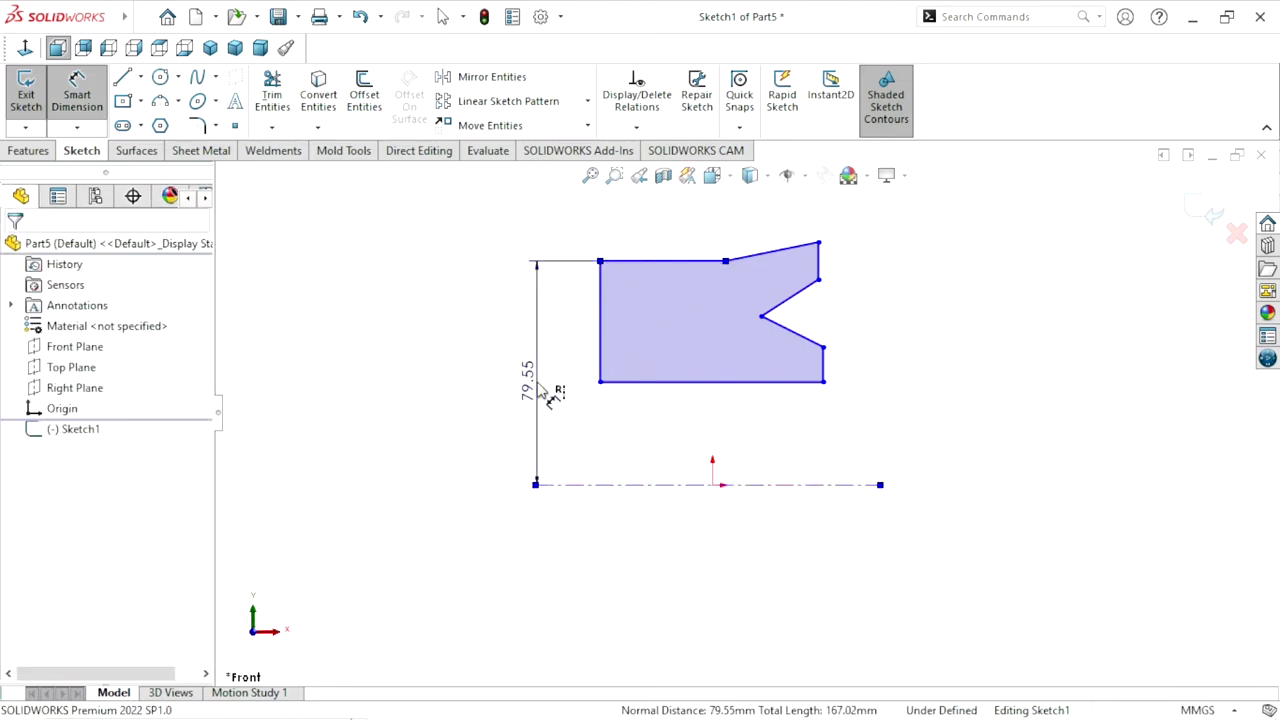
type("7.5")
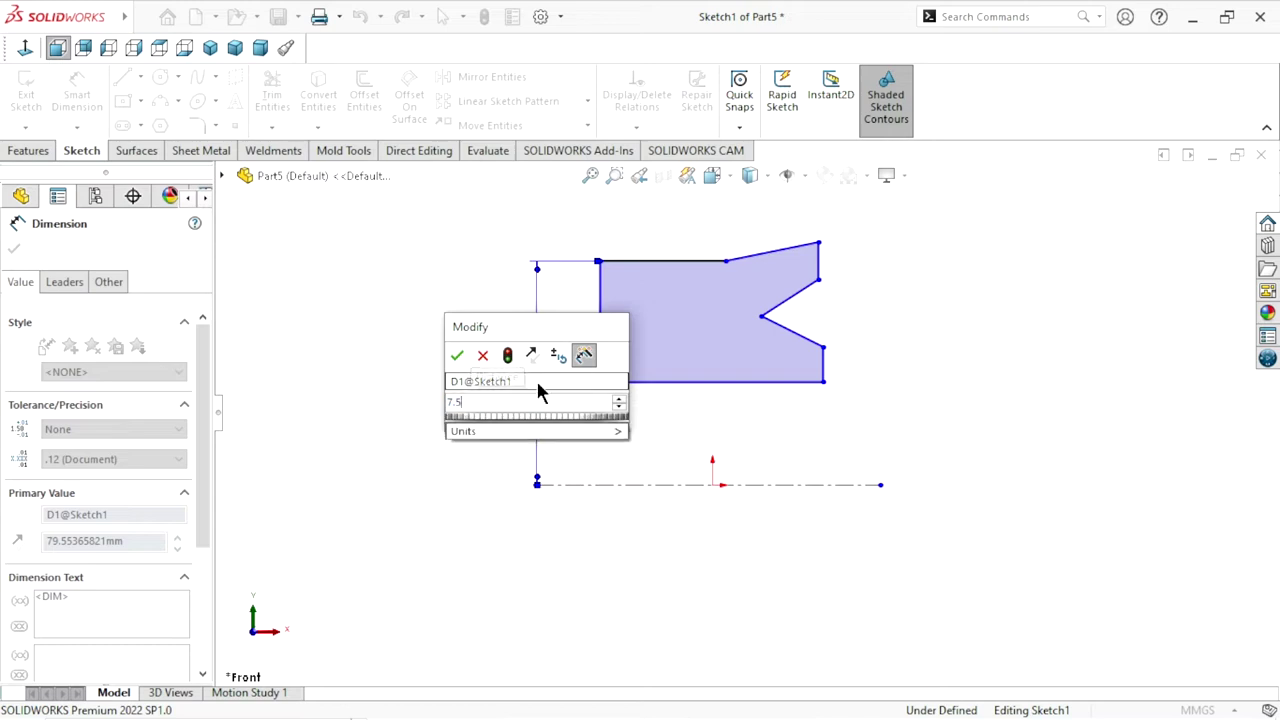
left_click(457, 355)
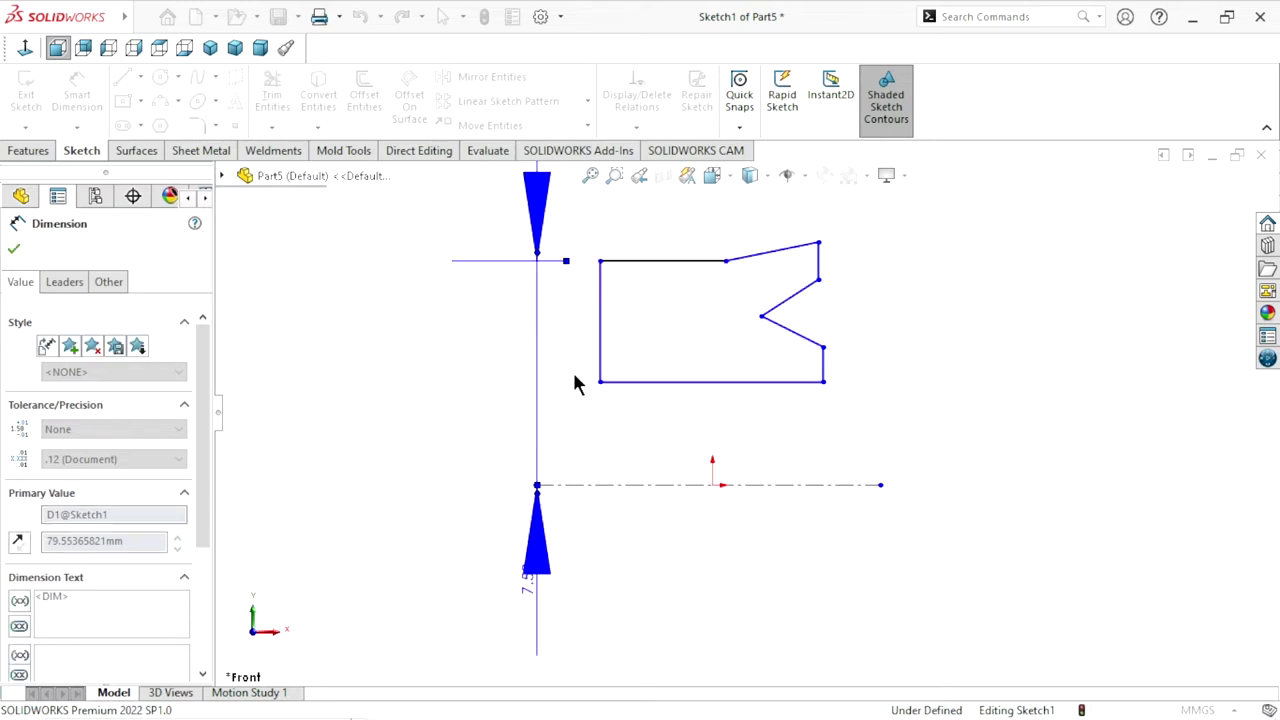
Set the top-right corner 8.00 above the centerline
left_click(819, 243)
left_click(838, 487)
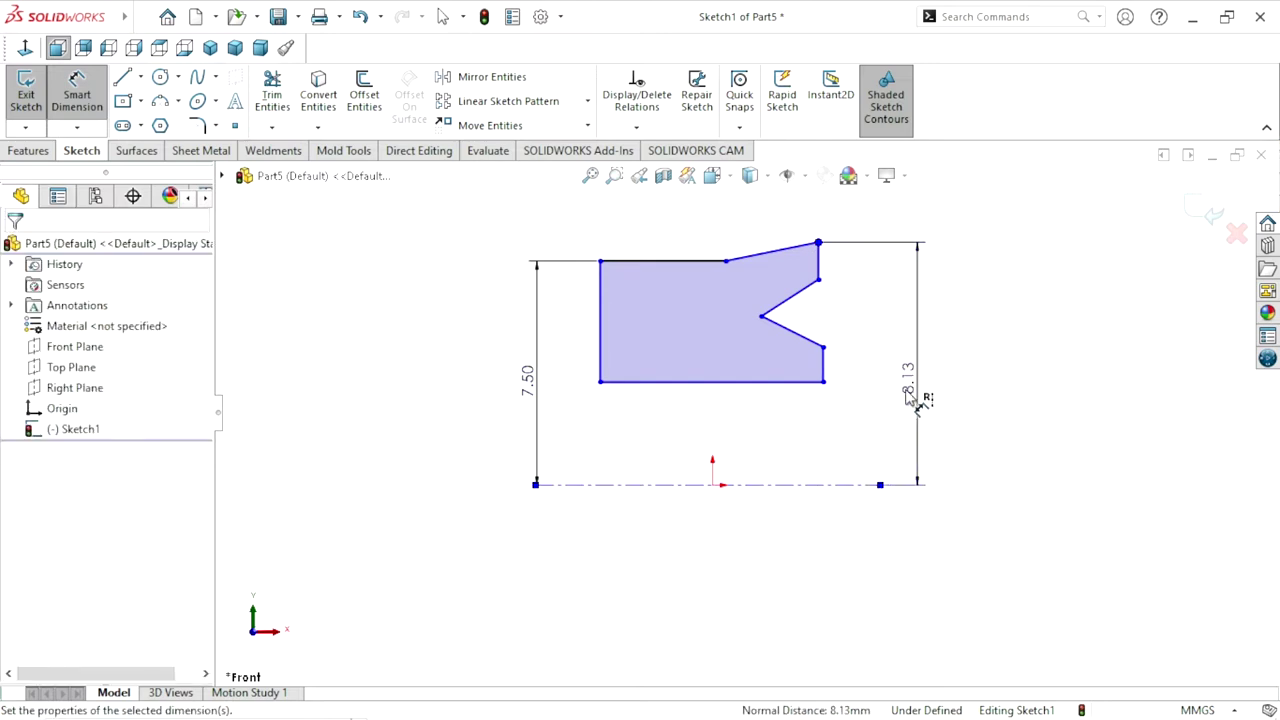
left_click(908, 397)
left_click(838, 355)
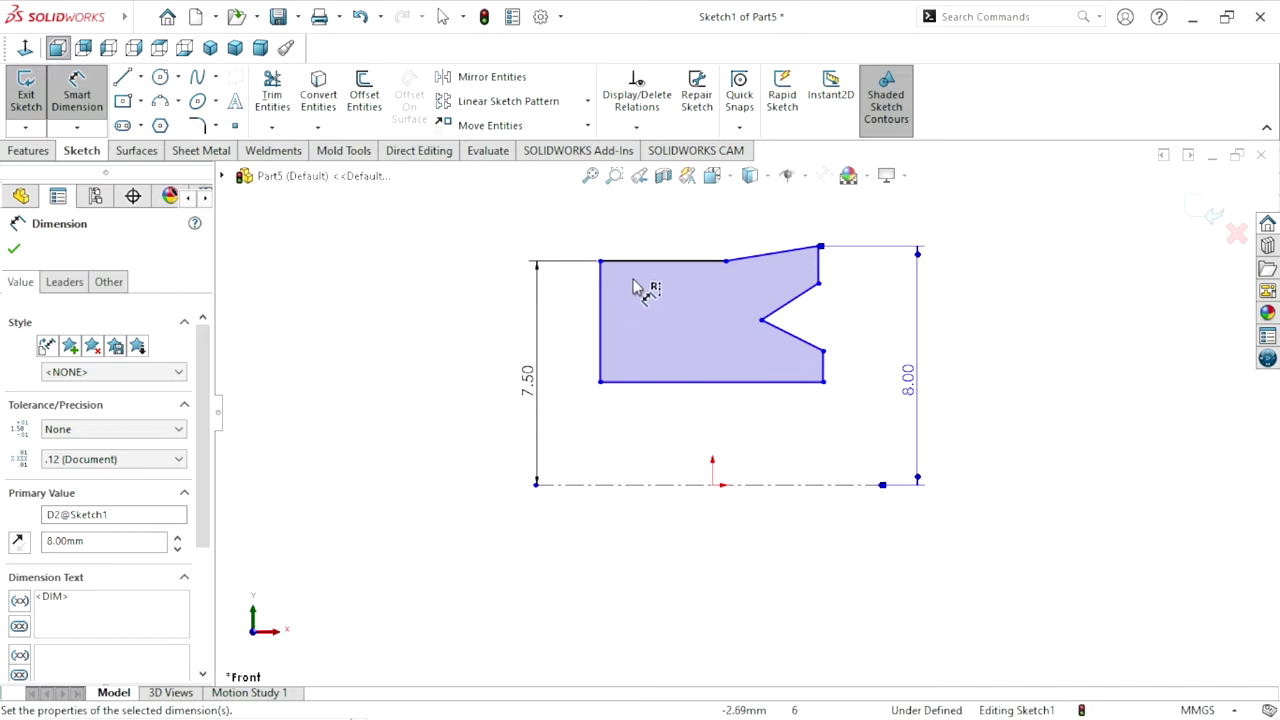
Set the bottom edge 4.00 above the centerline and shift that dimension slightly left
left_click(620, 384)
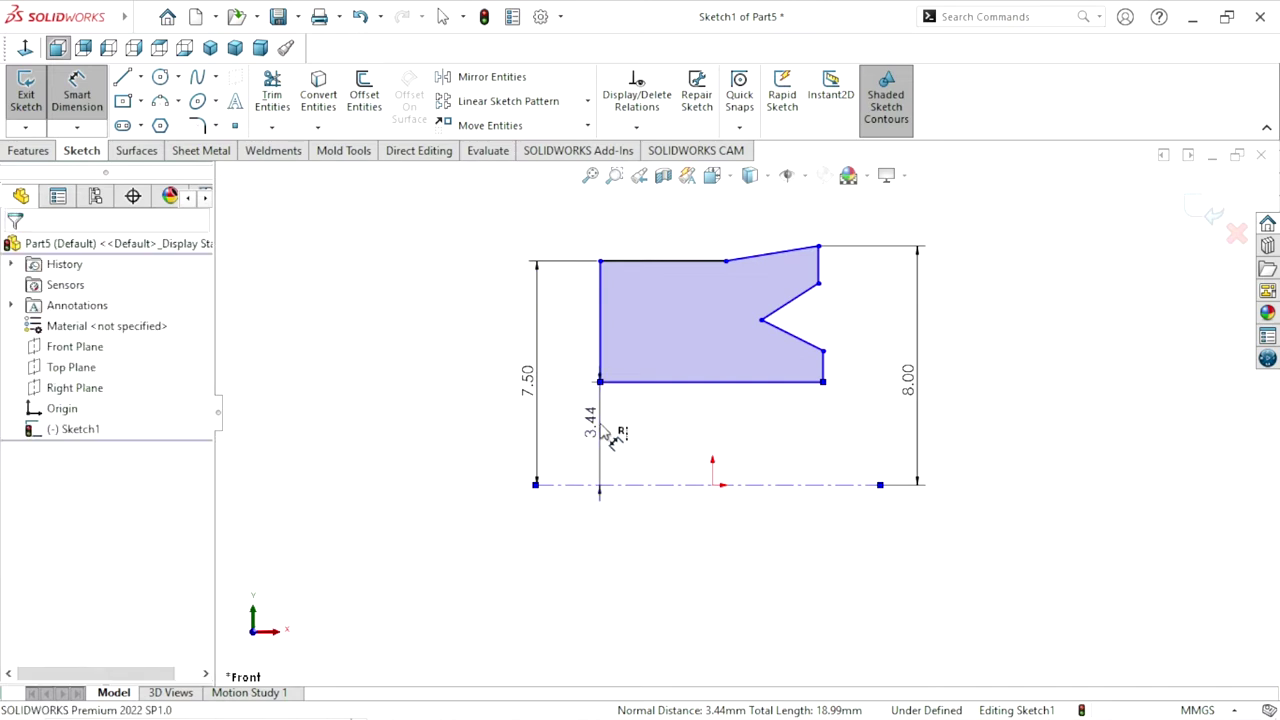
left_click(604, 432)
type("4")
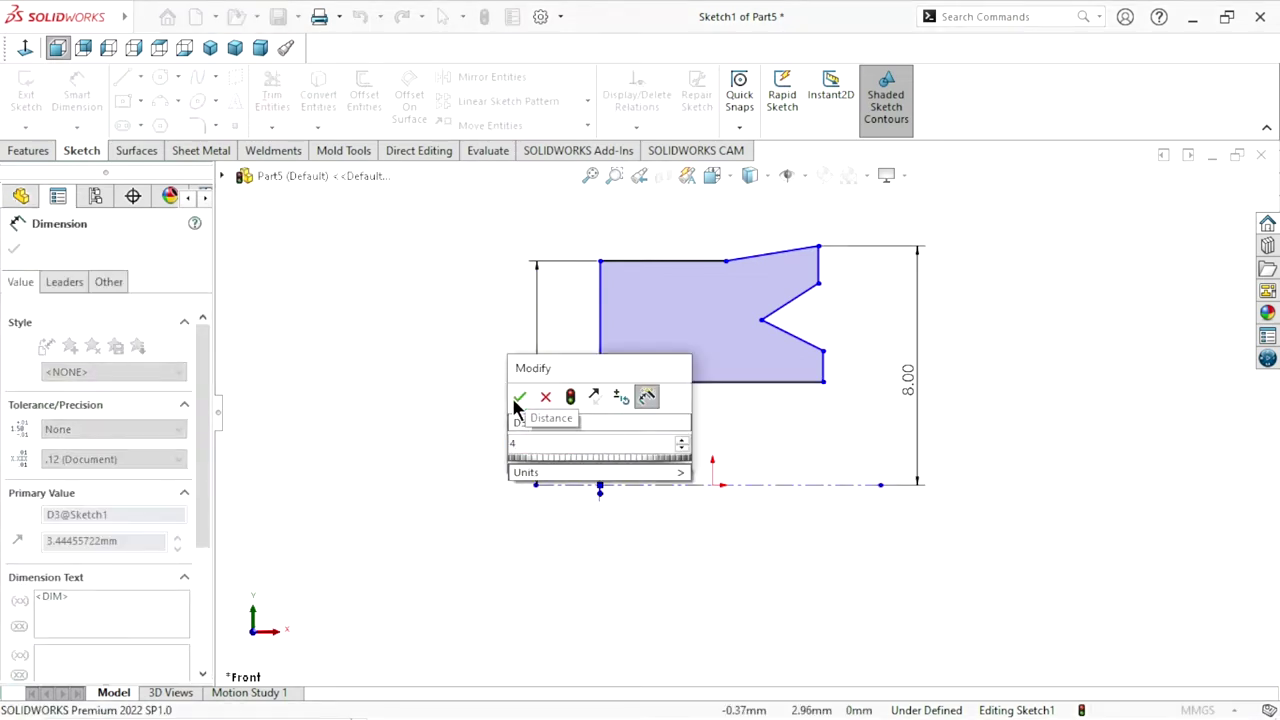
left_click(519, 398)
left_click_drag(593, 424, 576, 428)
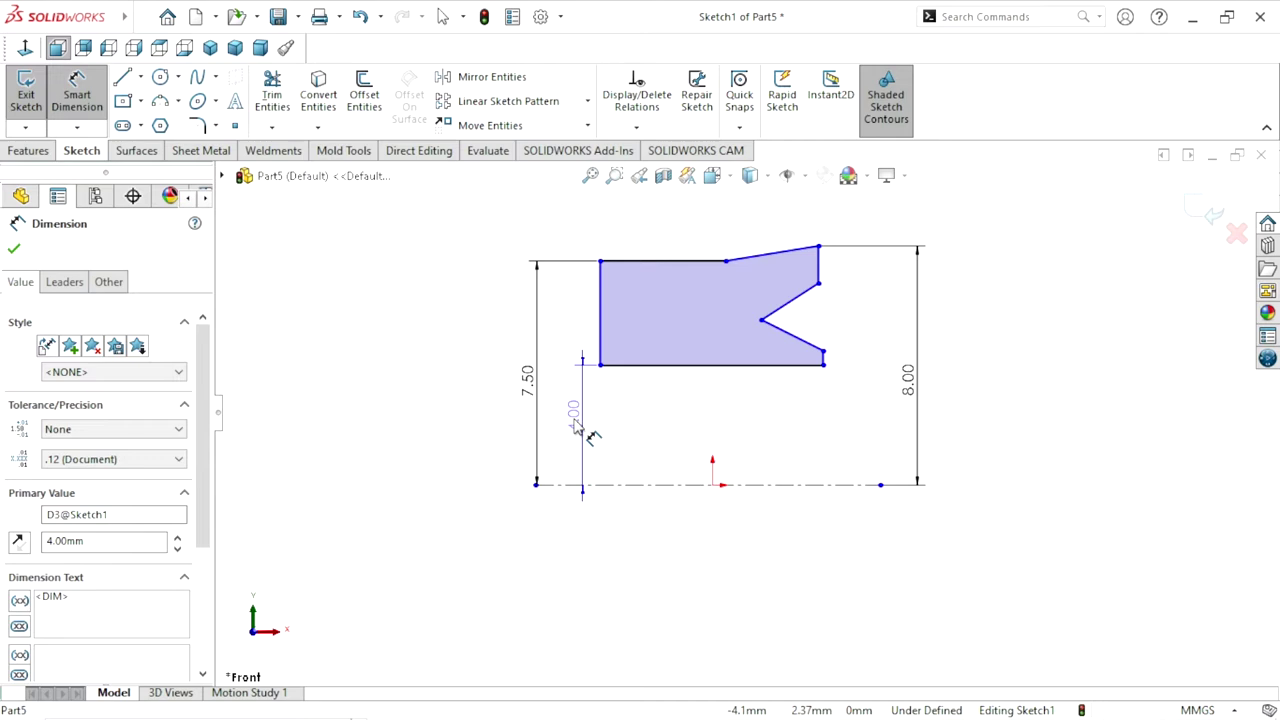
left_click(655, 262)
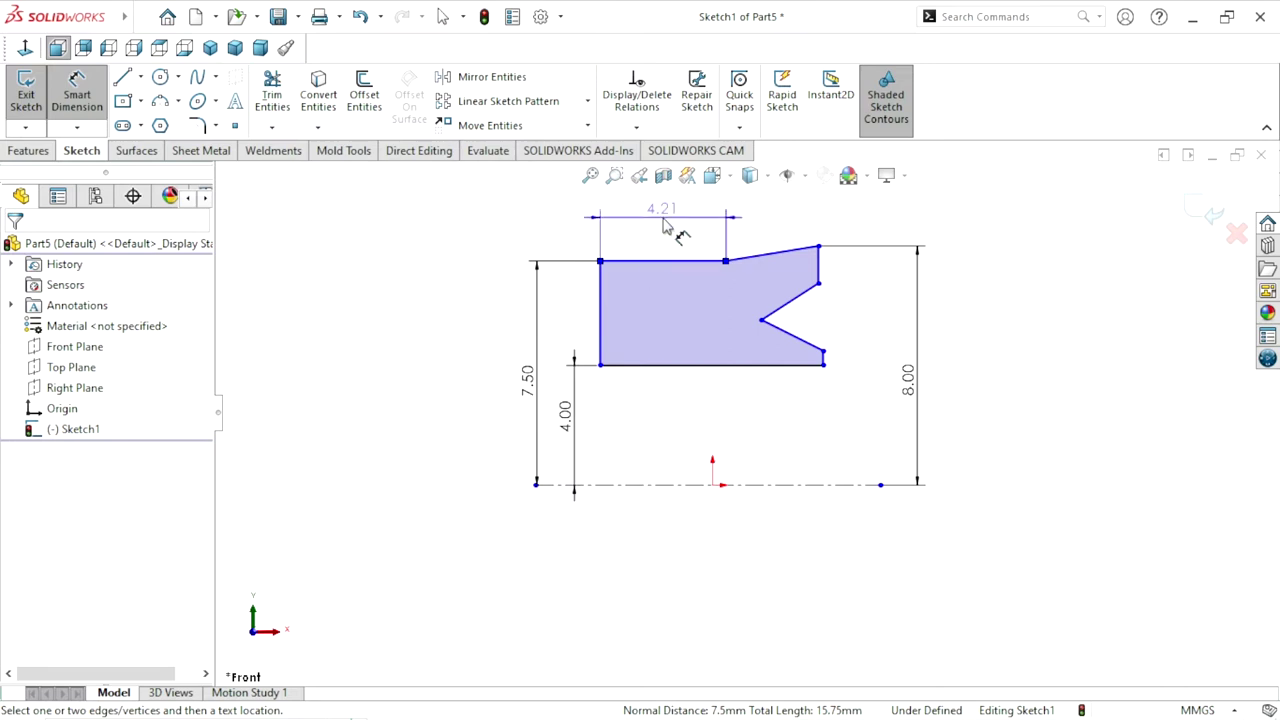
Give the flat top edge a length of 3.50
left_click(657, 232)
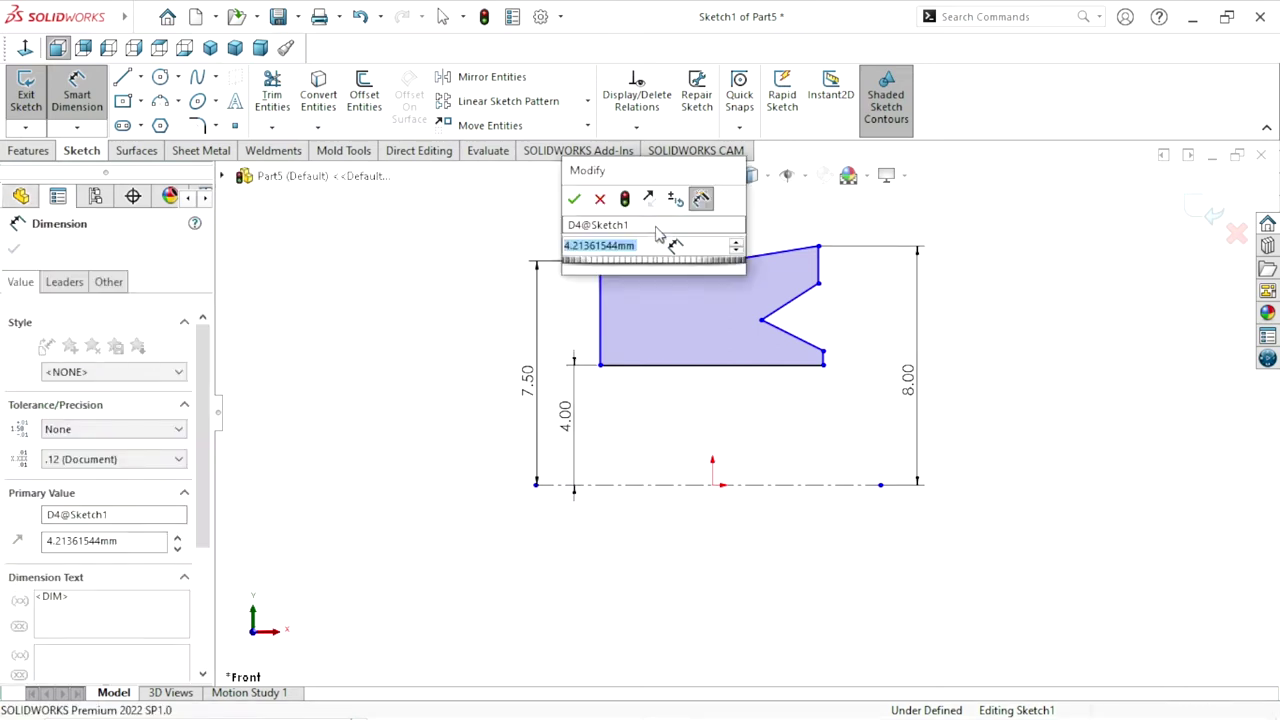
type("3.5")
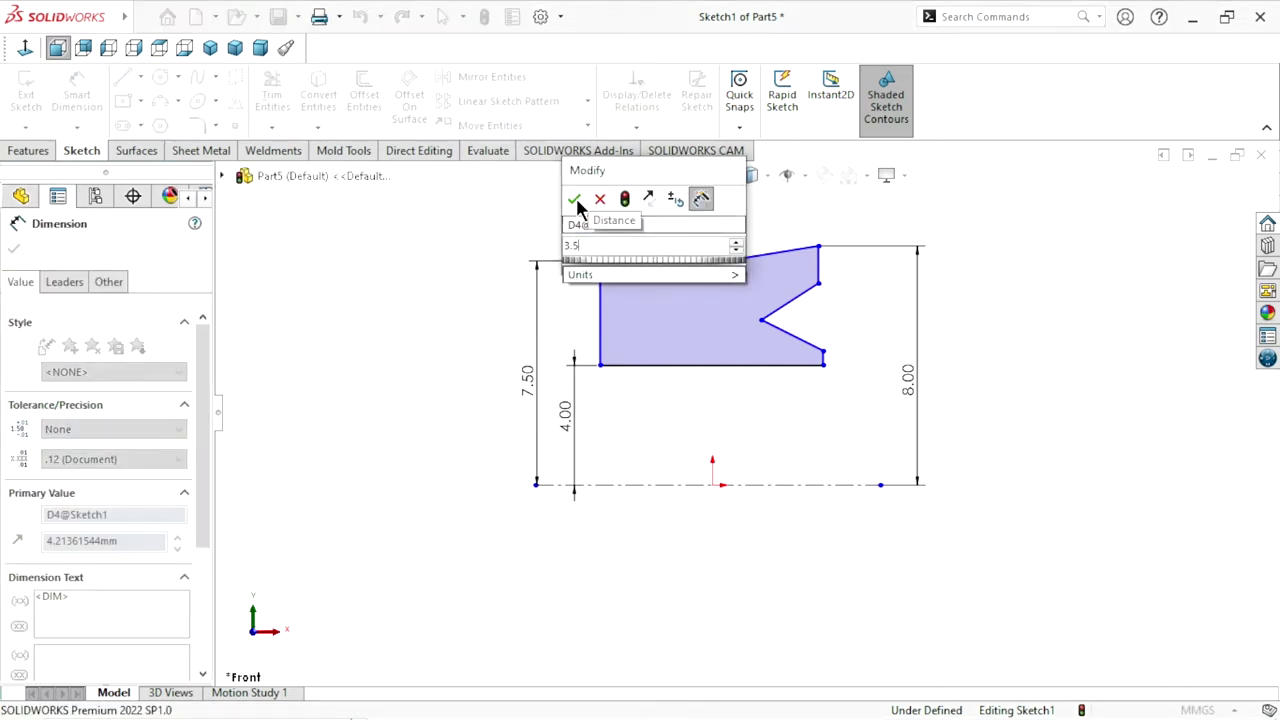
left_click(575, 198)
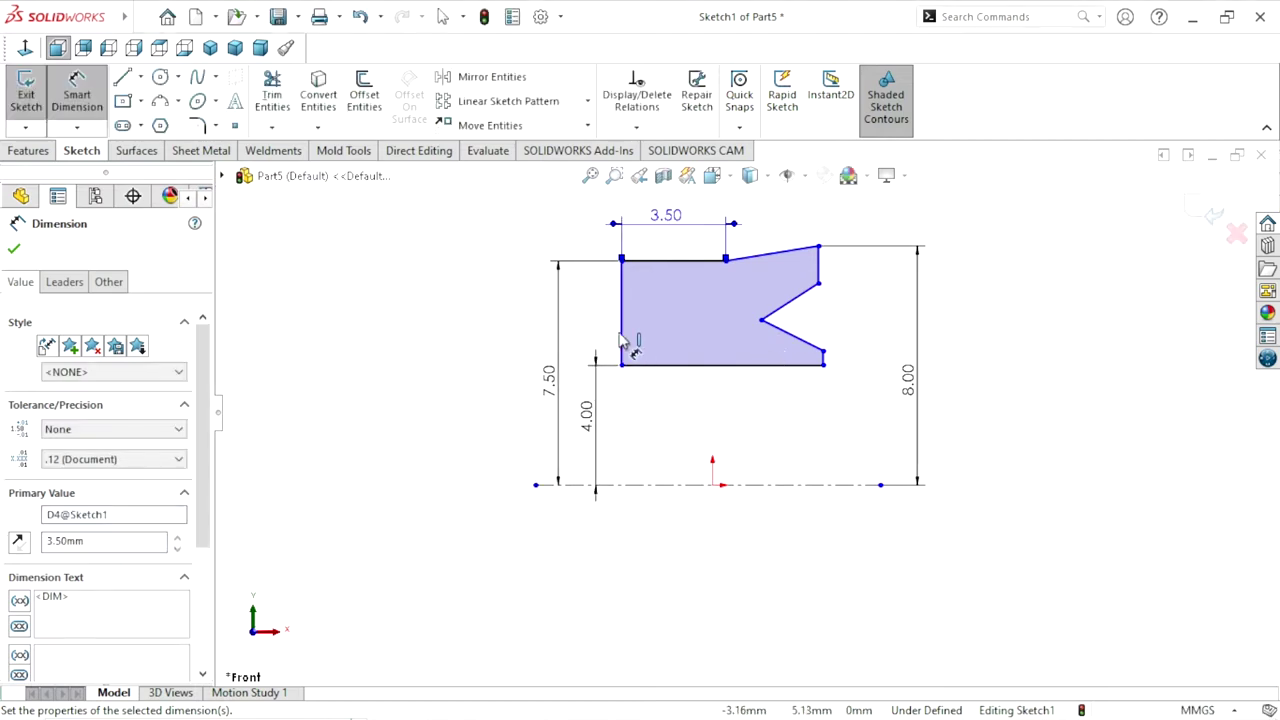
Dimension the width between the left and right edges to 6.00
left_click(621, 340)
left_click(819, 274)
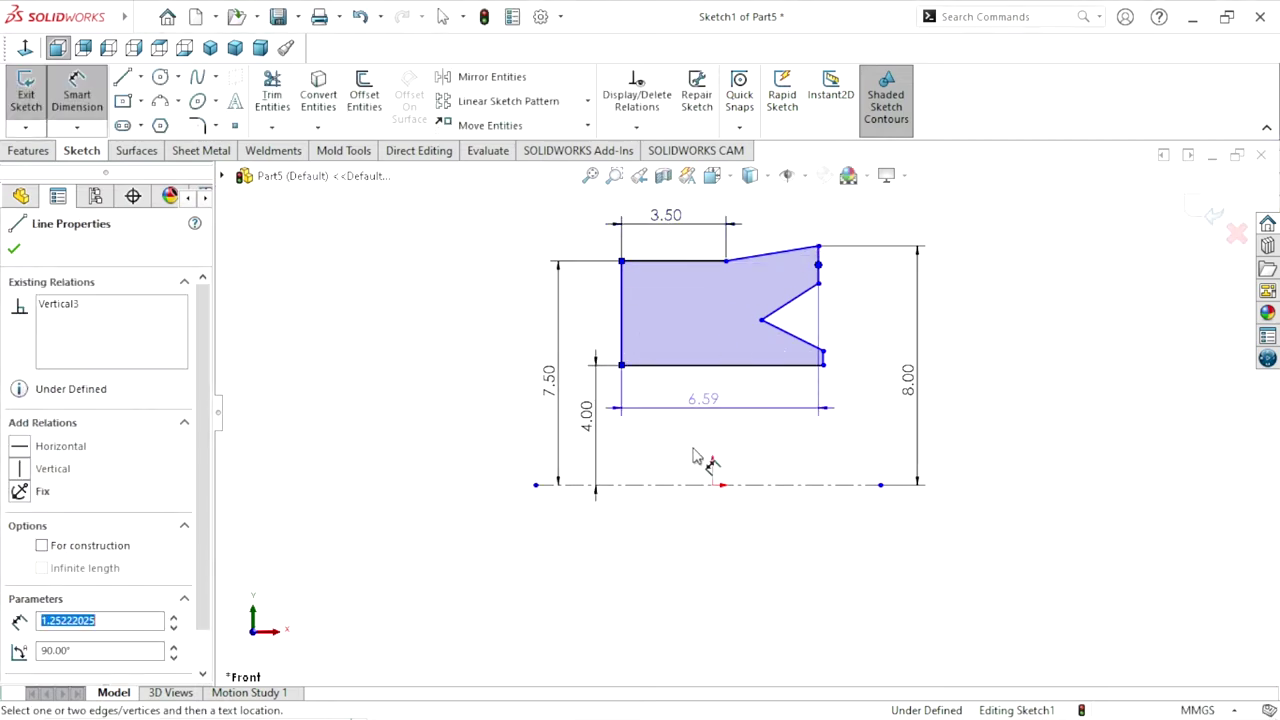
left_click(716, 425)
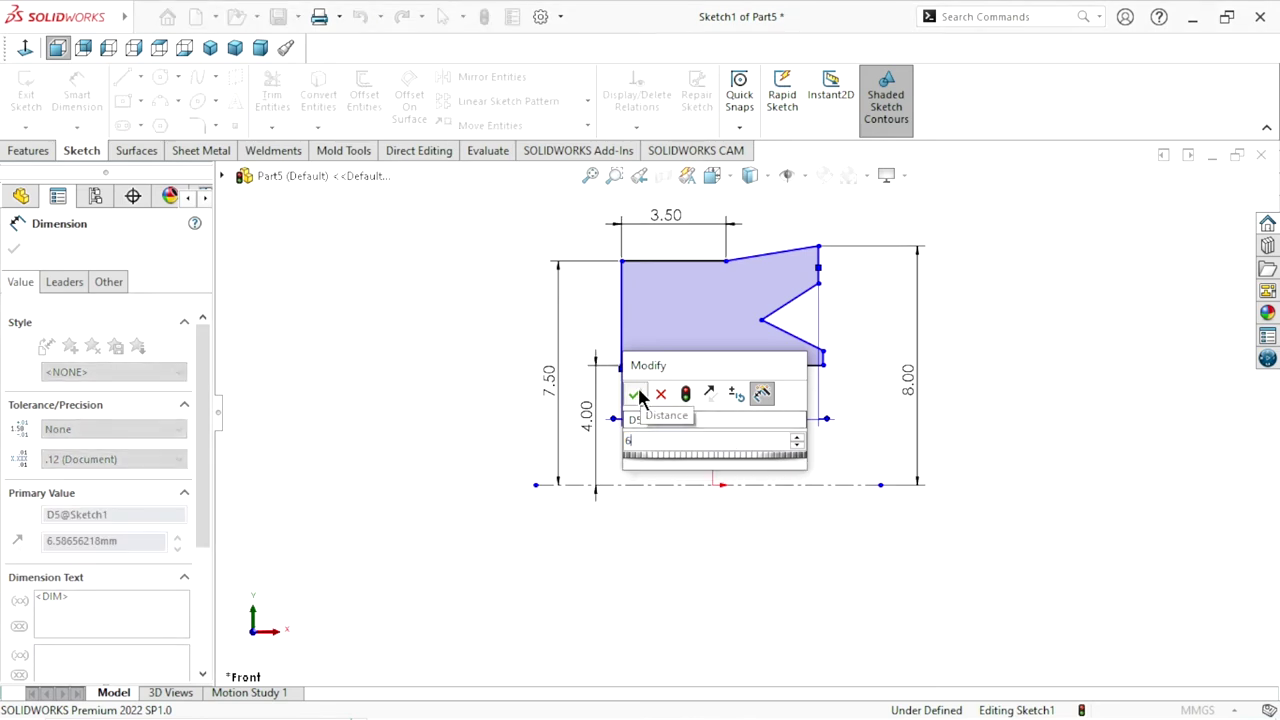
left_click(635, 394)
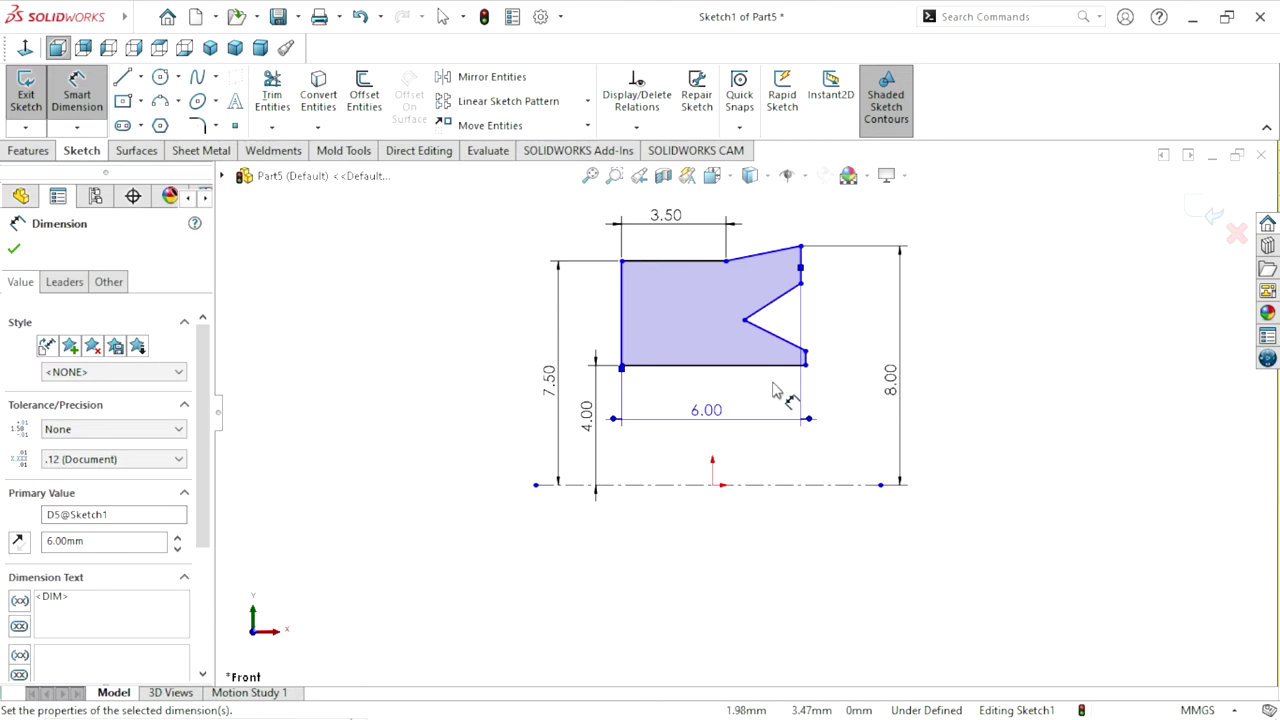
left_click(15, 249)
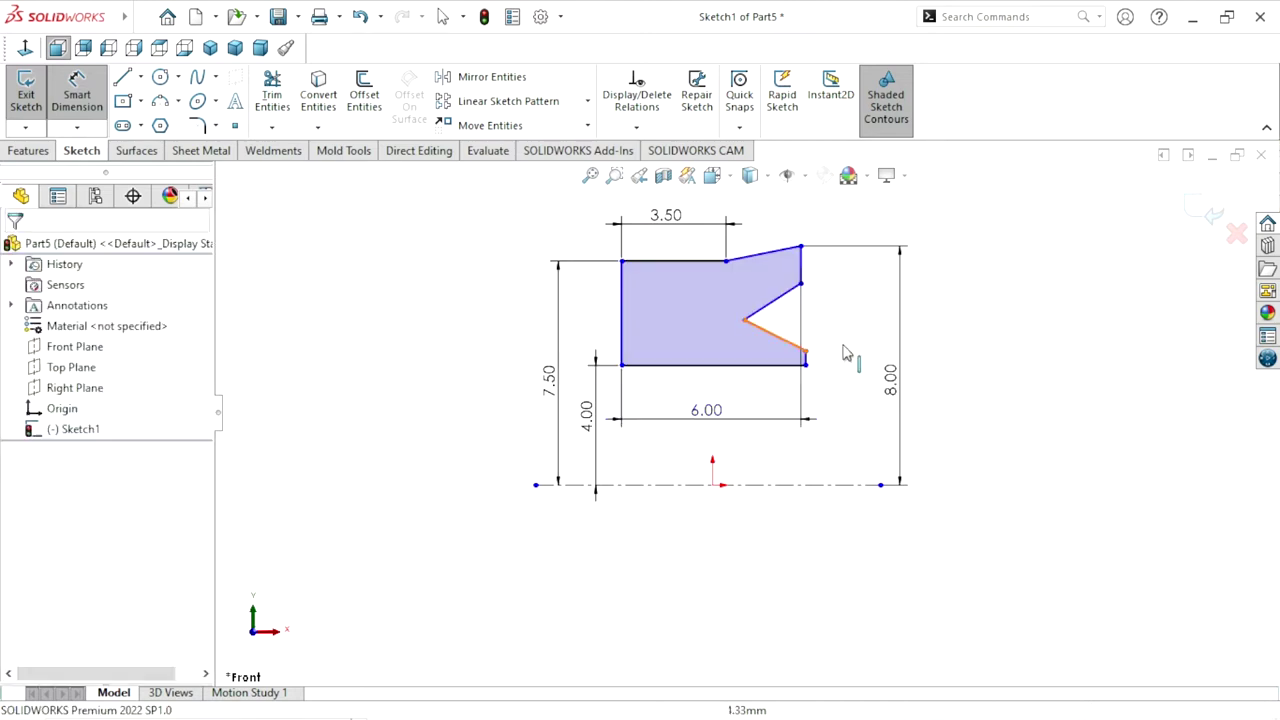
Nudge the bottom-right corner left, then dimension the bottom line itself to 6.00
left_click_drag(806, 368, 783, 375)
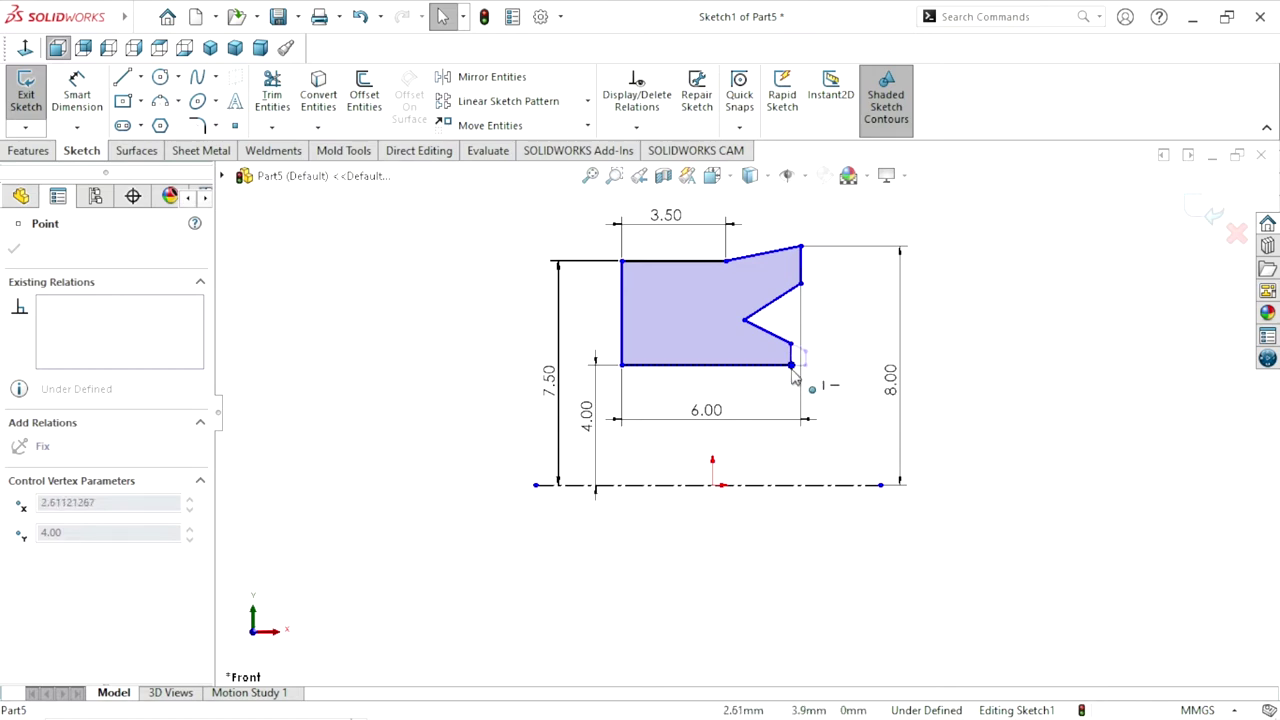
left_click(1008, 434)
left_click(79, 104)
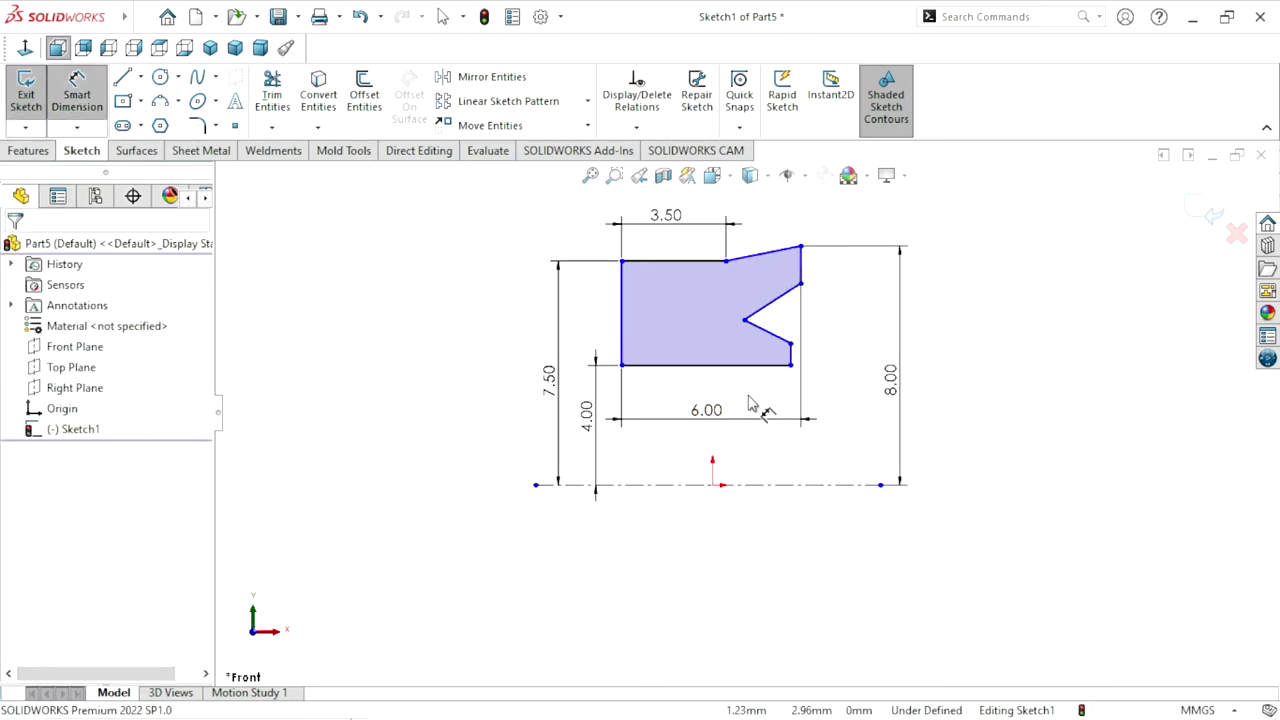
left_click(731, 368)
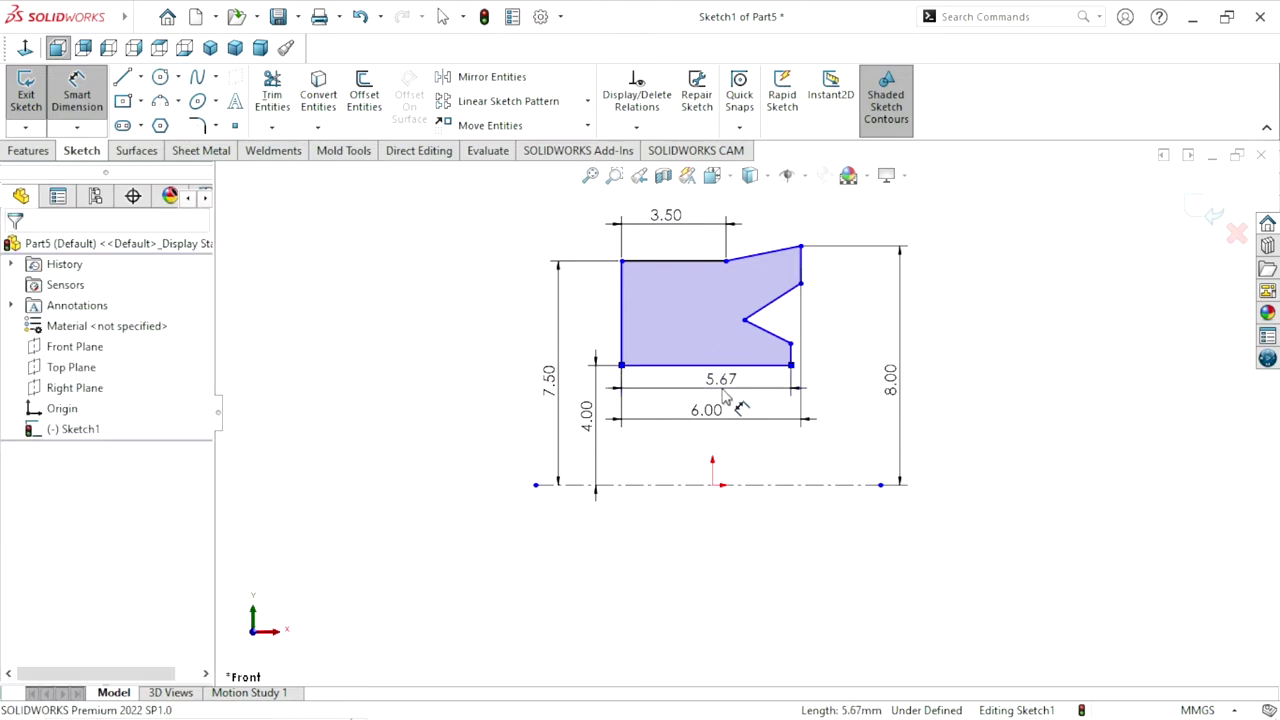
left_click(727, 397)
type("6")
left_click(641, 366)
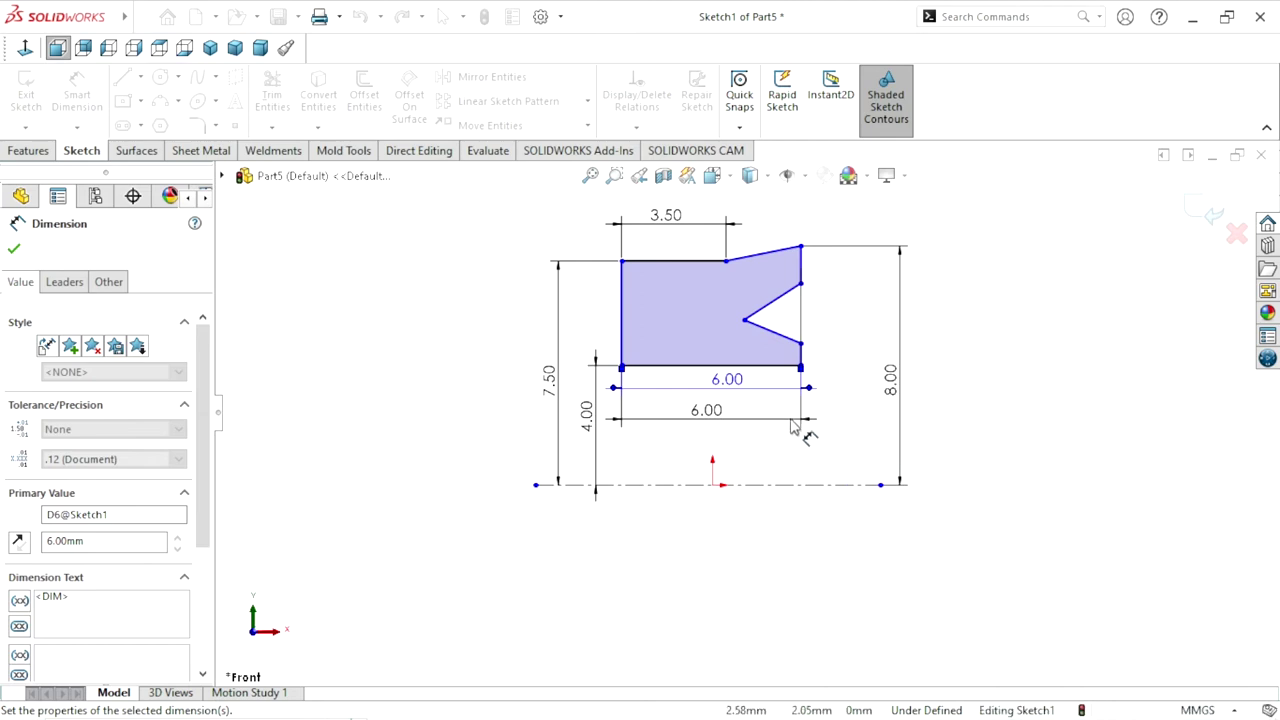
left_click(14, 248)
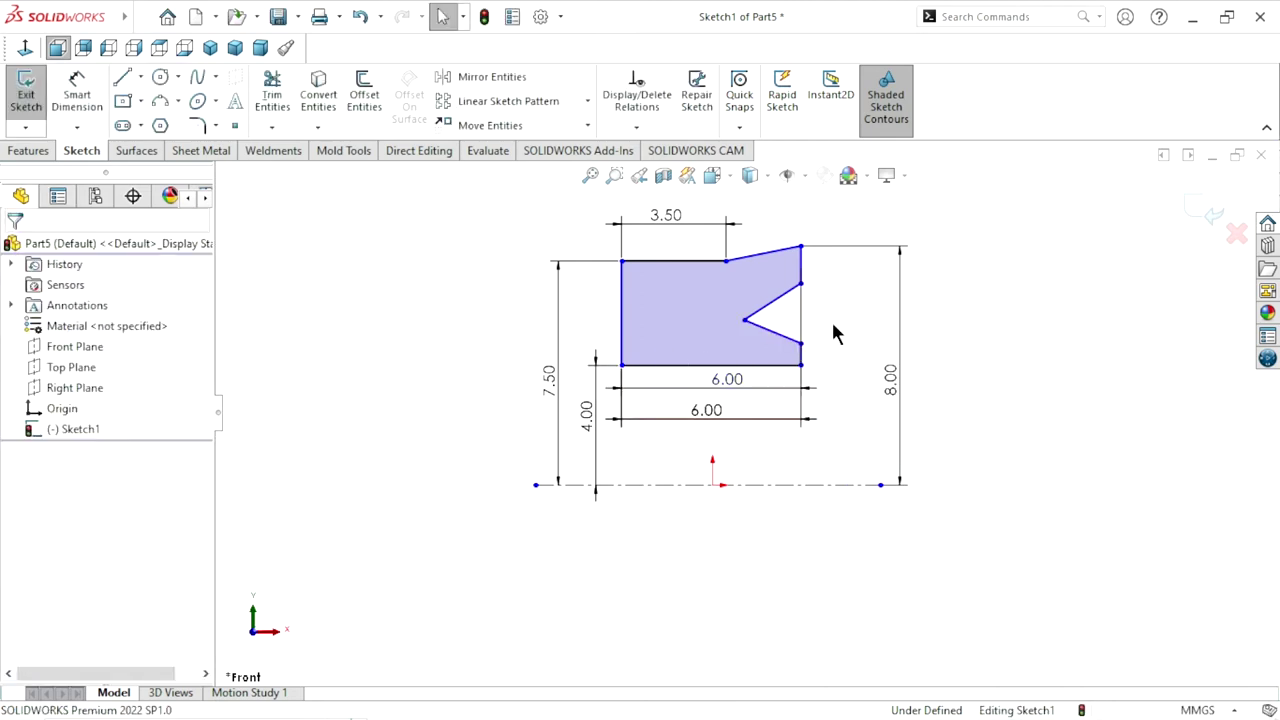
Add a Horizontal relation between the V-notch tip and the left edge's midpoint
left_click(746, 324)
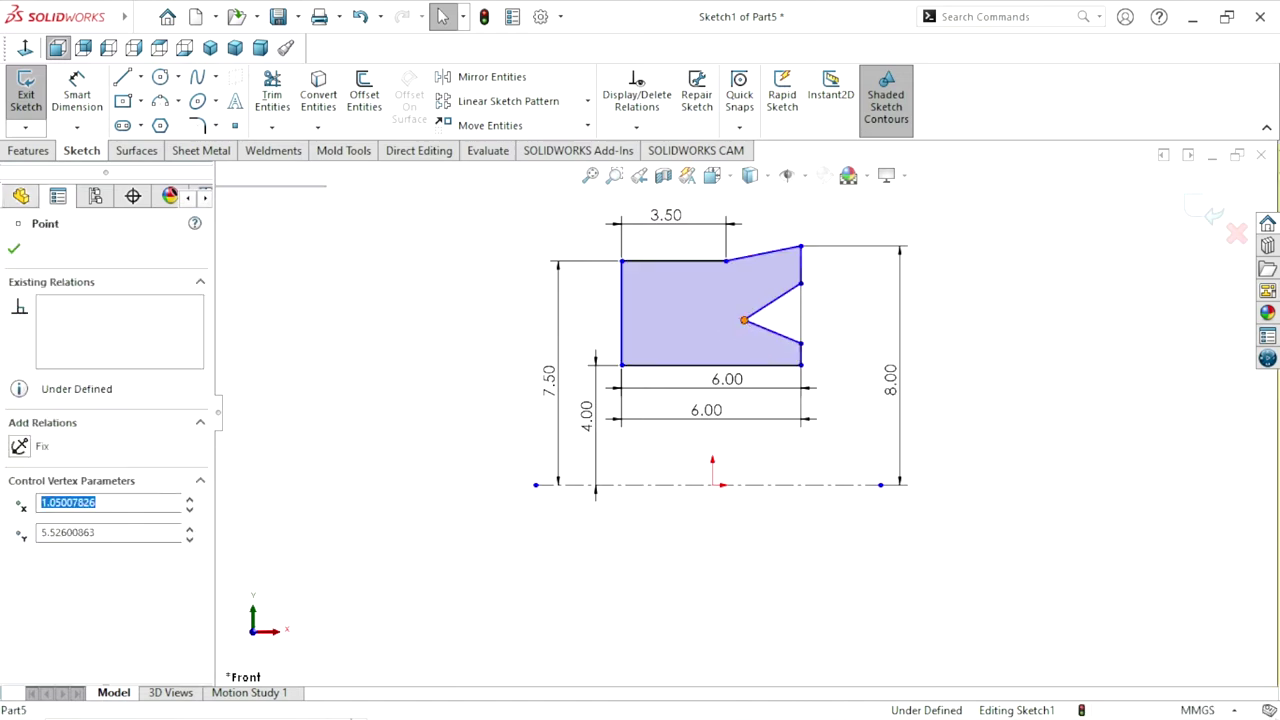
left_click(621, 314)
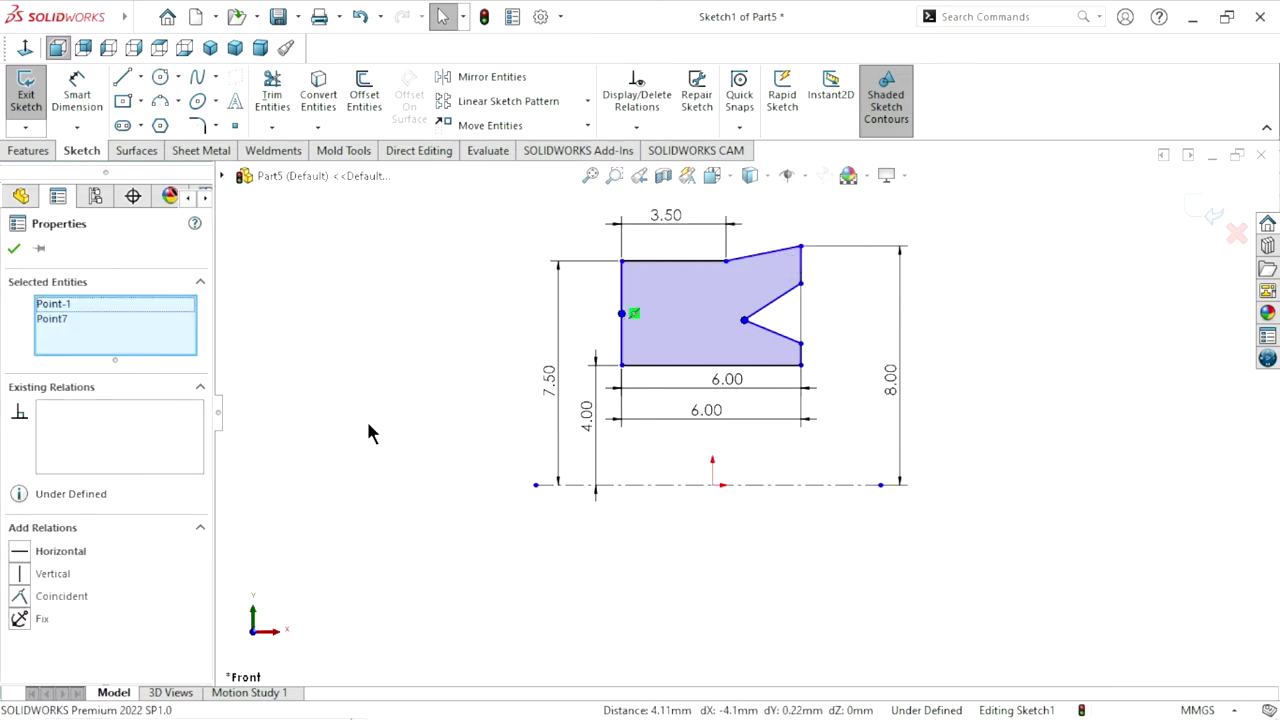
left_click(25, 557)
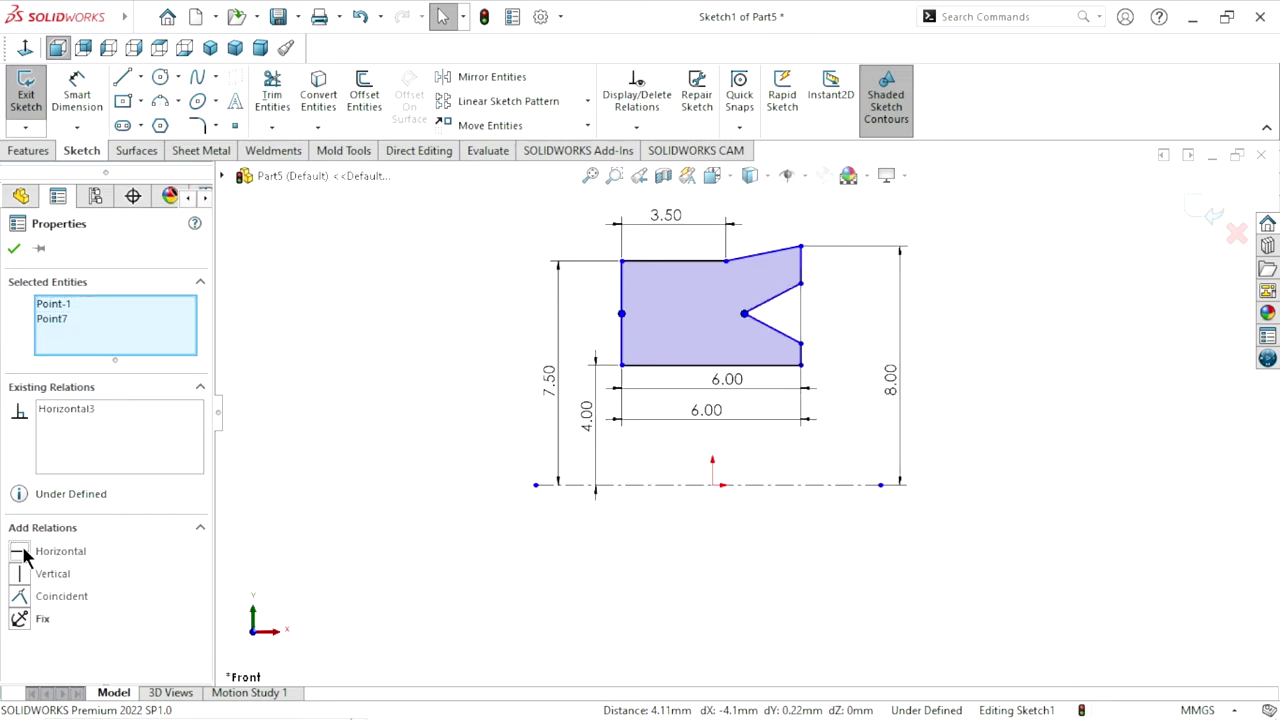
left_click(14, 248)
Begin a Smart Dimension on the short edge above the notch
scroll(745, 410, "up", 2)
scroll(803, 350, "down", 1)
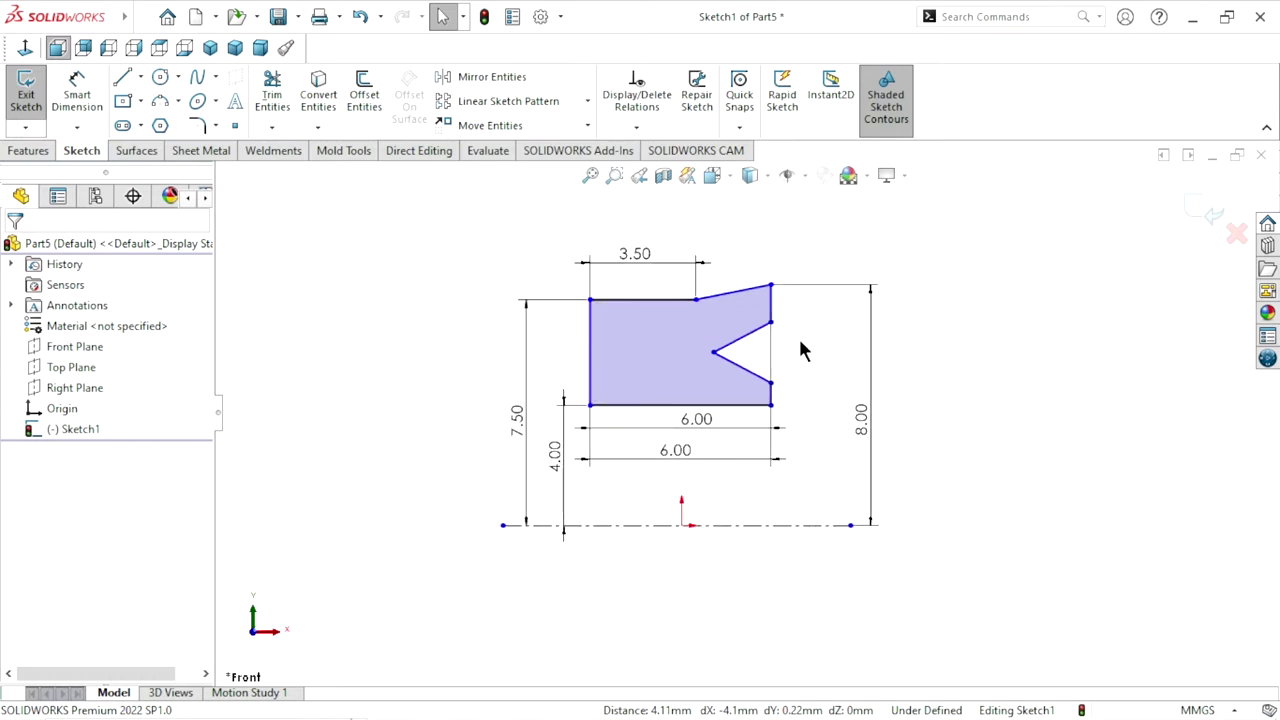
scroll(797, 349, "down", 1)
scroll(757, 394, "up", 1)
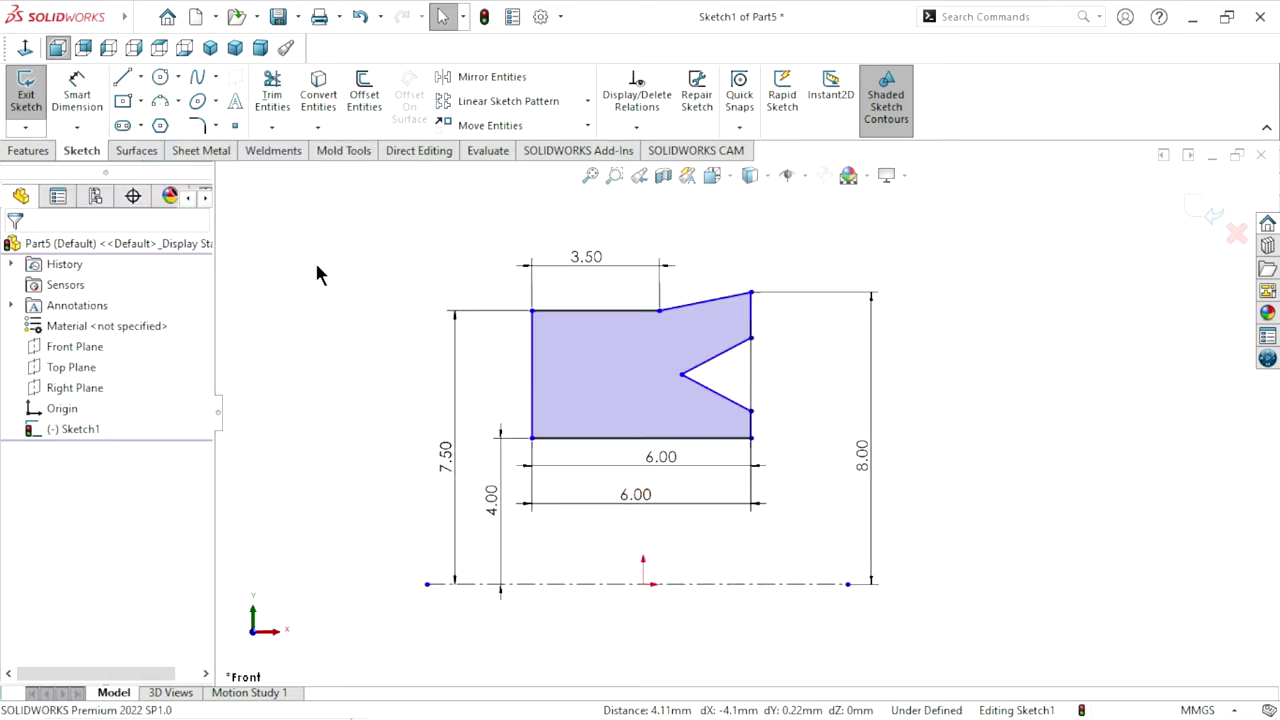
left_click(80, 110)
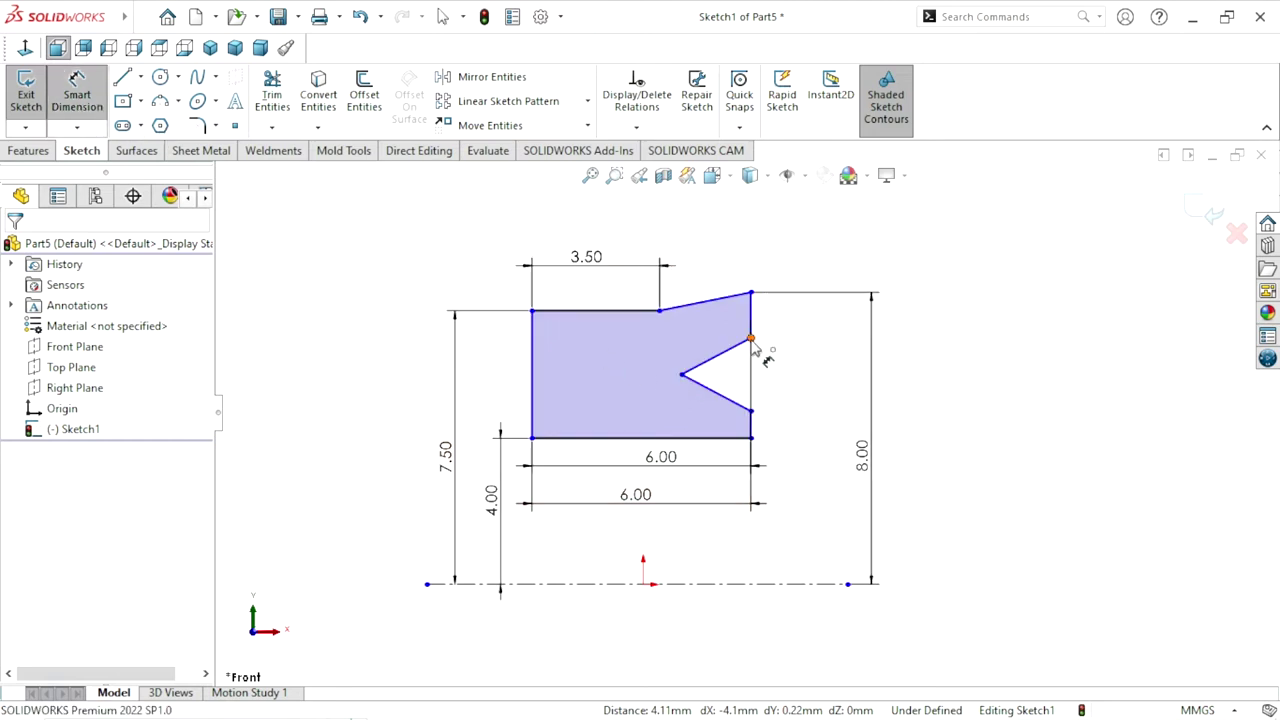
left_click(757, 315)
Set the short right edges above and below the V-notch to 1.00 each
left_click(817, 258)
type("1")
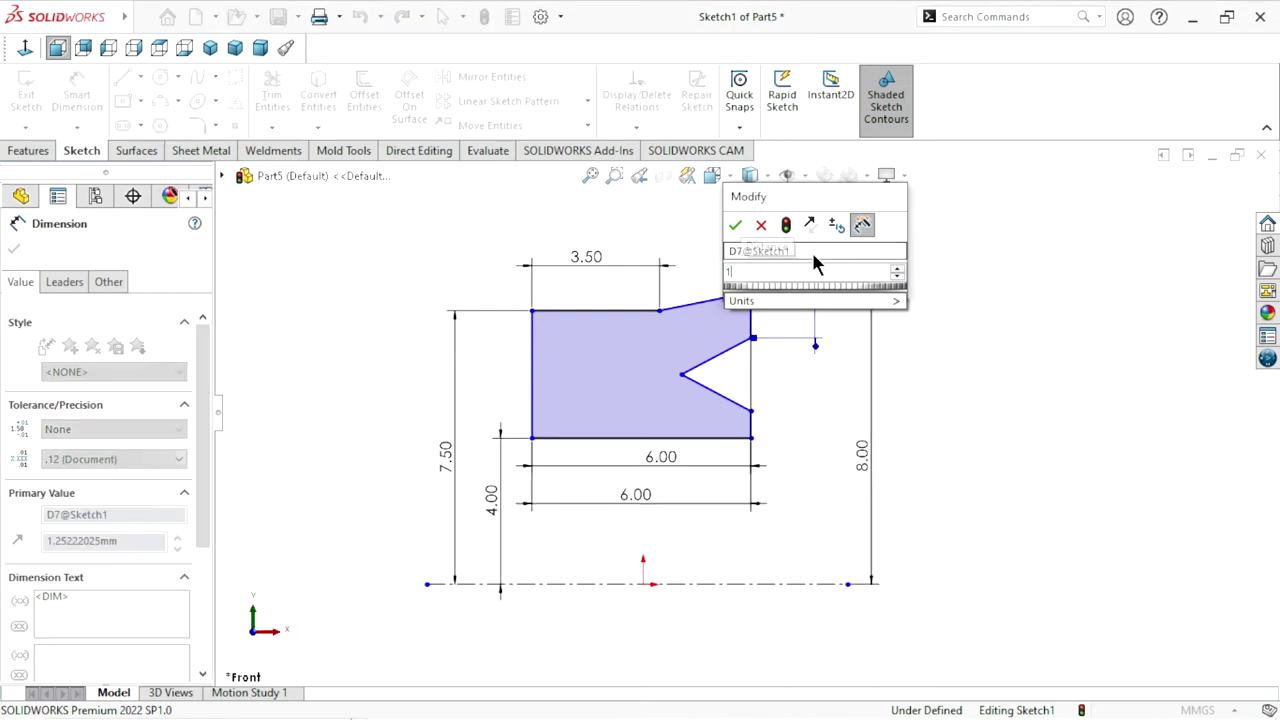
left_click(735, 228)
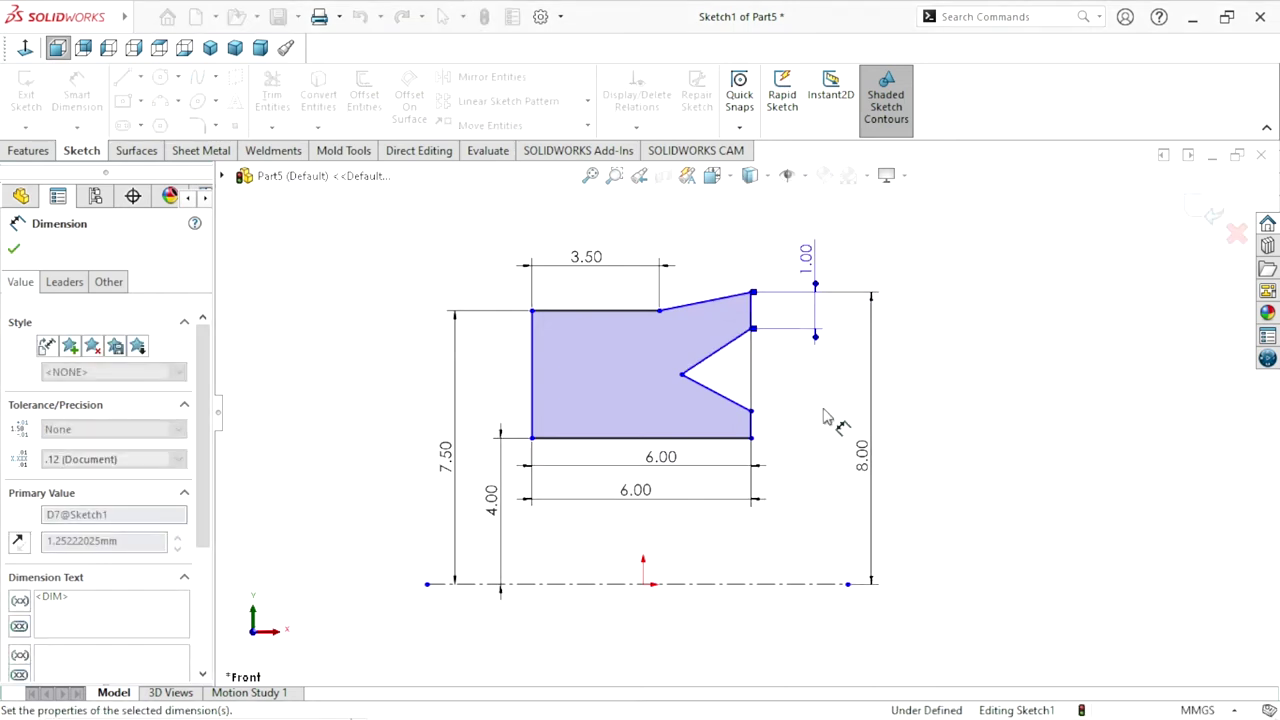
left_click(754, 424)
left_click(820, 505)
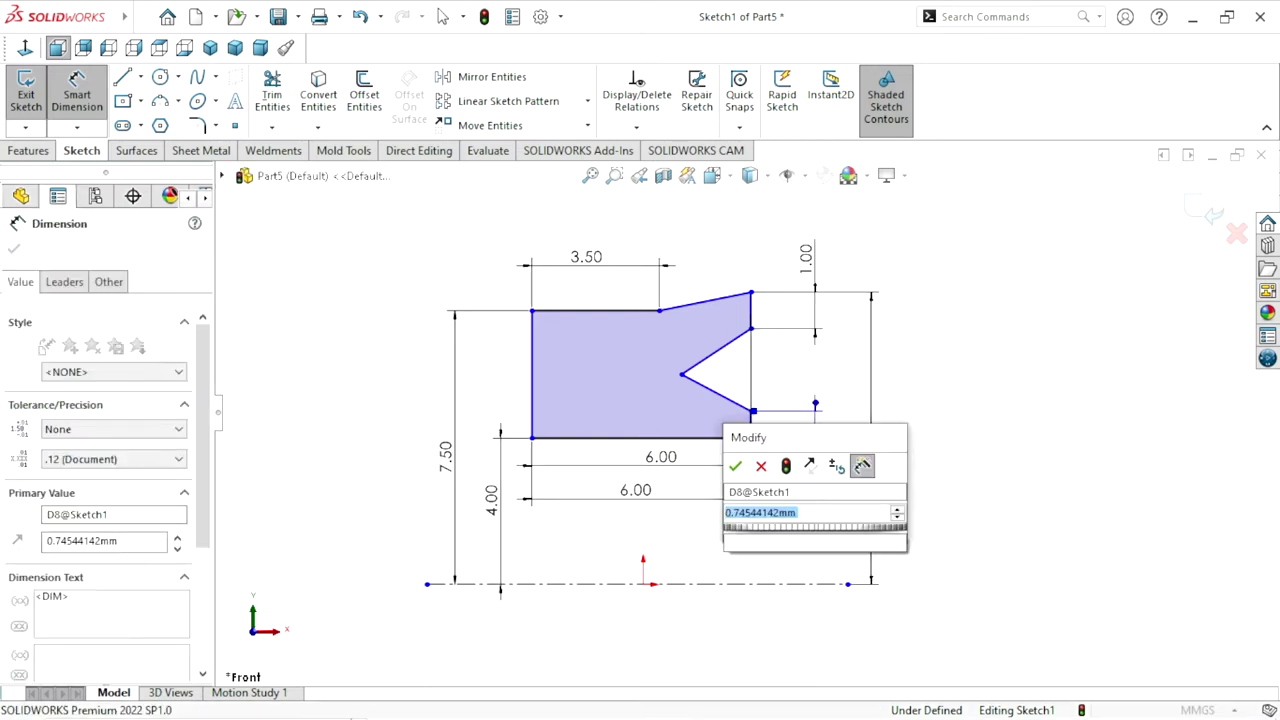
type("1")
left_click(736, 468)
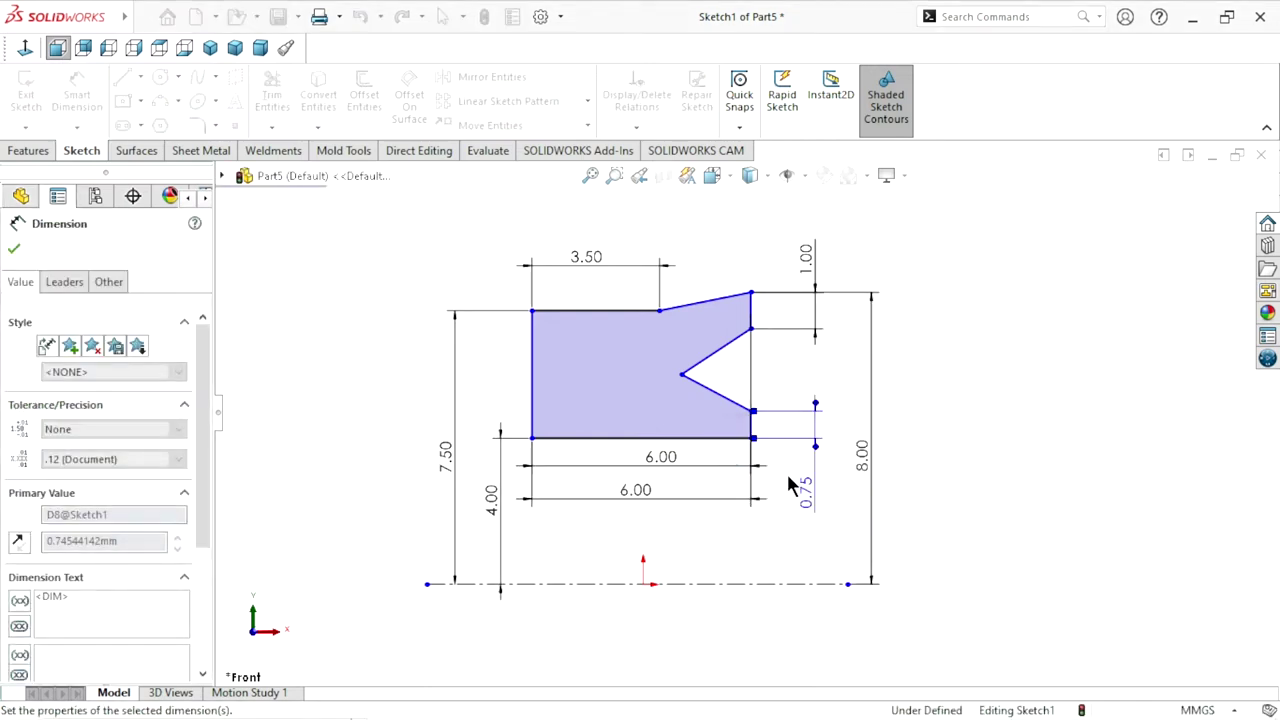
scroll(757, 492, "up", 1)
left_click(757, 492)
scroll(703, 378, "down", 1)
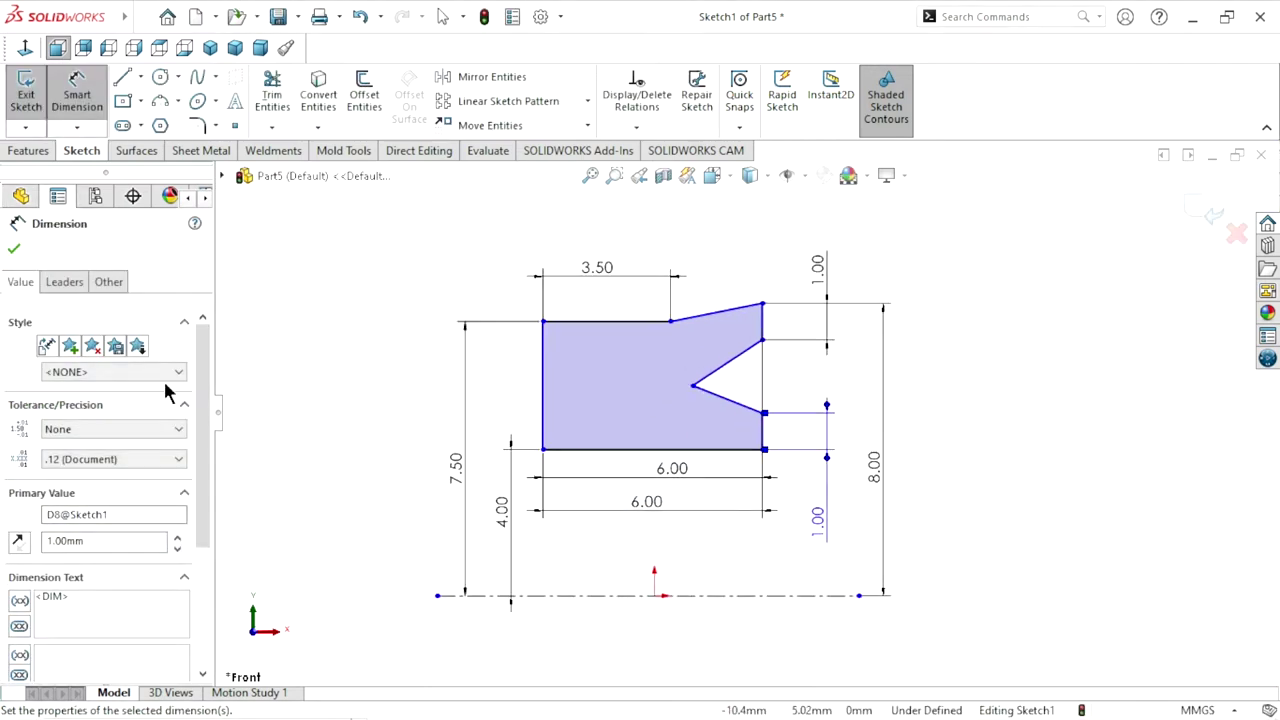
left_click(14, 248)
key("Escape")
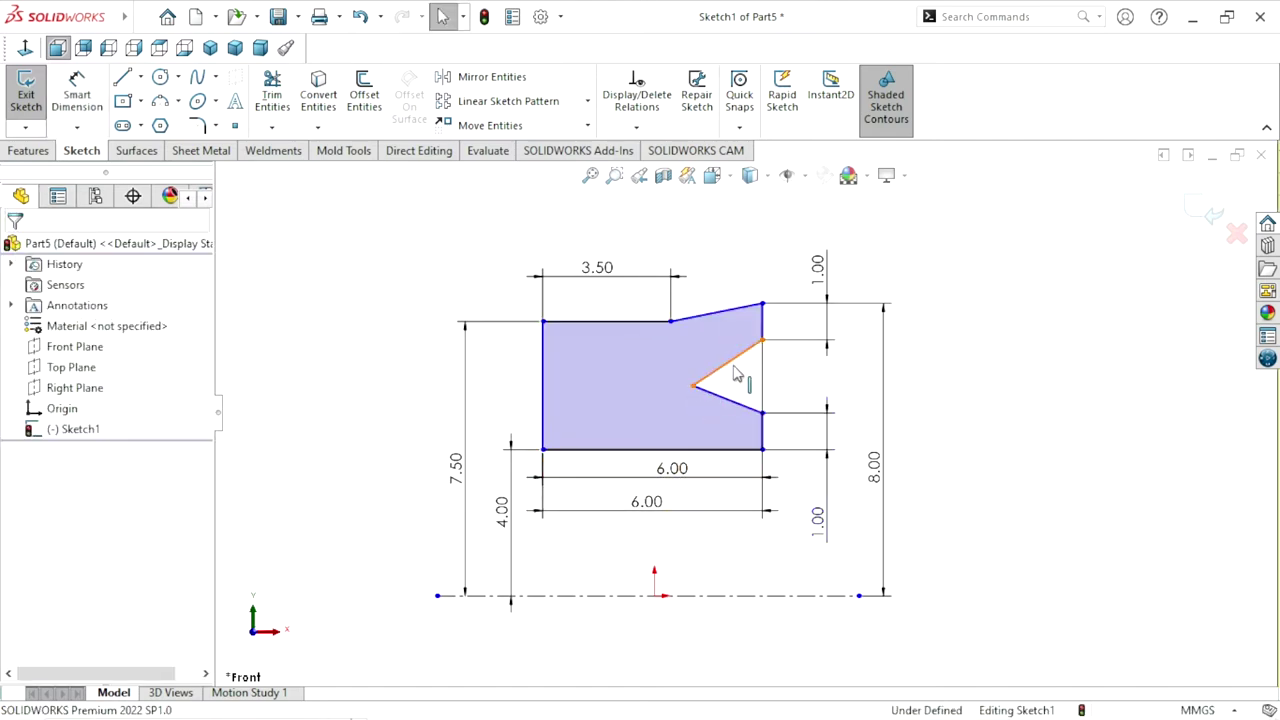
Try an Equal relation on the notch lines, undo the conflict, and clear the selection
left_click(728, 368)
left_click(738, 403, "ctrl")
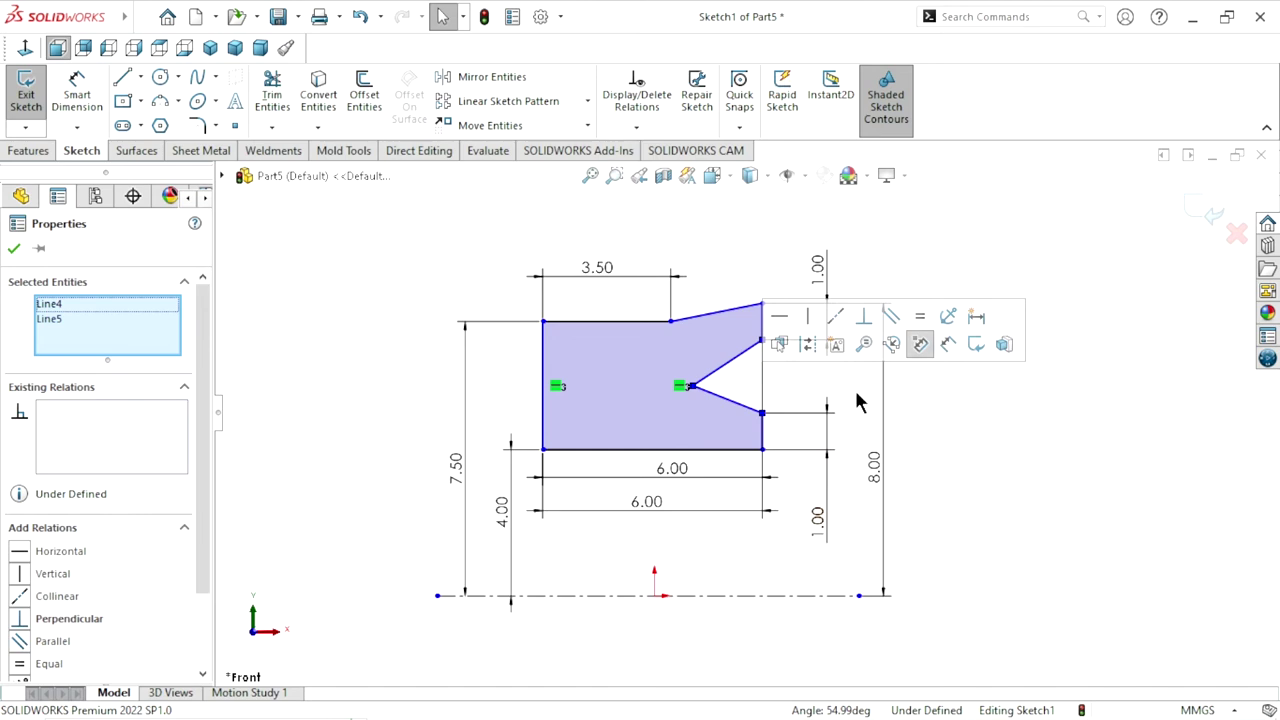
left_click(920, 316)
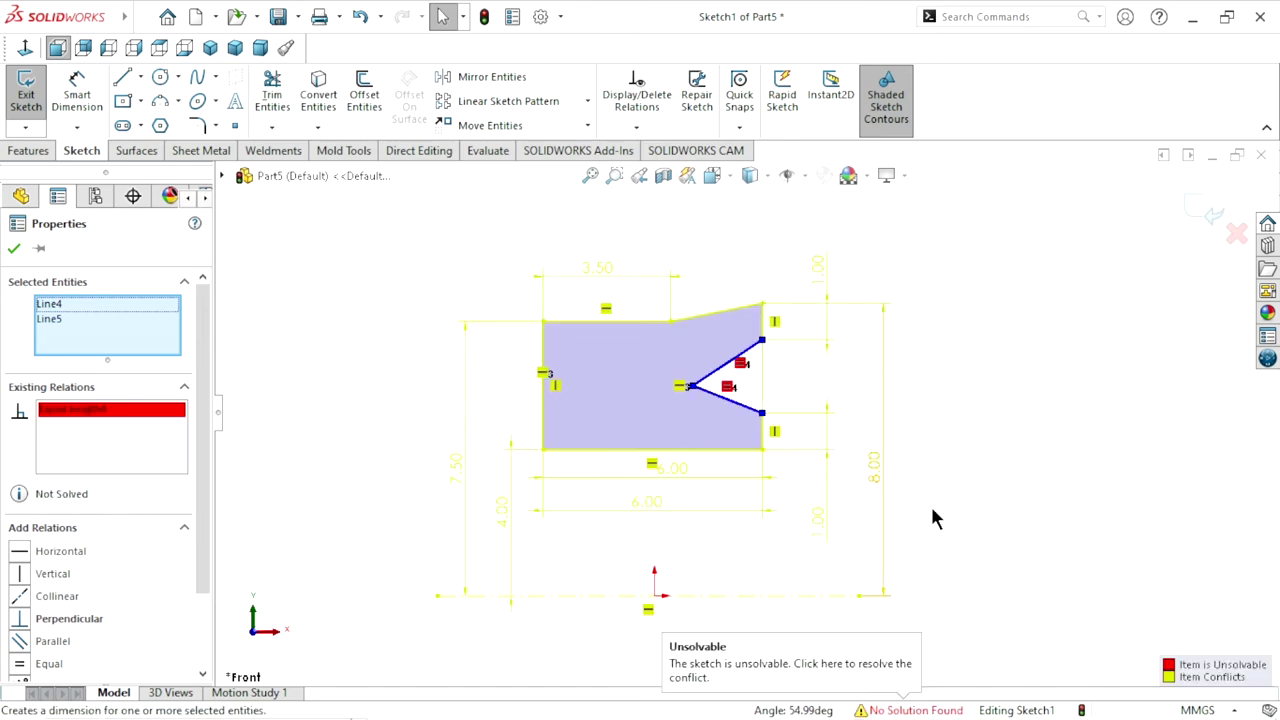
left_click(360, 17)
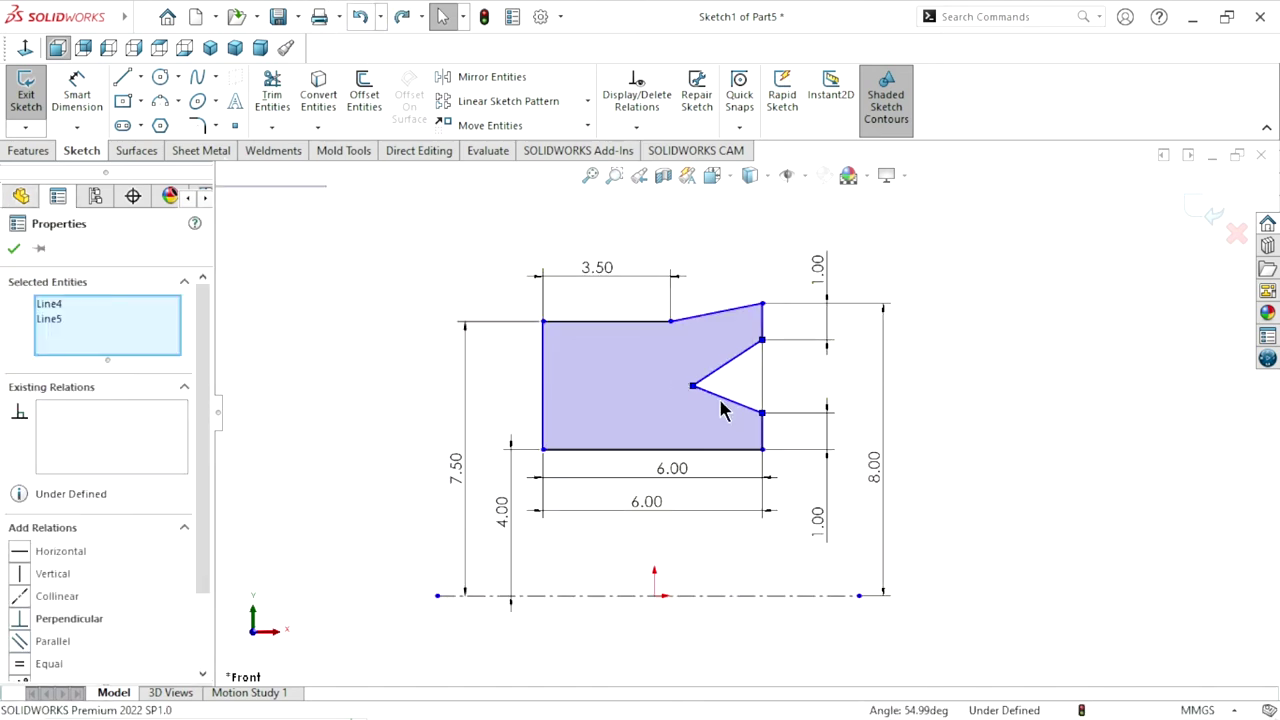
left_click(693, 388)
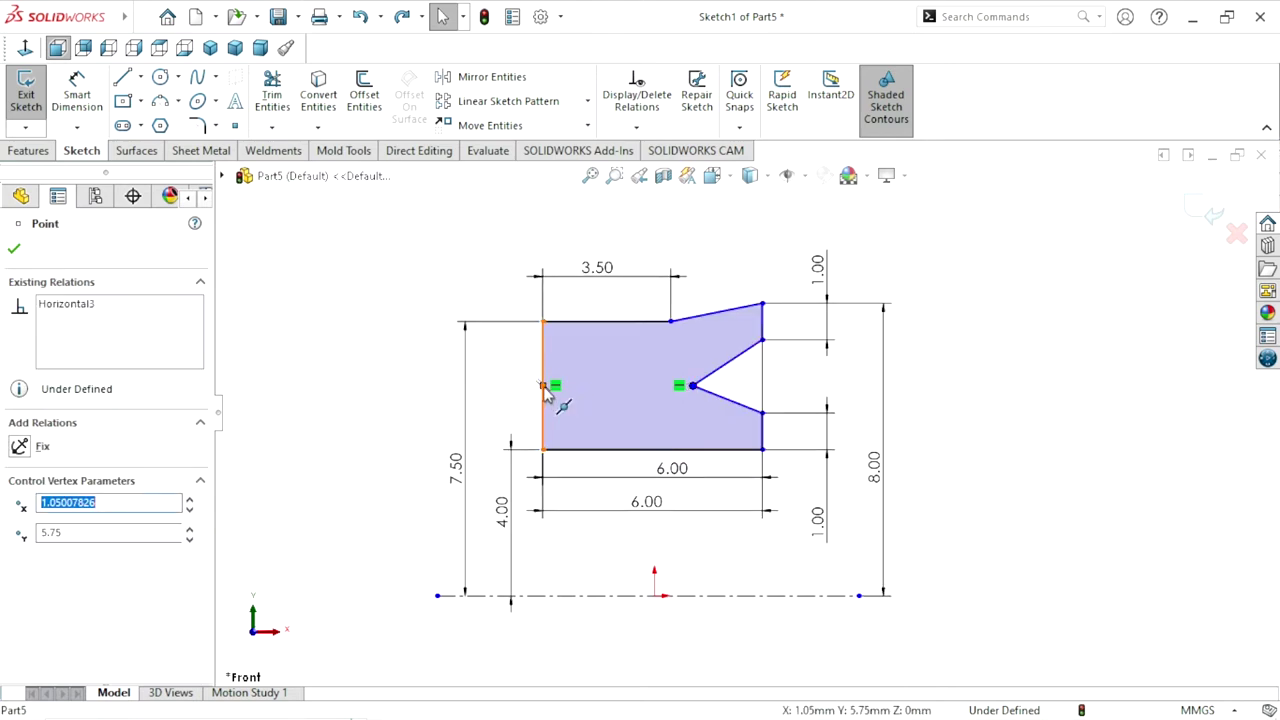
left_click(544, 388, "ctrl")
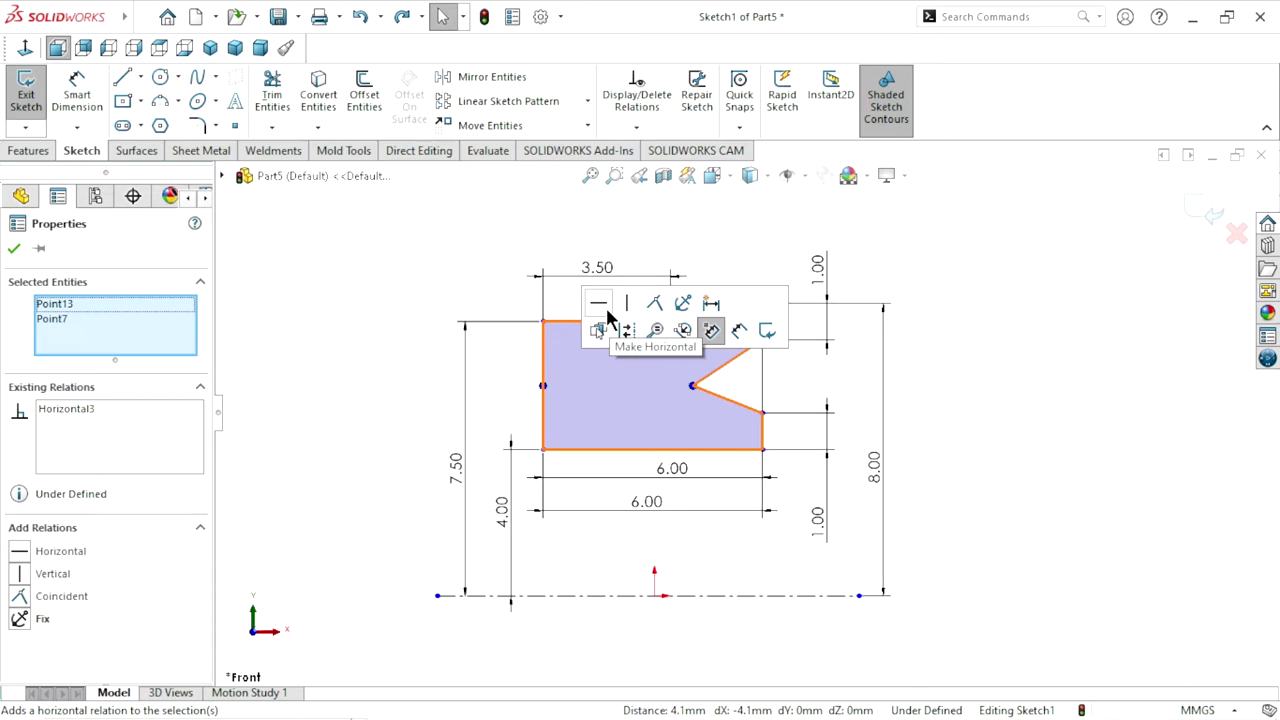
left_click(1053, 490)
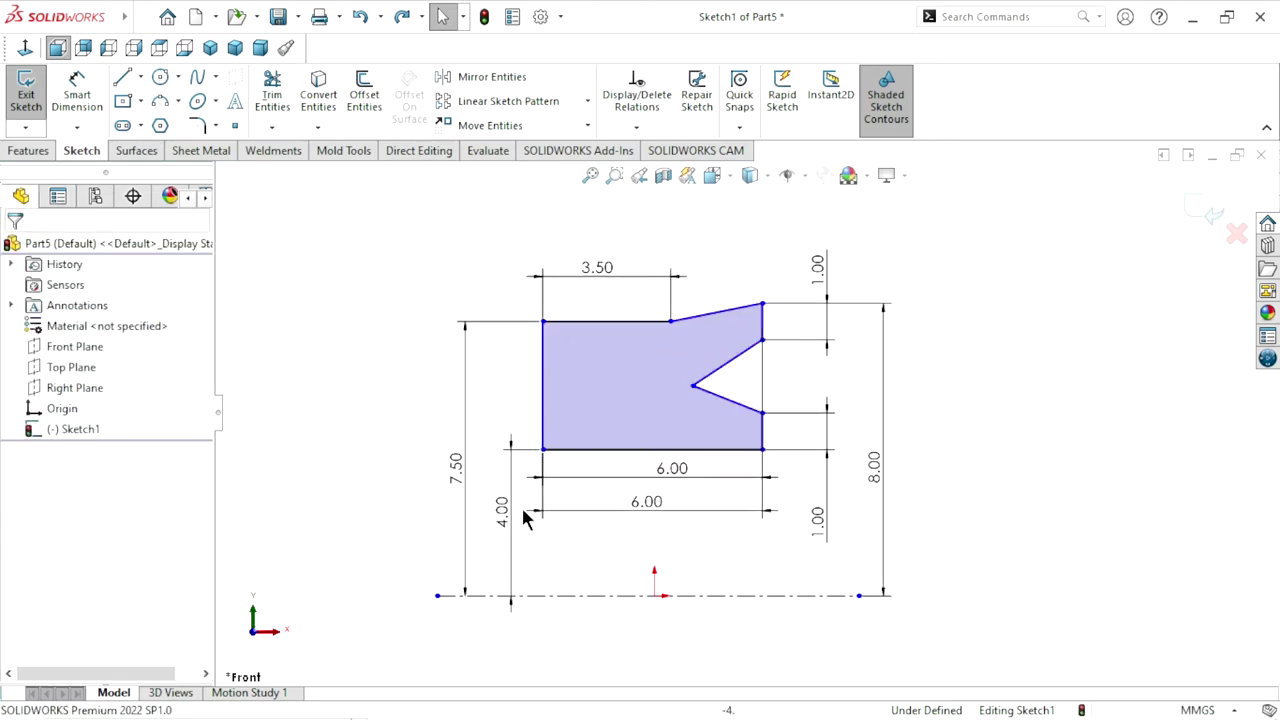
Delete the lower right 1.00 dimension
scroll(768, 444, "down", 2)
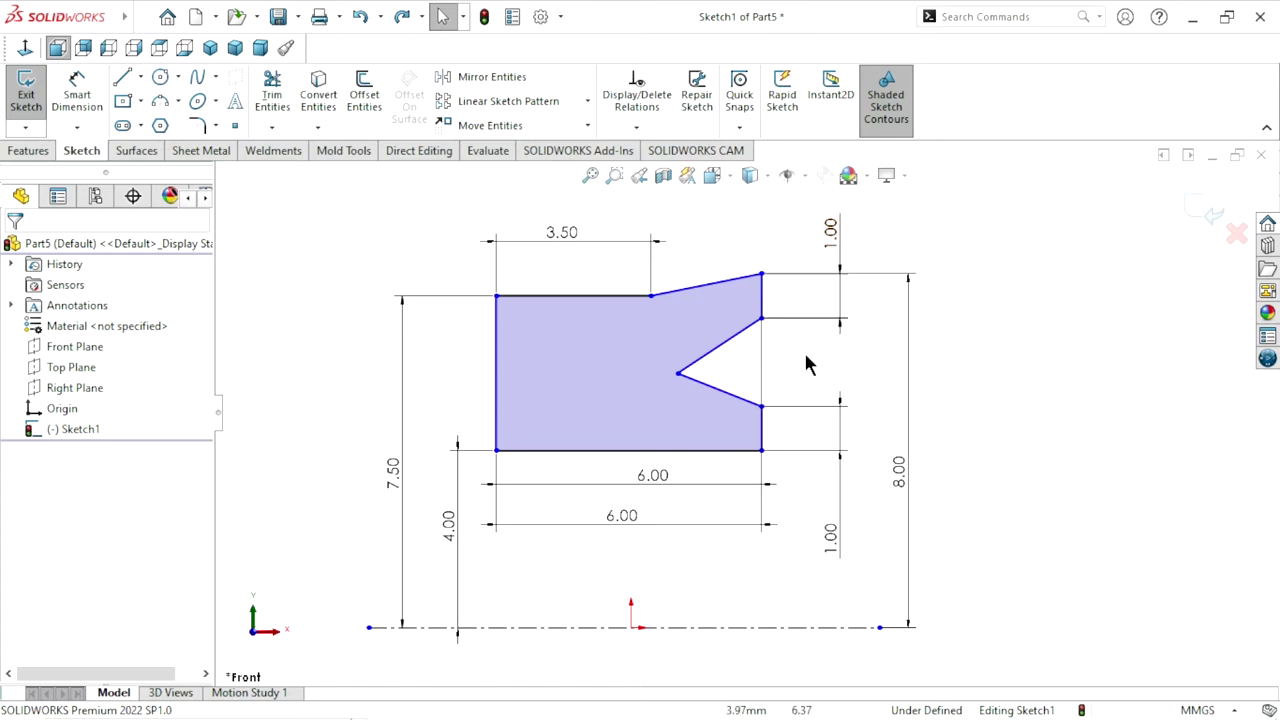
left_click(835, 525)
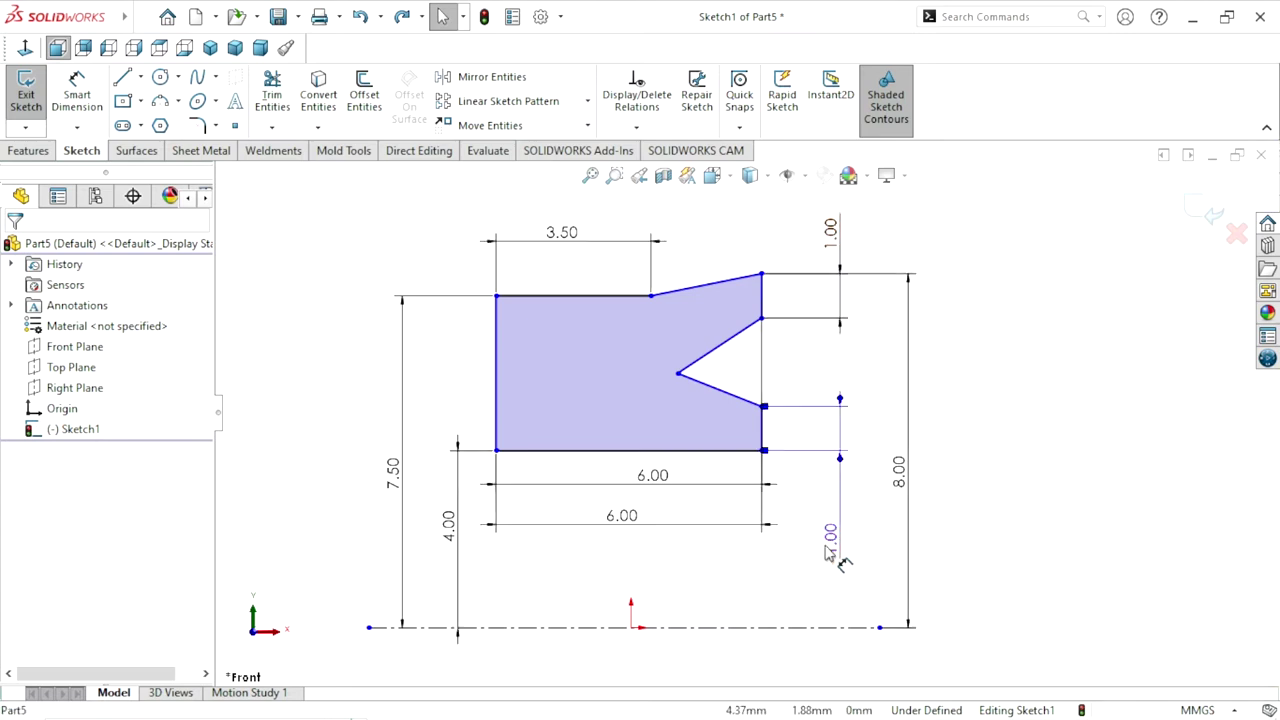
key("Delete")
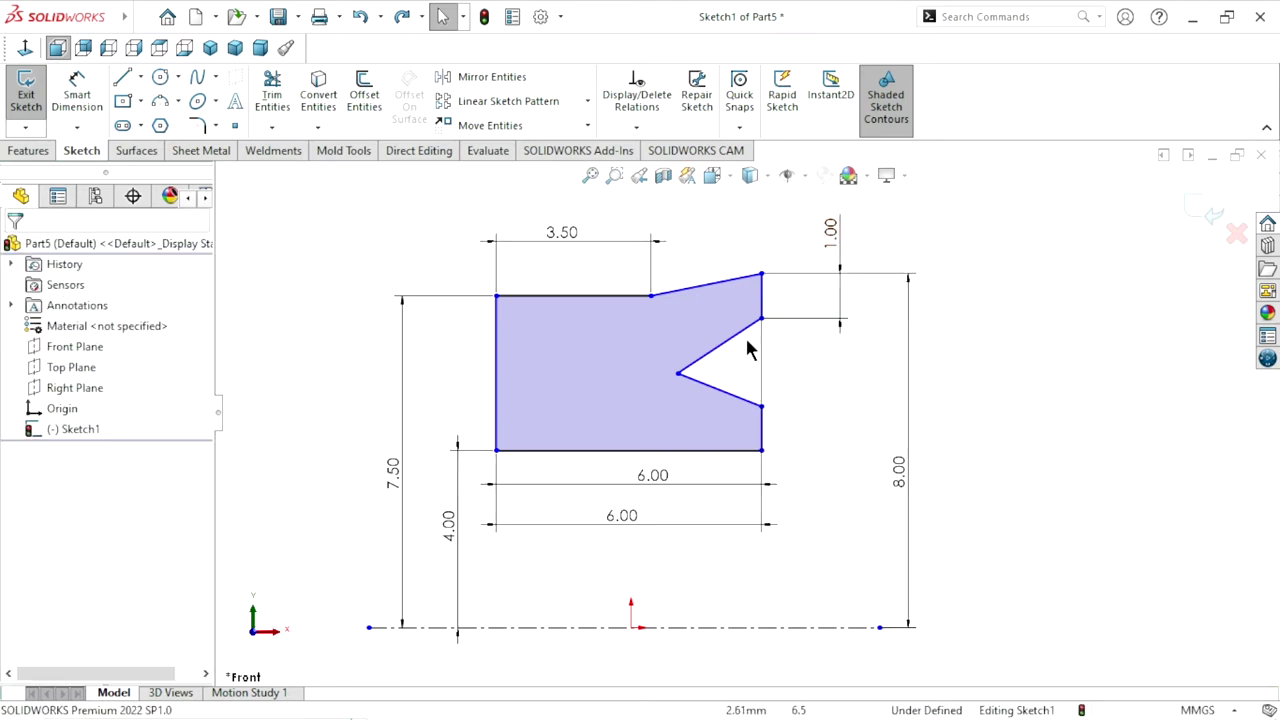
Make the upper and lower V-notch lines equal in length
left_click(737, 345)
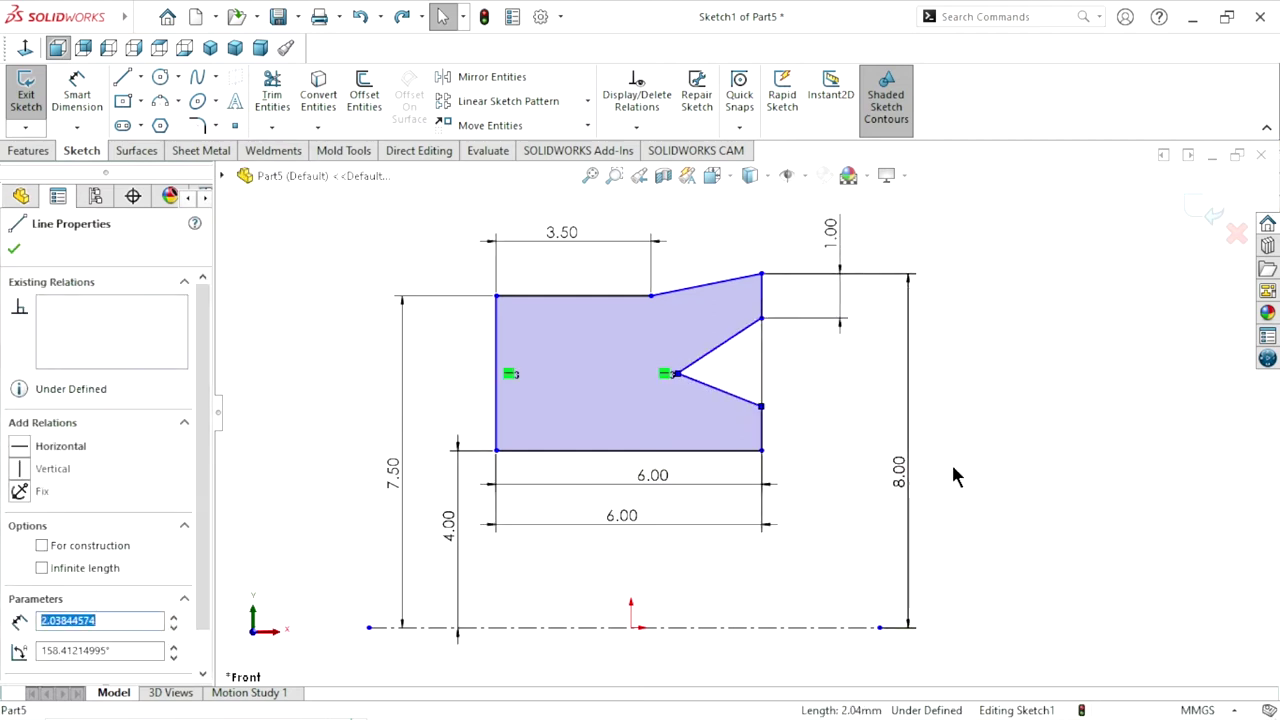
left_click(620, 389)
left_click(720, 350)
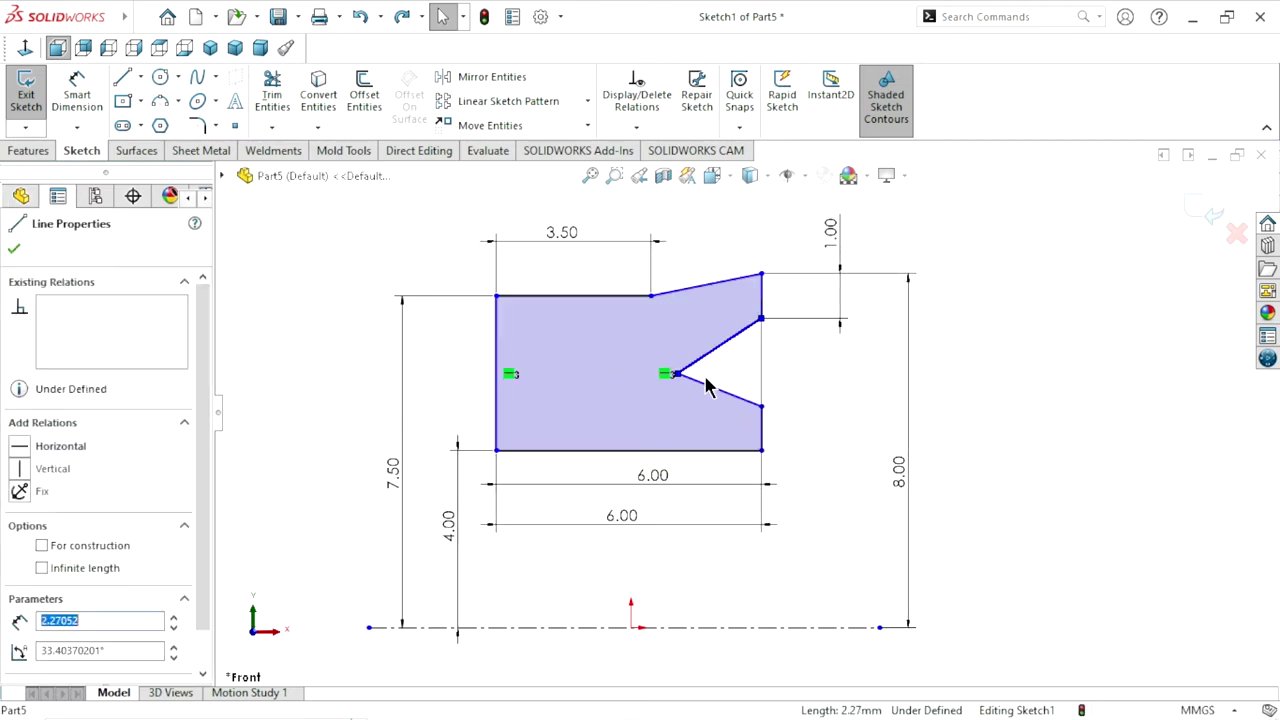
left_click(712, 388, "ctrl")
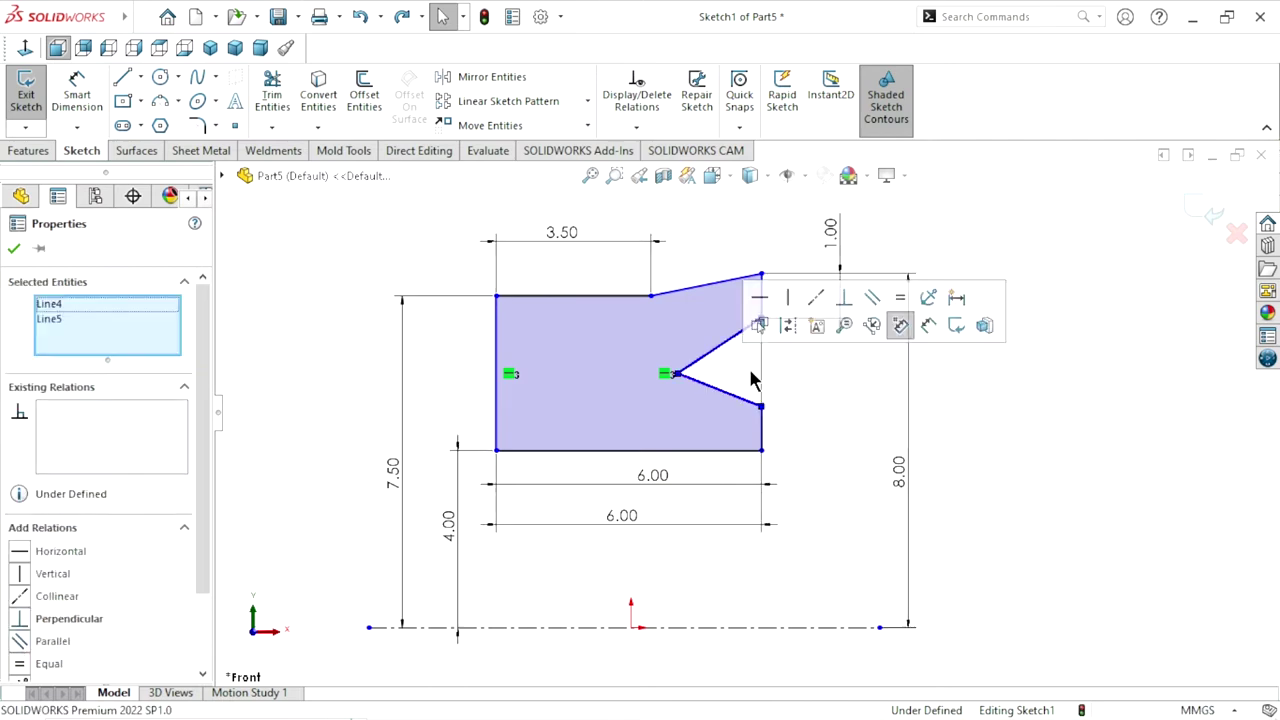
left_click(903, 300)
left_click(995, 532)
scroll(843, 487, "up", 1)
scroll(835, 470, "up", 1)
scroll(788, 380, "down", 2)
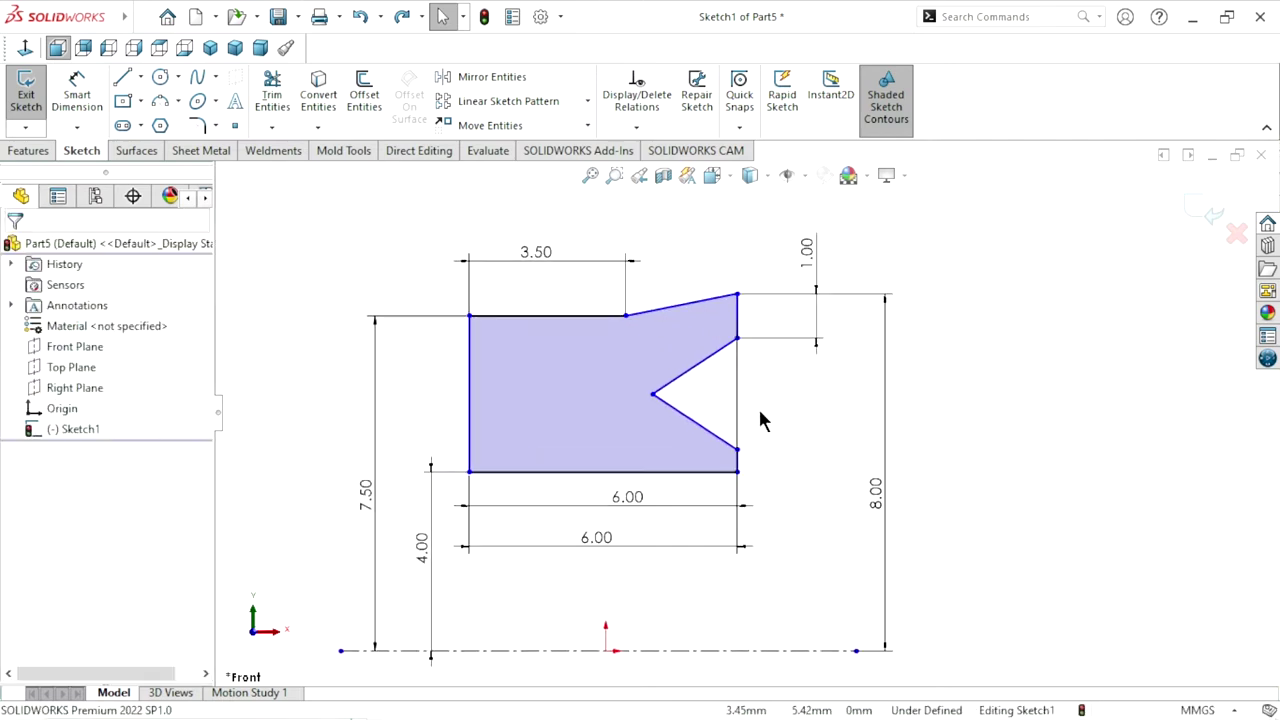
Link the two short right-side vertical edges flanking the notch with an Equal relation
left_click(654, 397)
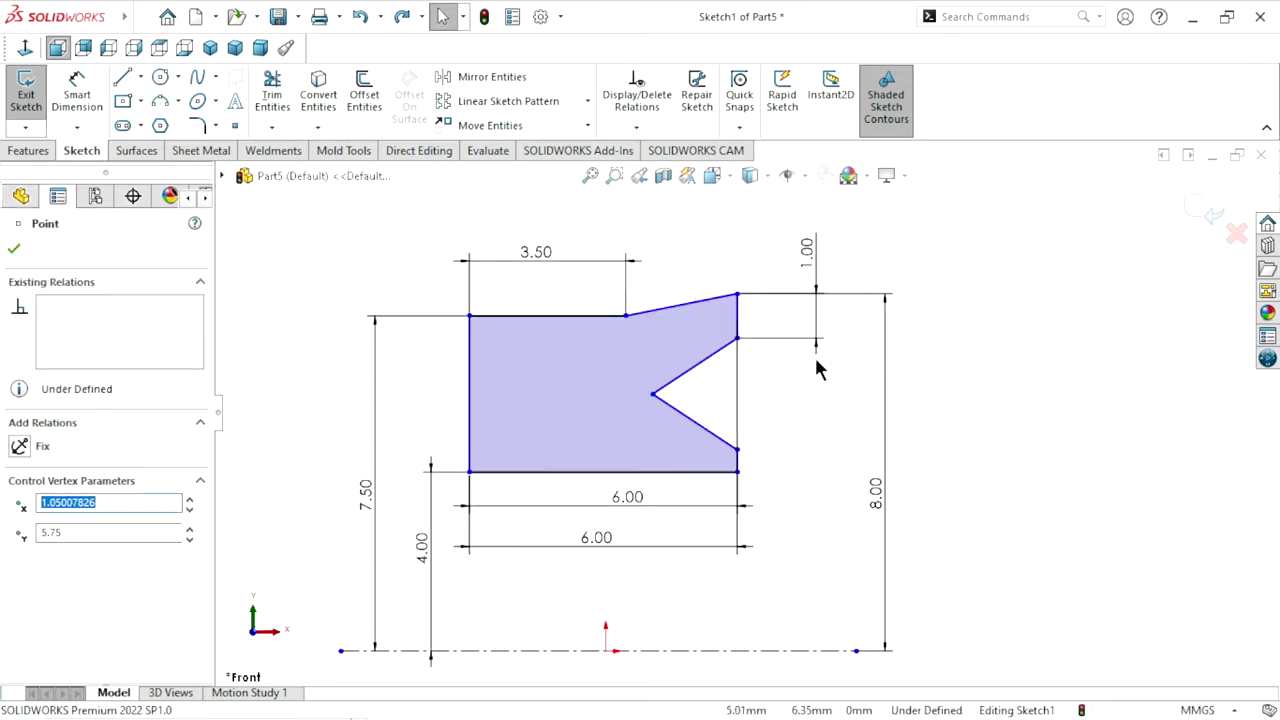
left_click(738, 318)
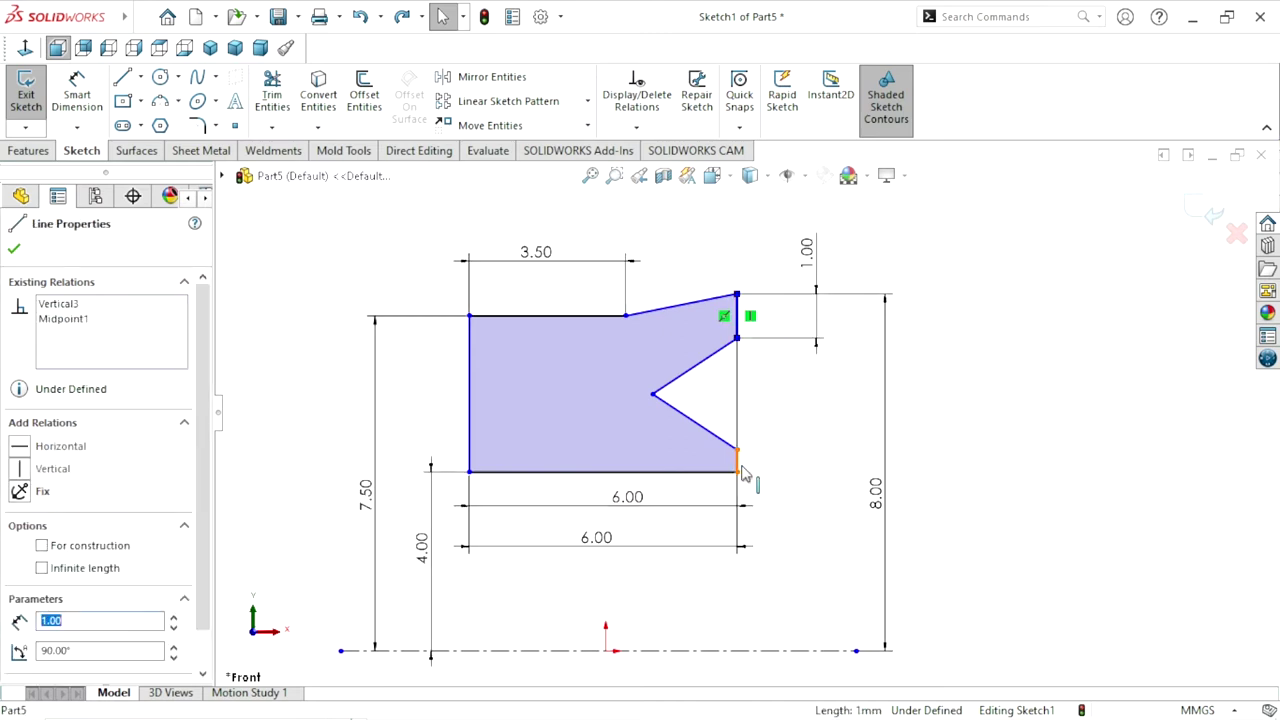
left_click(740, 466, "ctrl")
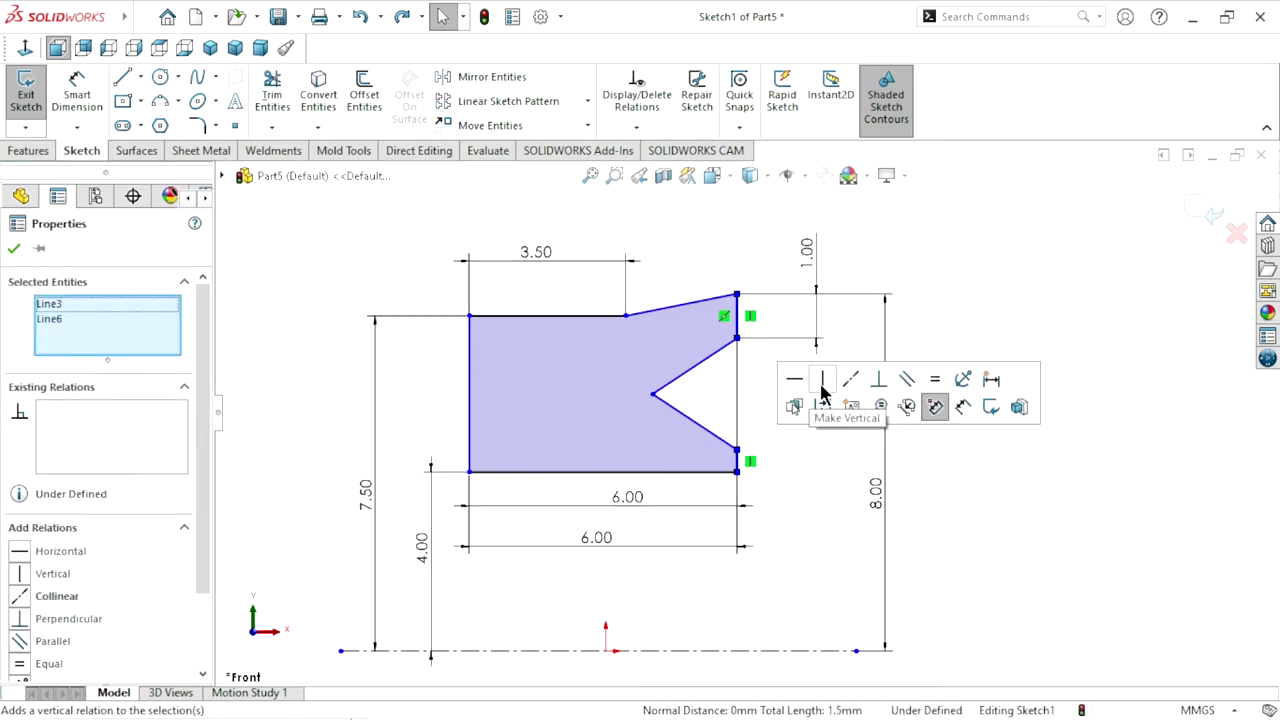
left_click(935, 381)
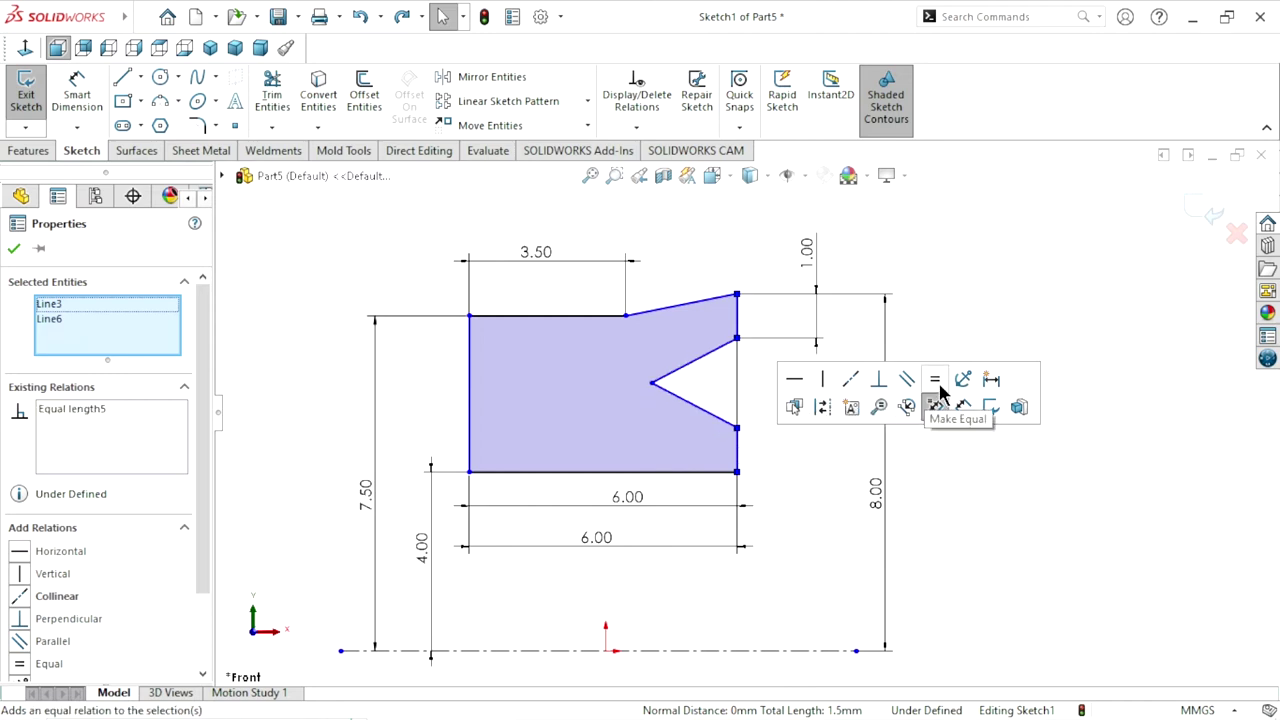
left_click(763, 523)
scroll(860, 441, "up", 1)
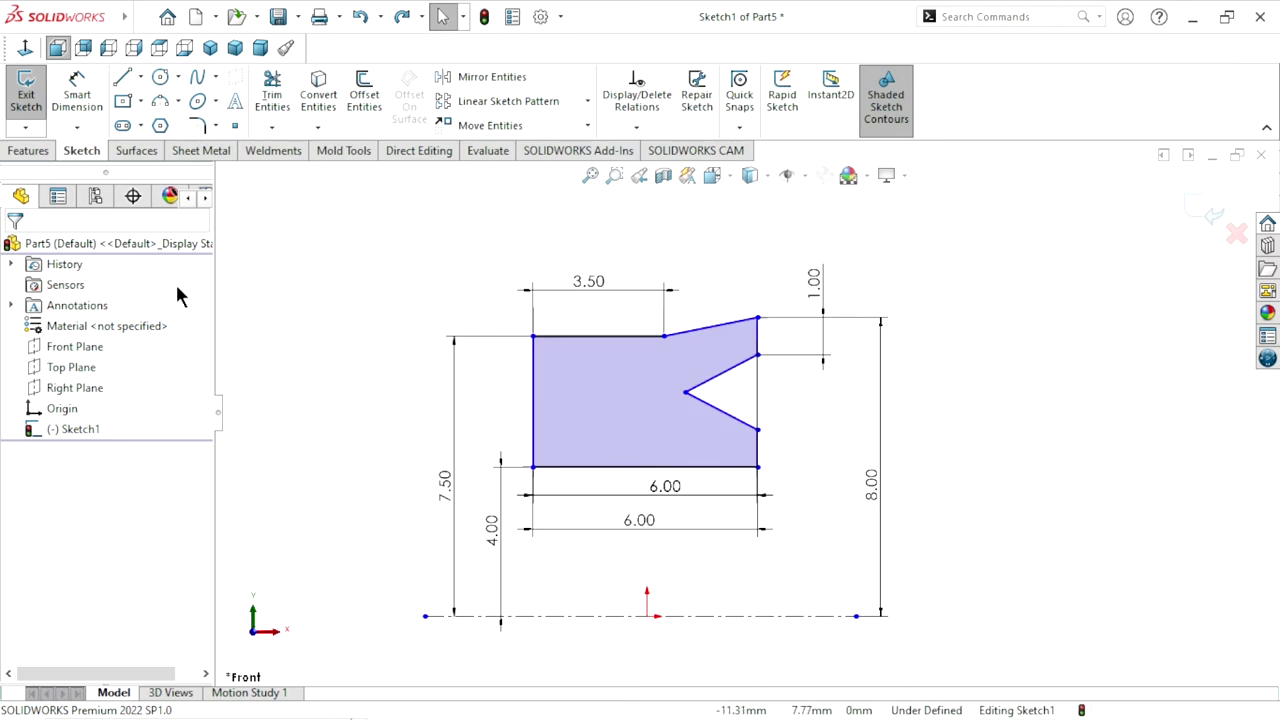
left_click(80, 94)
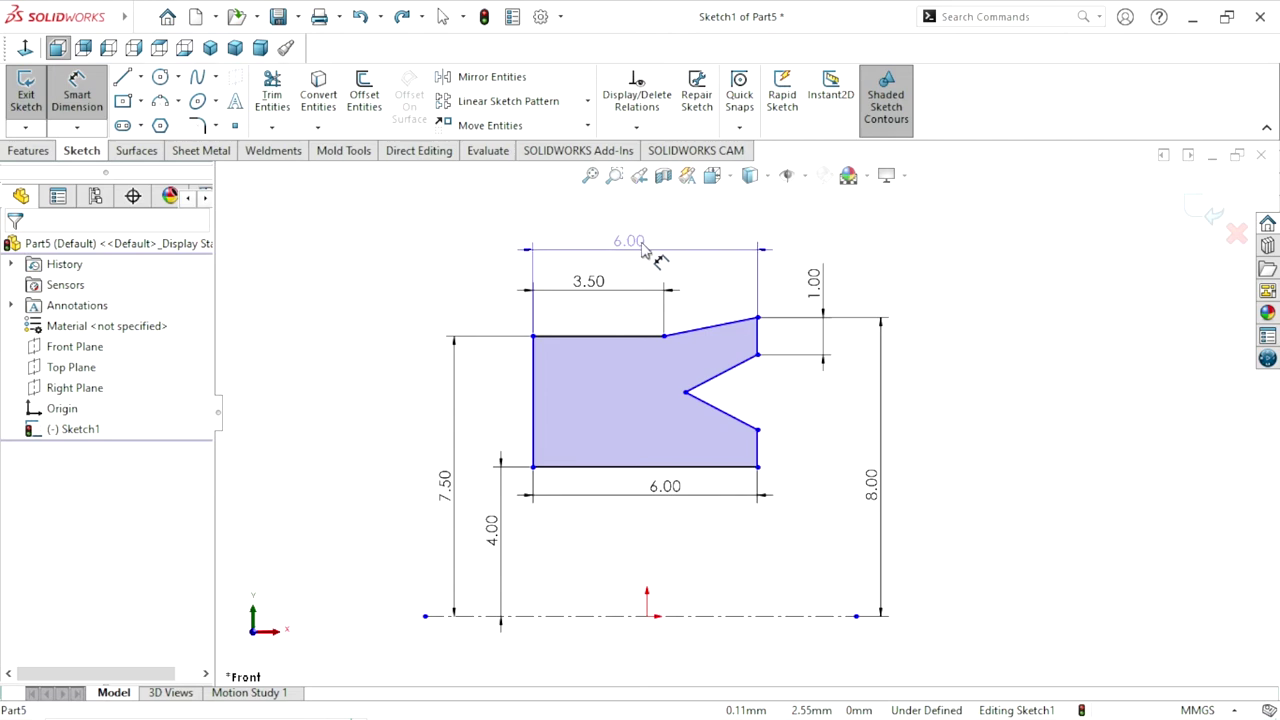
Place the 6.00 width dimensions above and below the profile, then set the notch tip 1.50 from the right edge
left_click(640, 245)
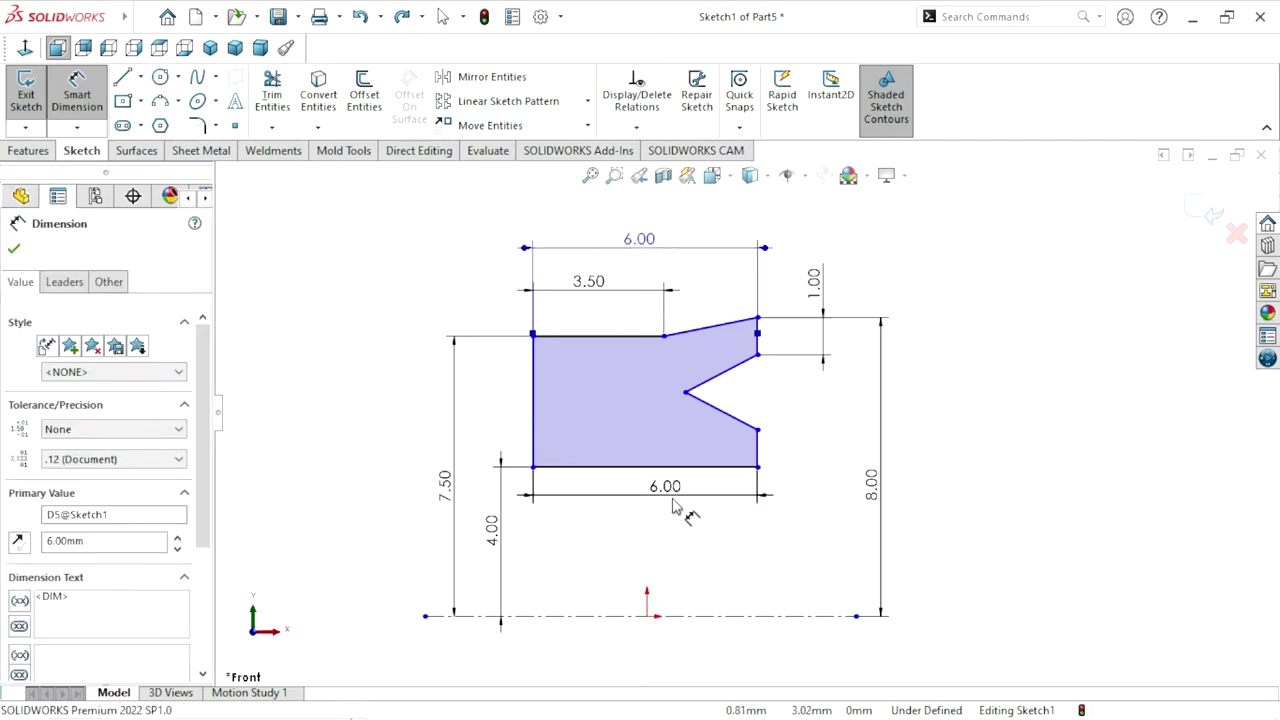
left_click_drag(657, 512, 657, 520)
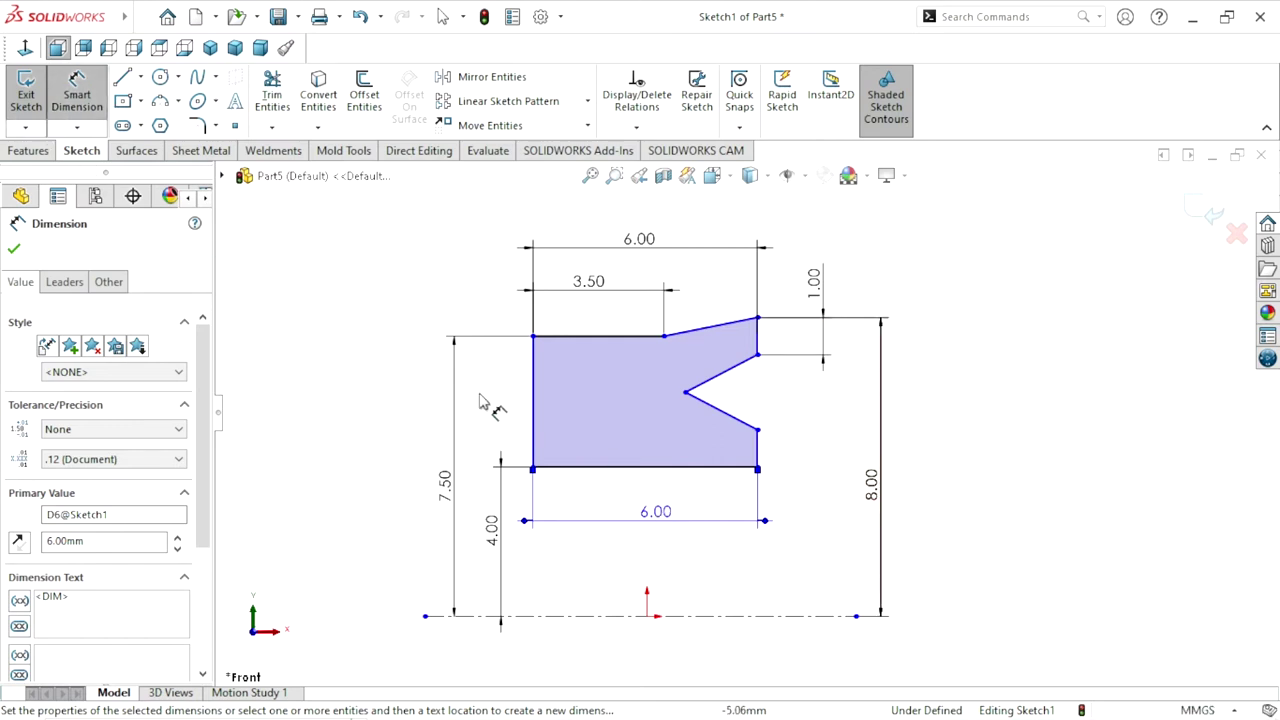
left_click(686, 394)
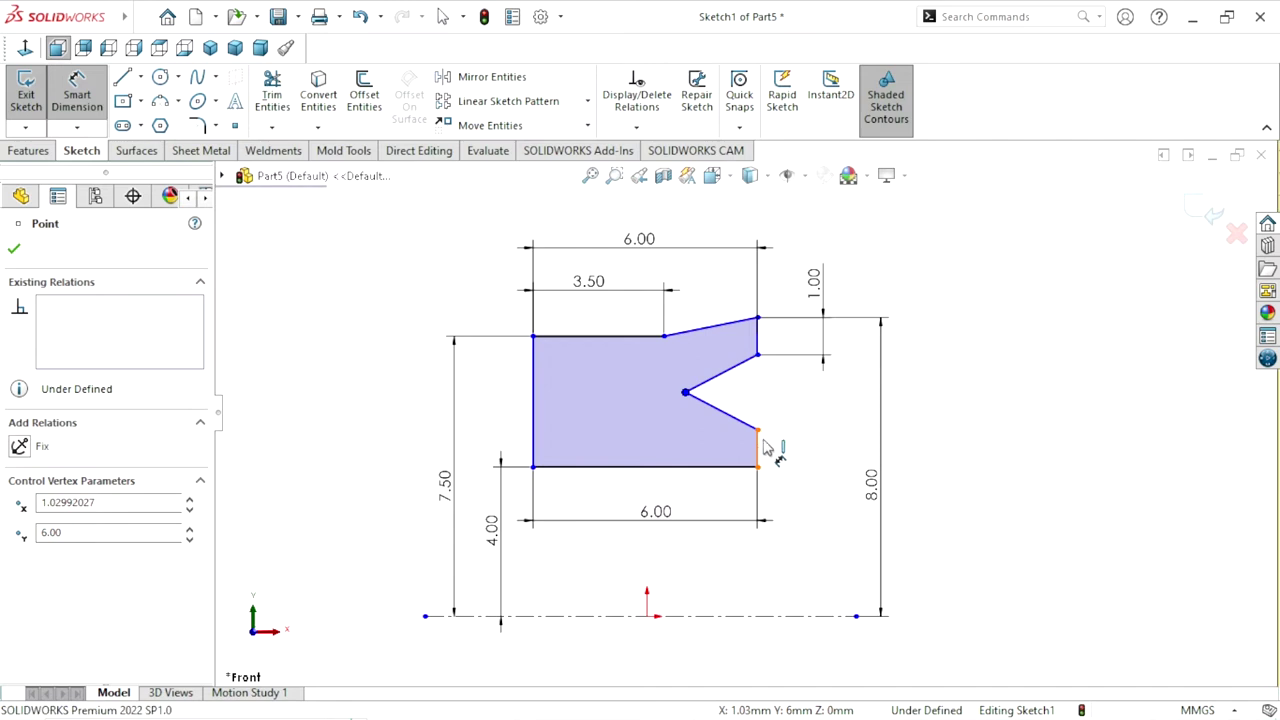
left_click(758, 445)
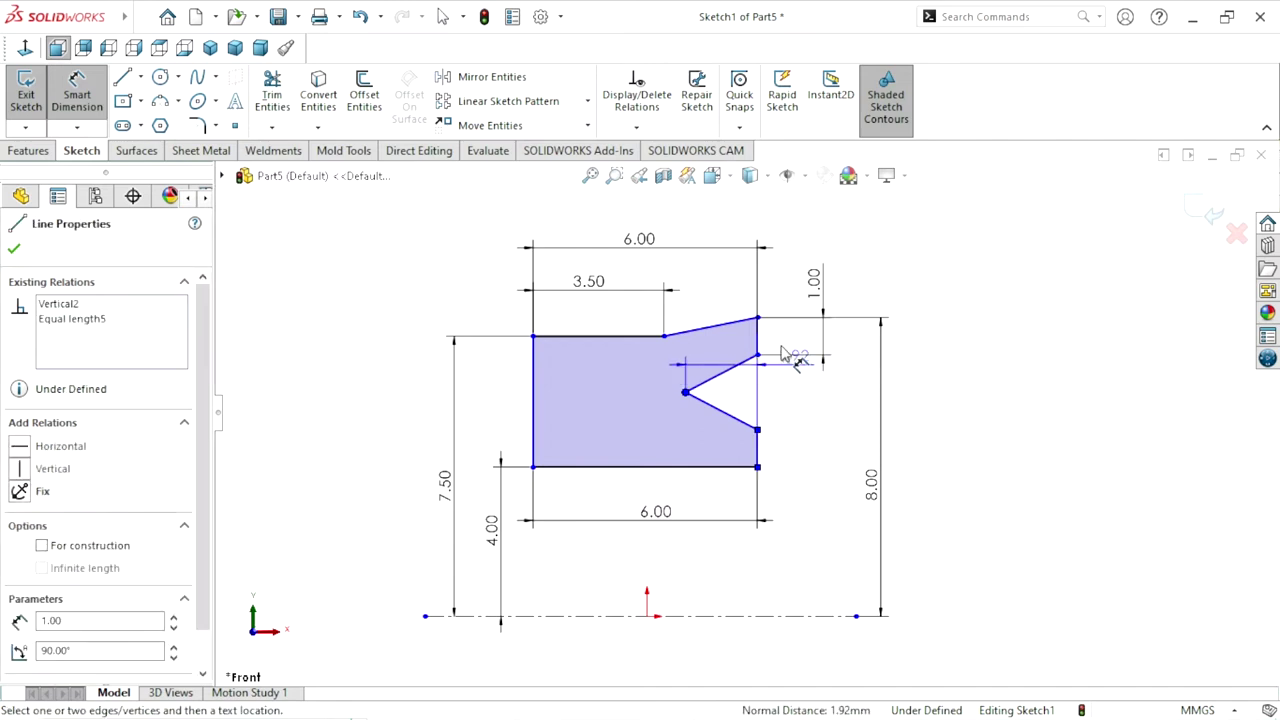
left_click(807, 563)
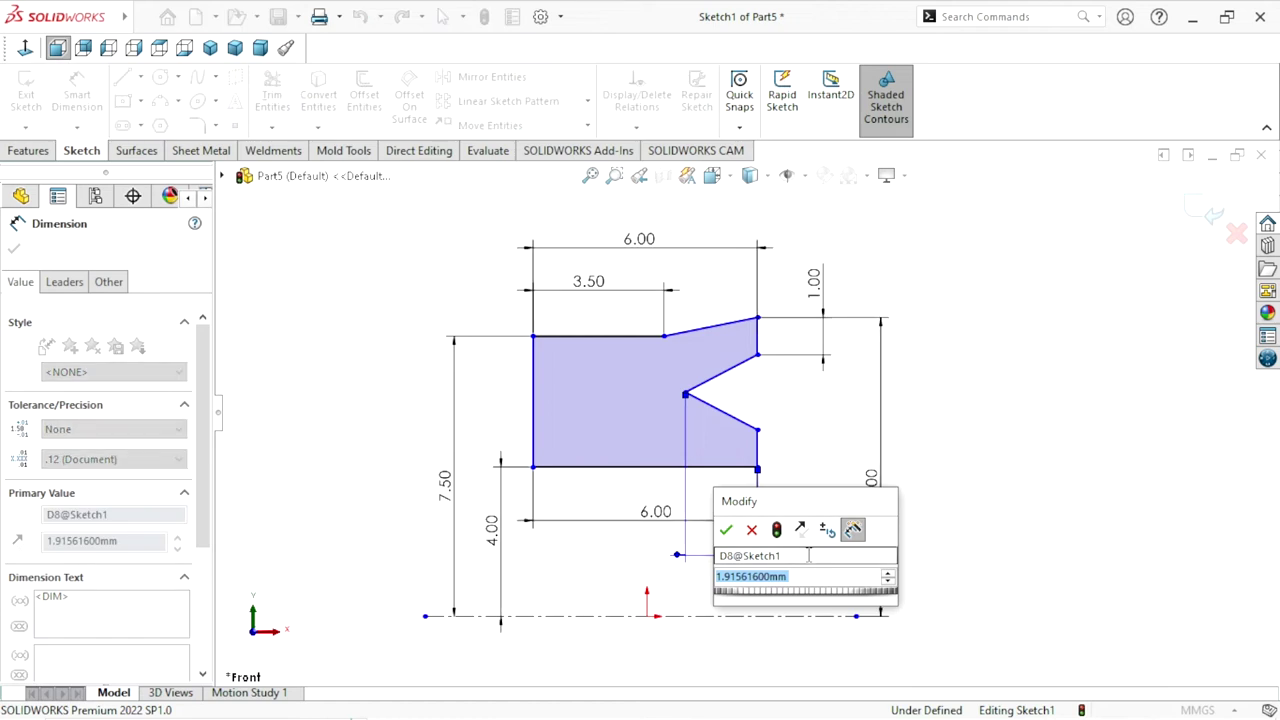
type("1.5")
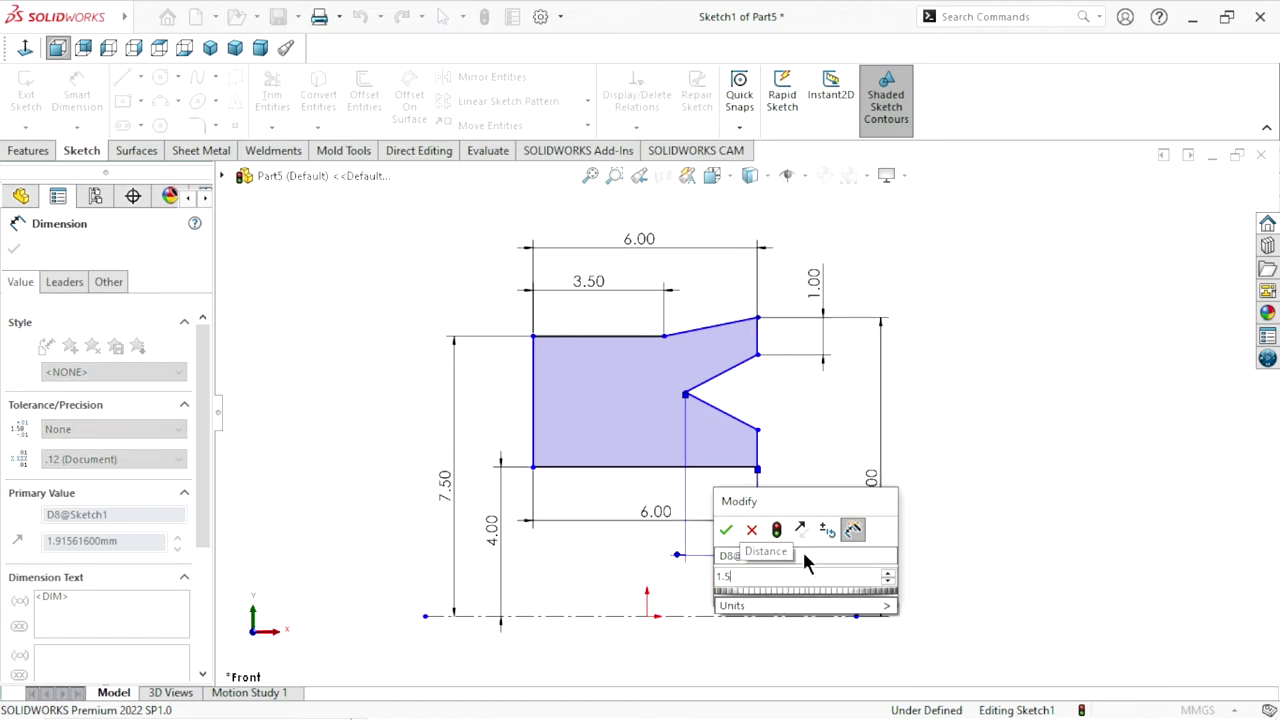
left_click(726, 529)
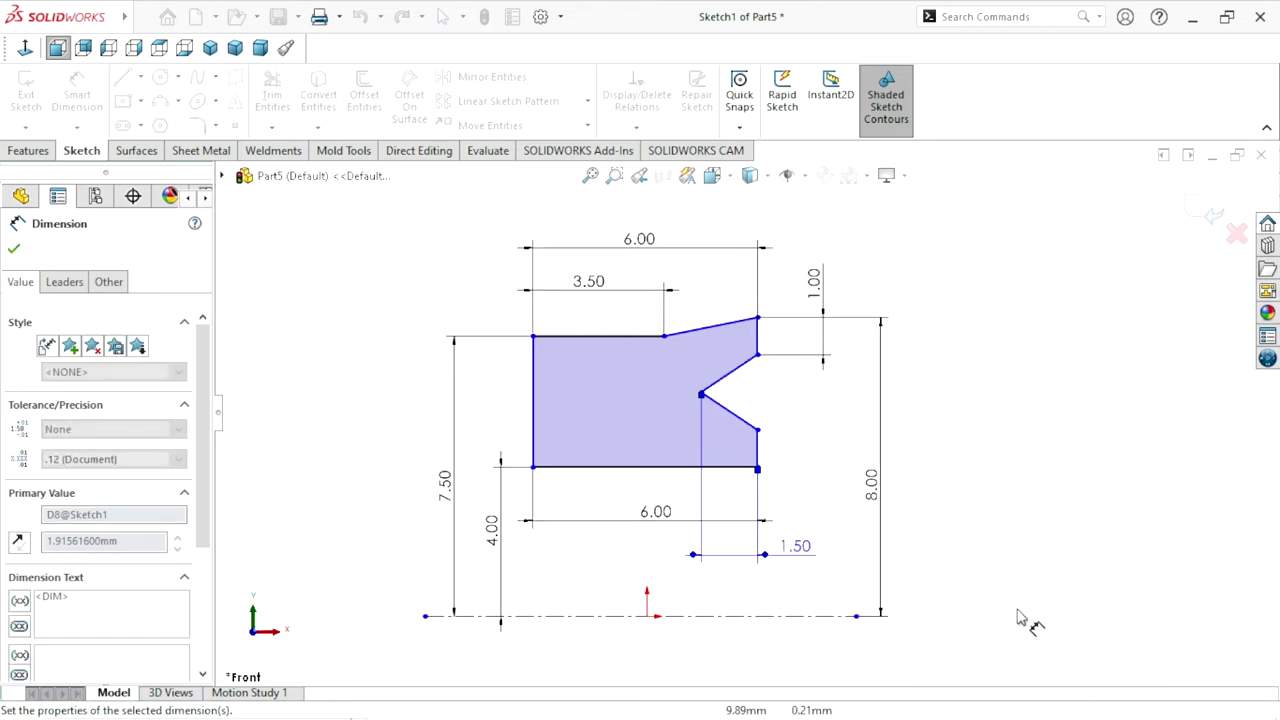
Add a 2.00 dimension across the two notch-opening vertices
scroll(818, 397, "down", 2)
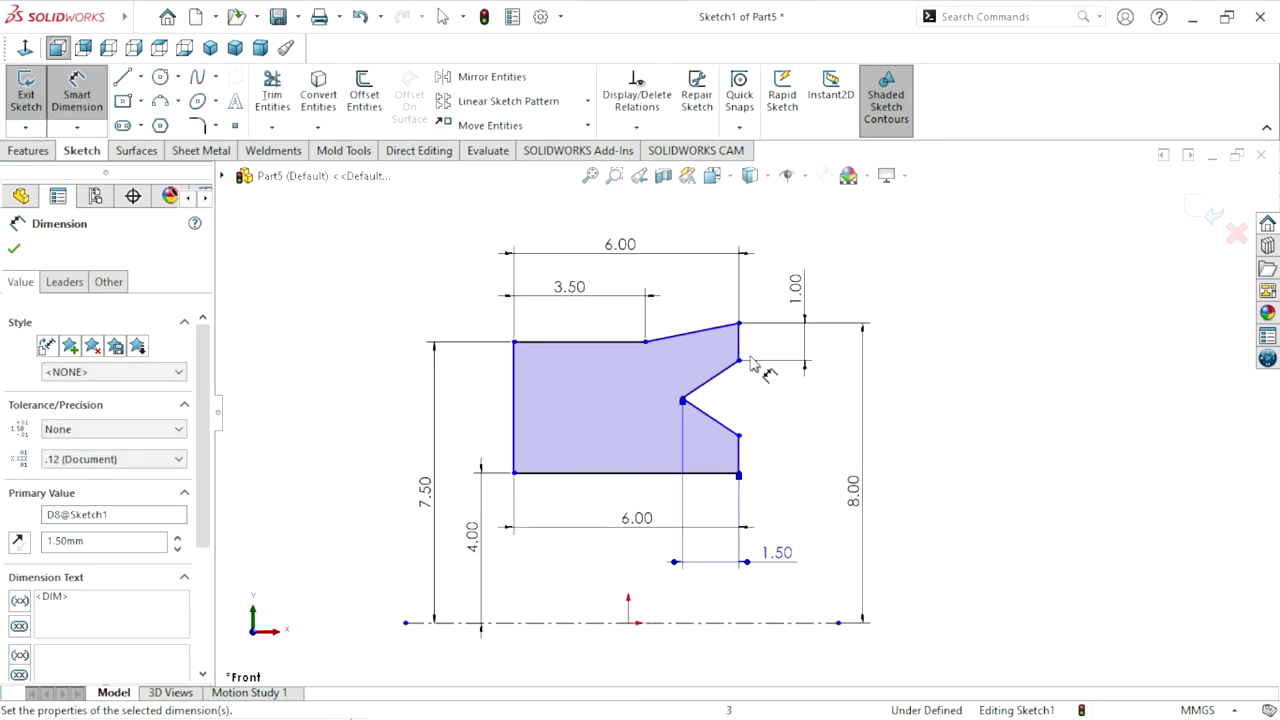
left_click(736, 439)
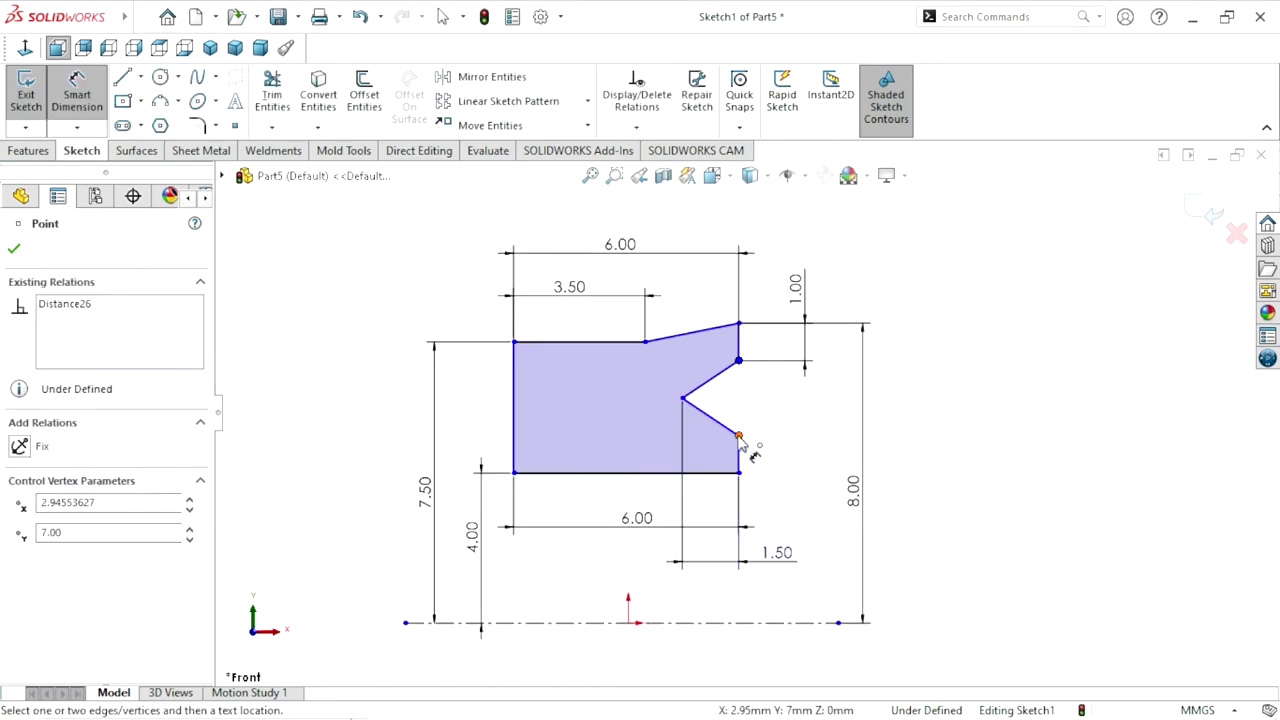
left_click(739, 438)
left_click(793, 408)
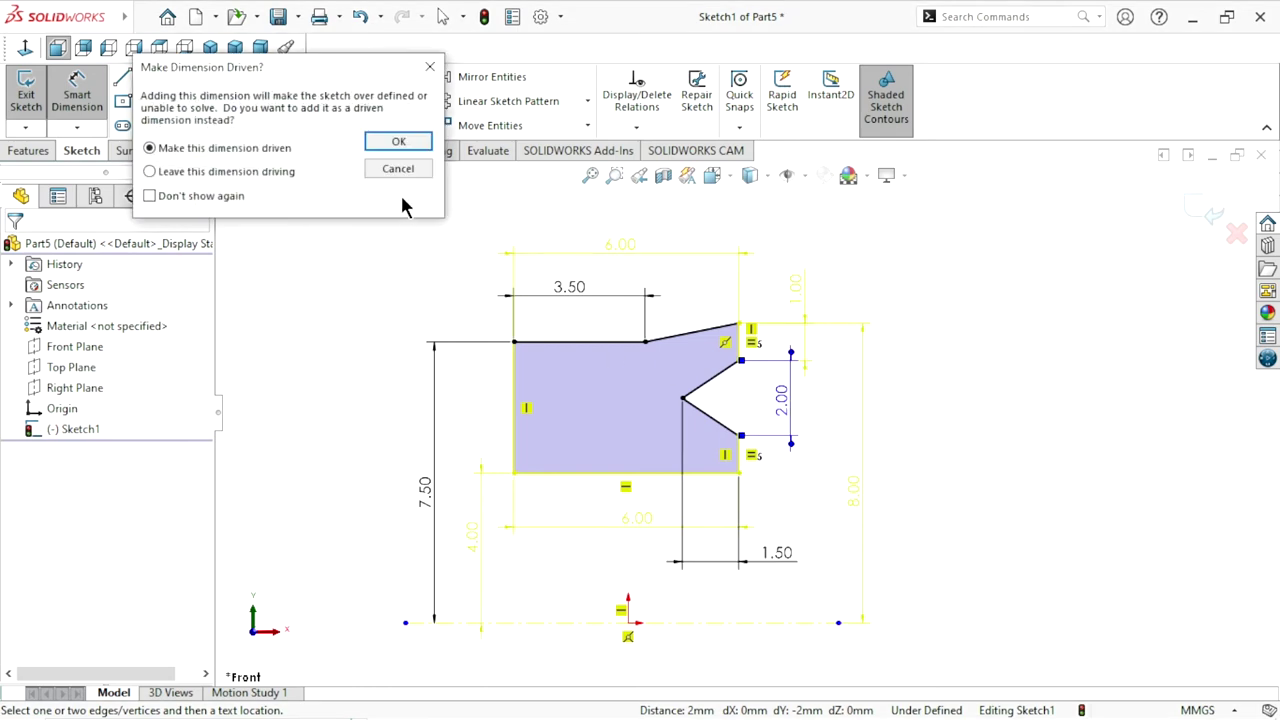
Make the 2.00 notch-opening dimension driven, then start Sketch Fillet
left_click(397, 144)
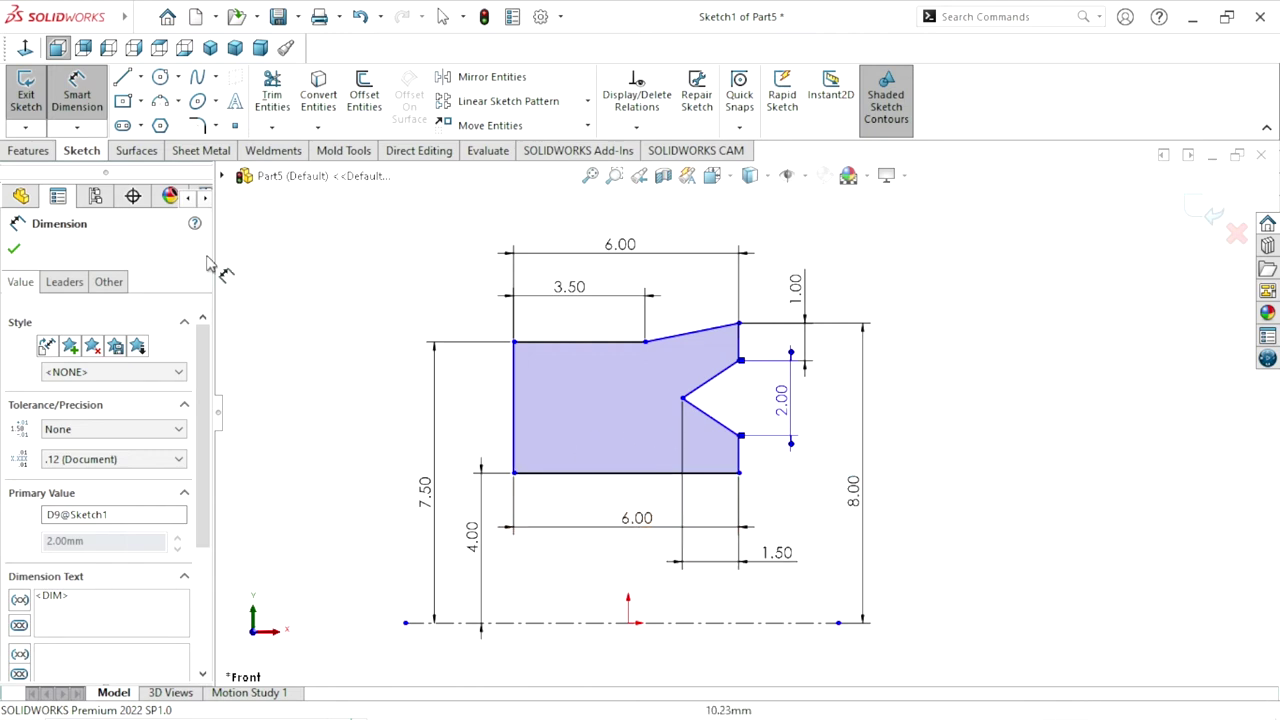
left_click(197, 125)
type("0.44")
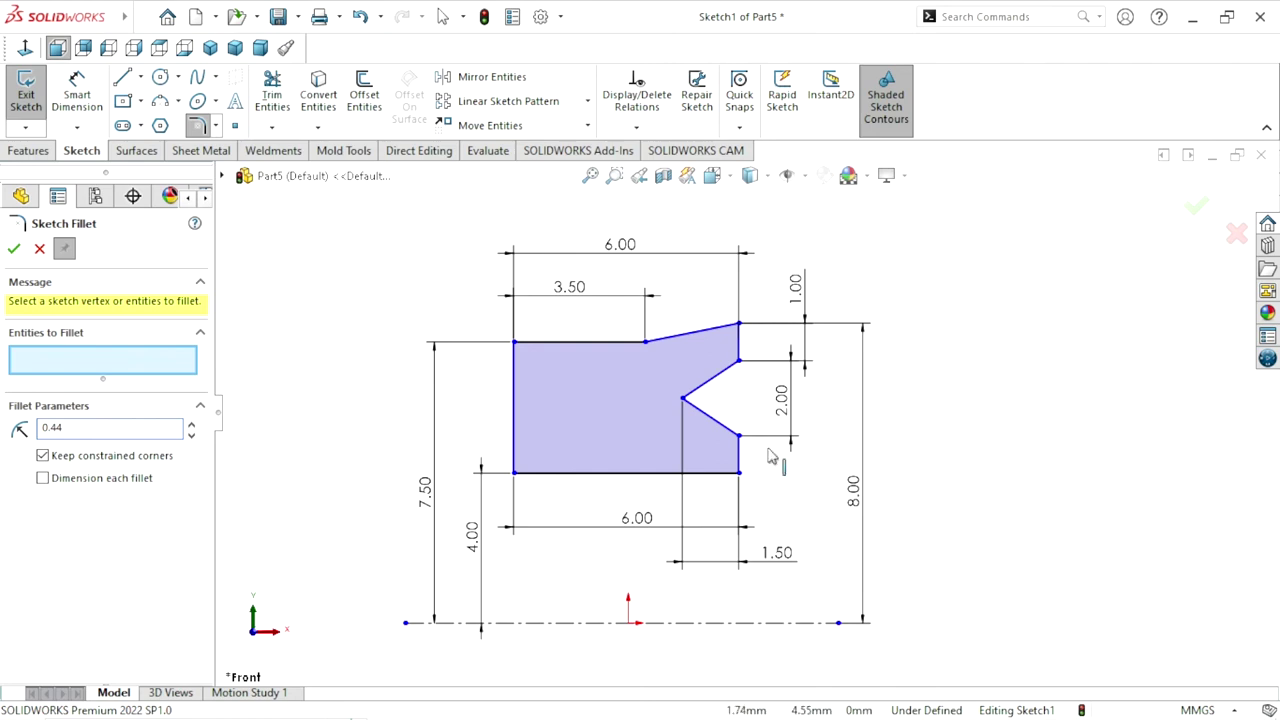
Fillet the V-notch tip at R0.44, accepting the relation warning, and delete the old 1.50 dimension
left_click(684, 400)
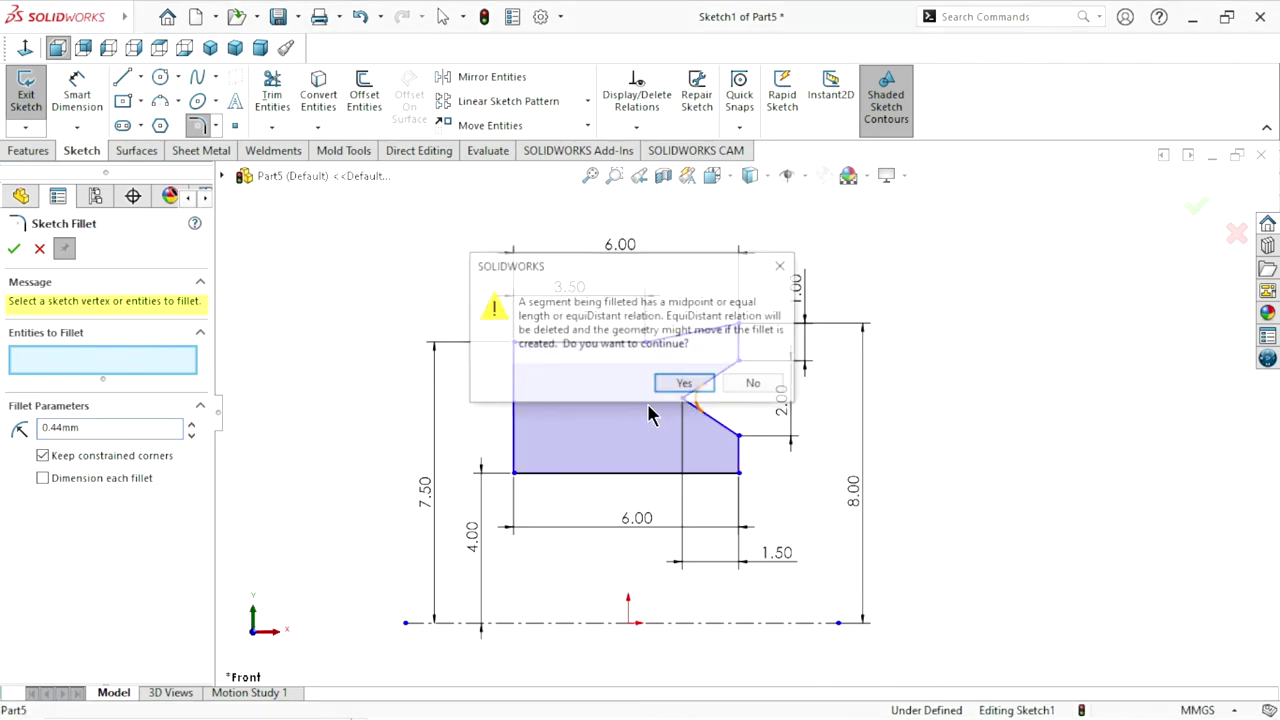
left_click(704, 383)
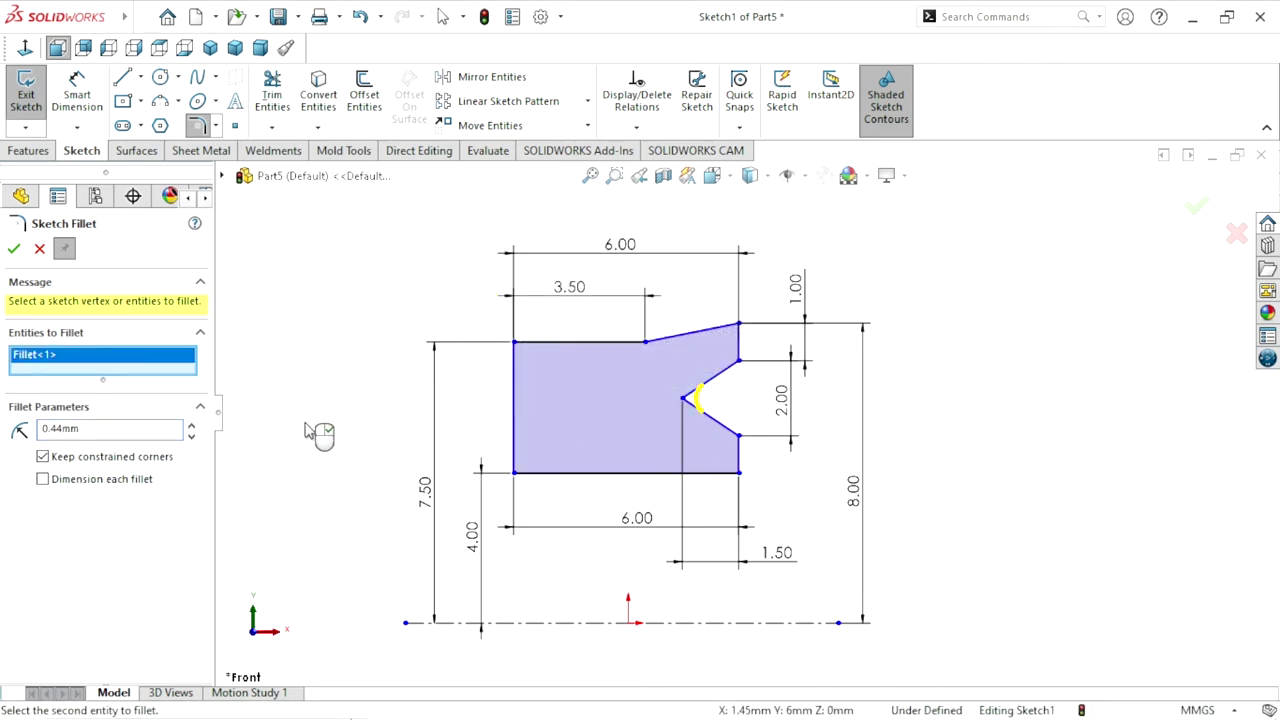
left_click(13, 248)
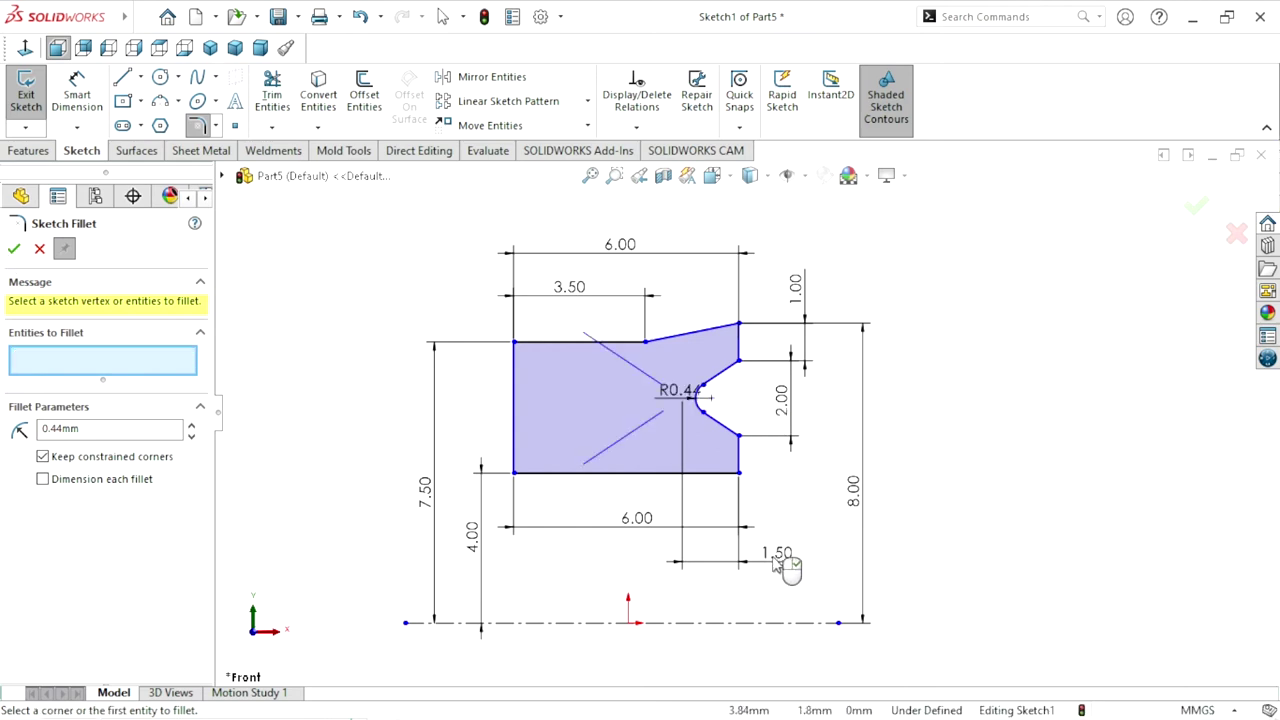
left_click(13, 248)
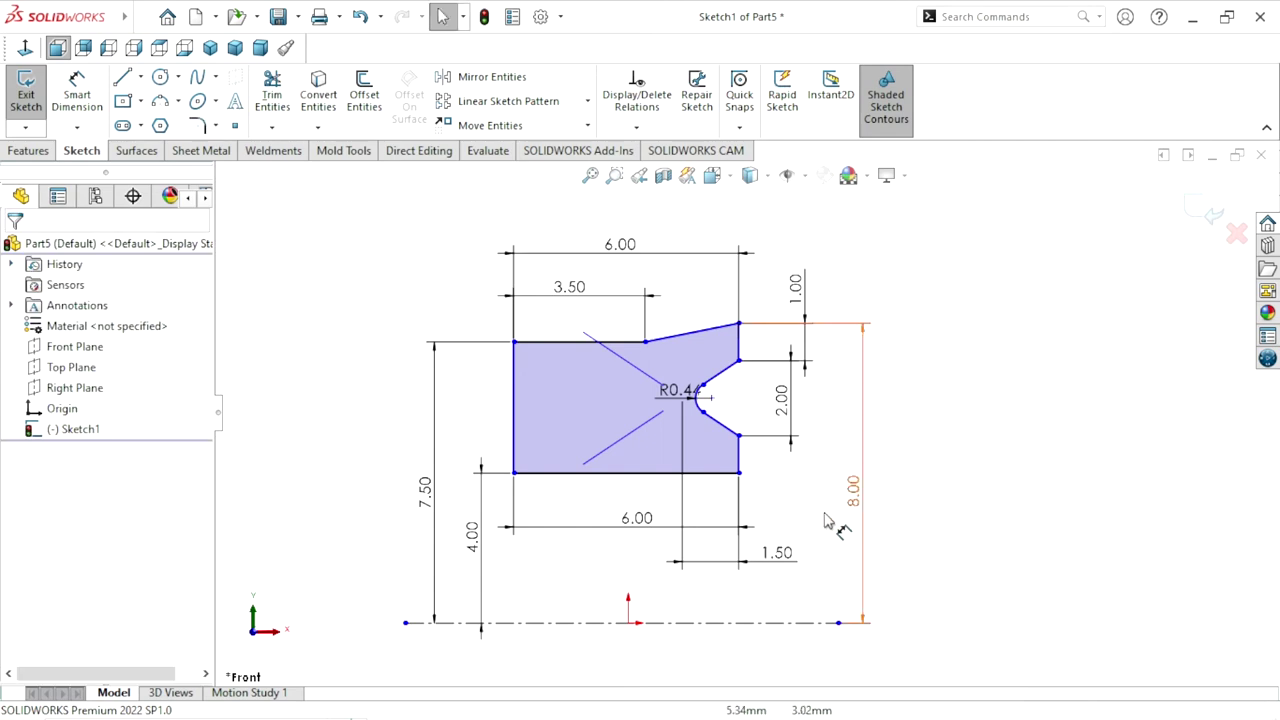
left_click(778, 553)
key("Delete")
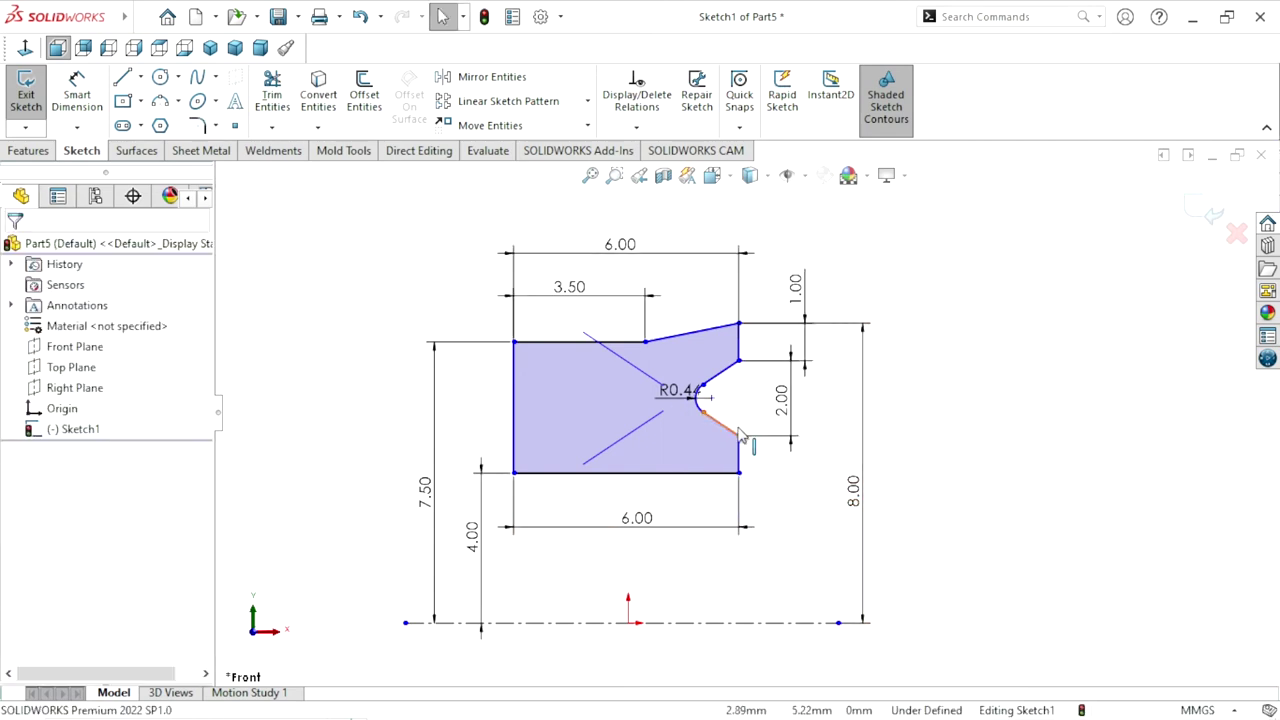
Dimension the fillet arc 1.50 from the right edge of the profile
left_click(77, 95)
scroll(795, 405, "down", 5)
left_click(849, 228)
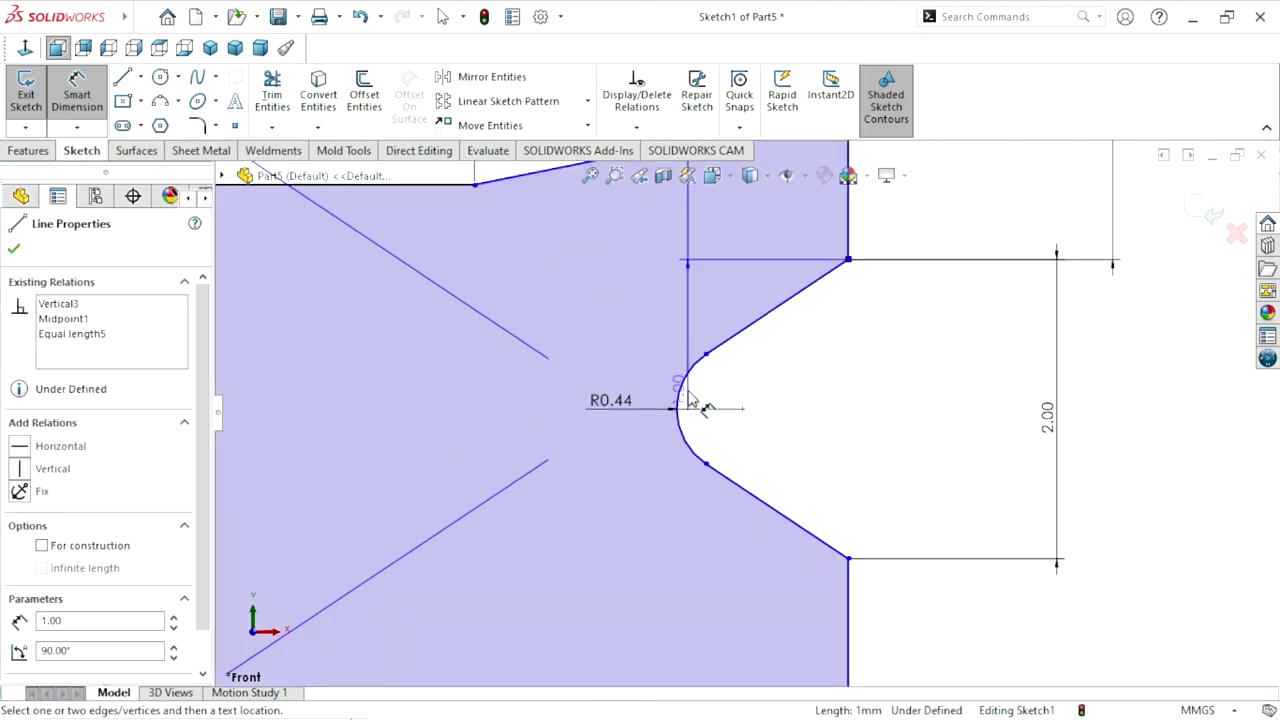
left_click(682, 388)
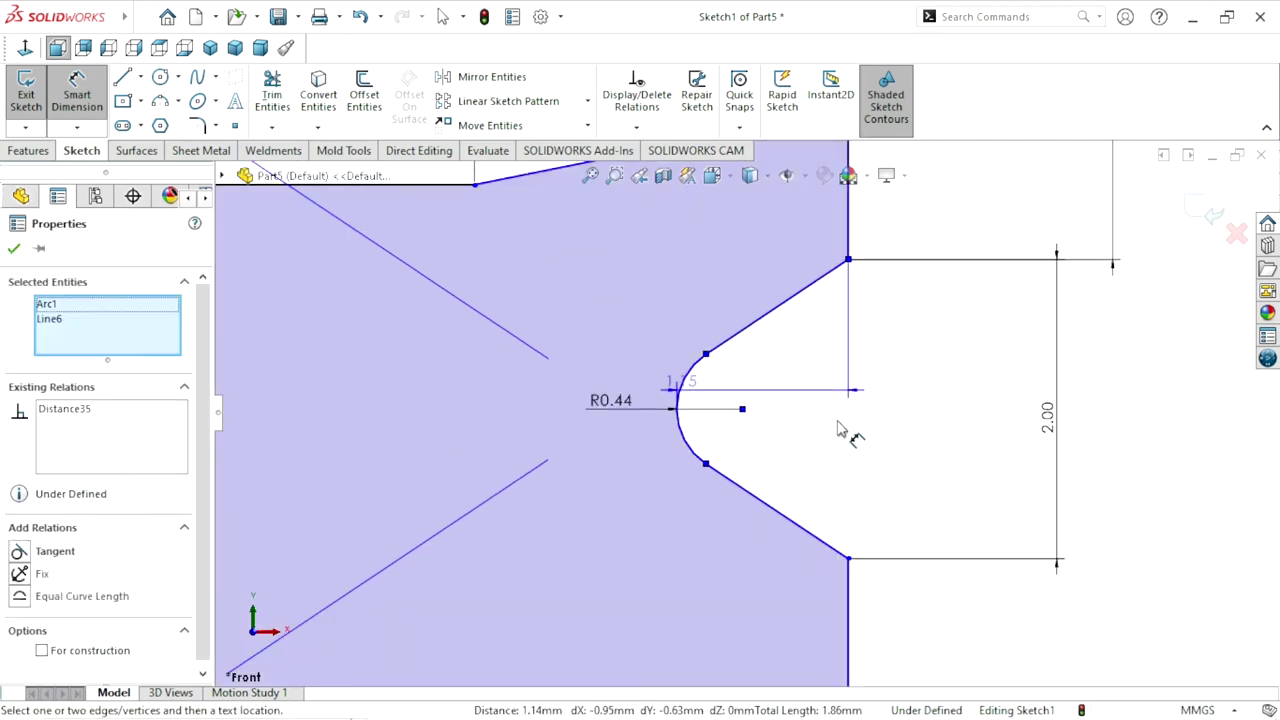
left_click(943, 446)
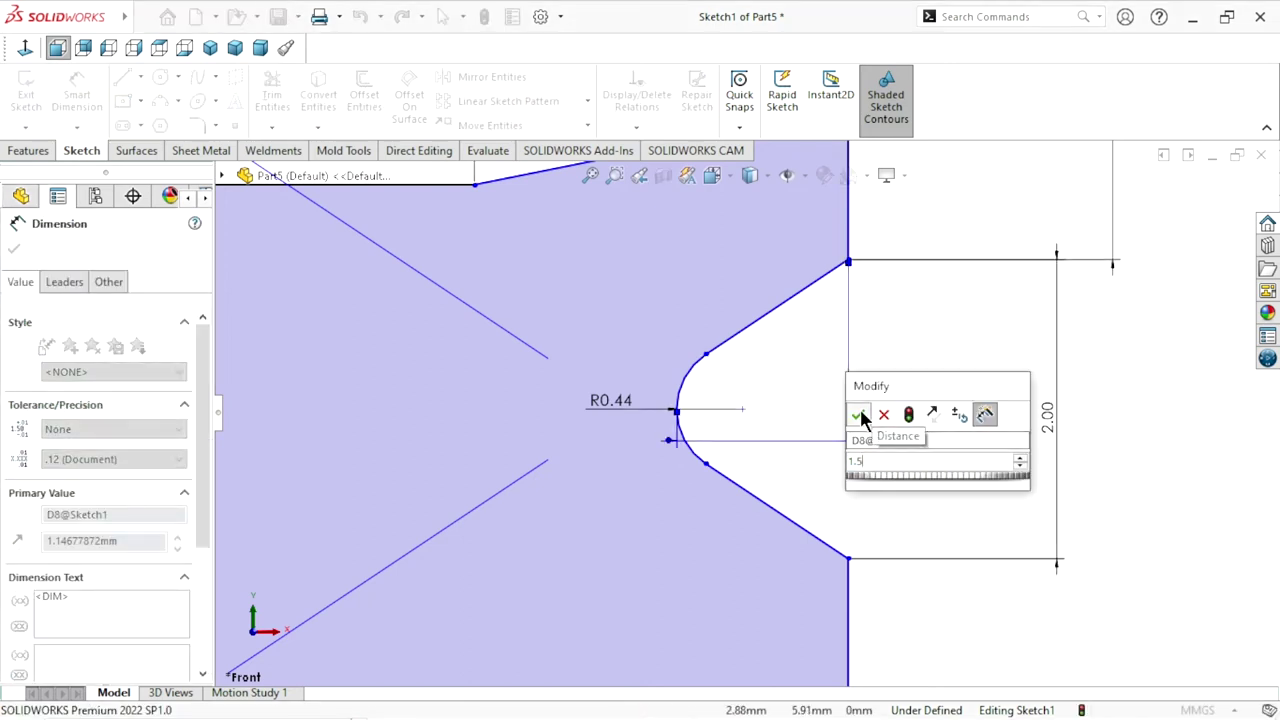
left_click(858, 414)
key("f")
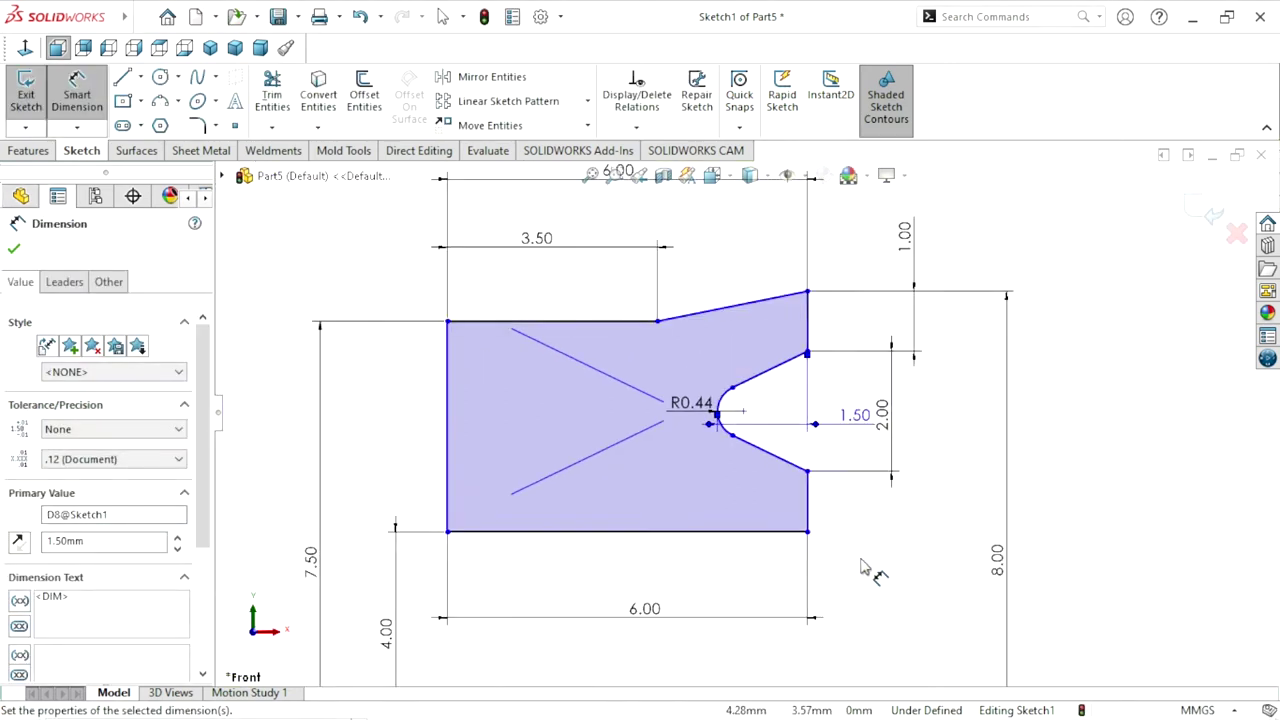
Move the 2.00, 1.50 and R0.44 dimensions to clear spots around the profile
scroll(715, 488, "up", 1)
scroll(718, 495, "up", 1)
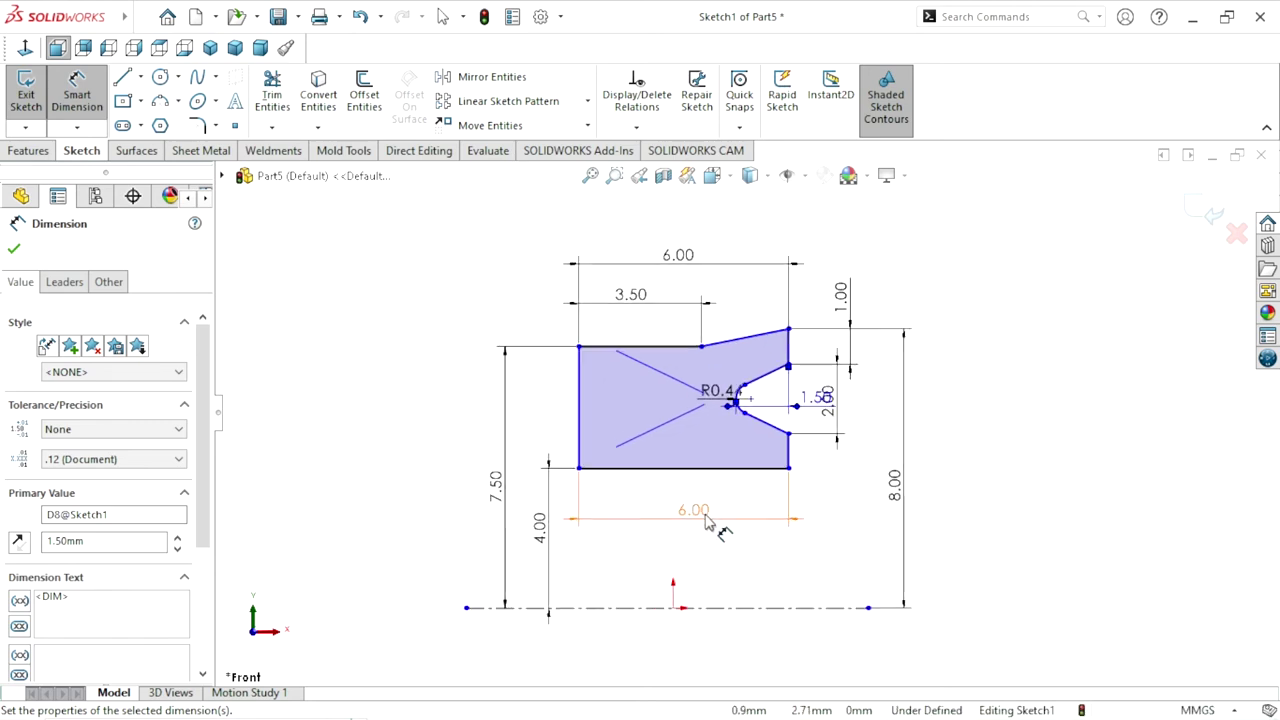
scroll(718, 510, "up", 1)
scroll(746, 490, "down", 2)
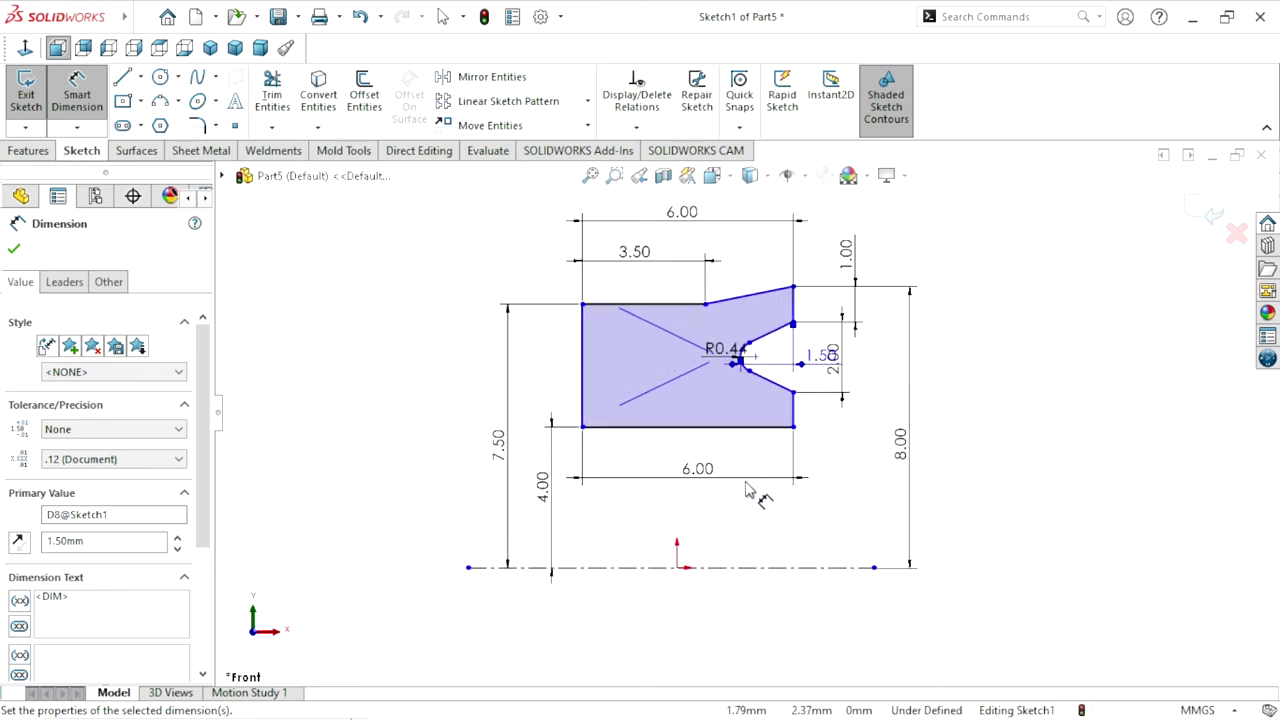
left_click(12, 244)
left_click_drag(849, 391, 845, 453)
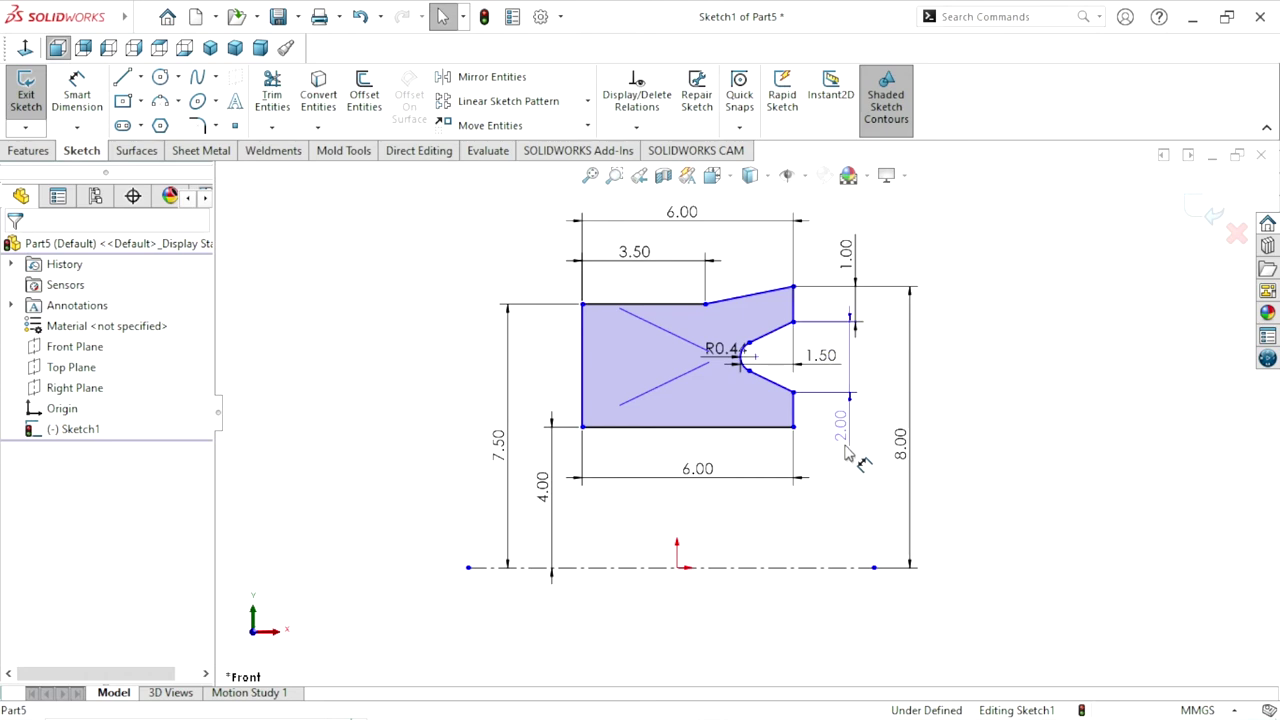
left_click(838, 430)
mouse_move(830, 368)
left_mouse_down()
mouse_move(745, 258)
mouse_move(773, 250)
left_mouse_up()
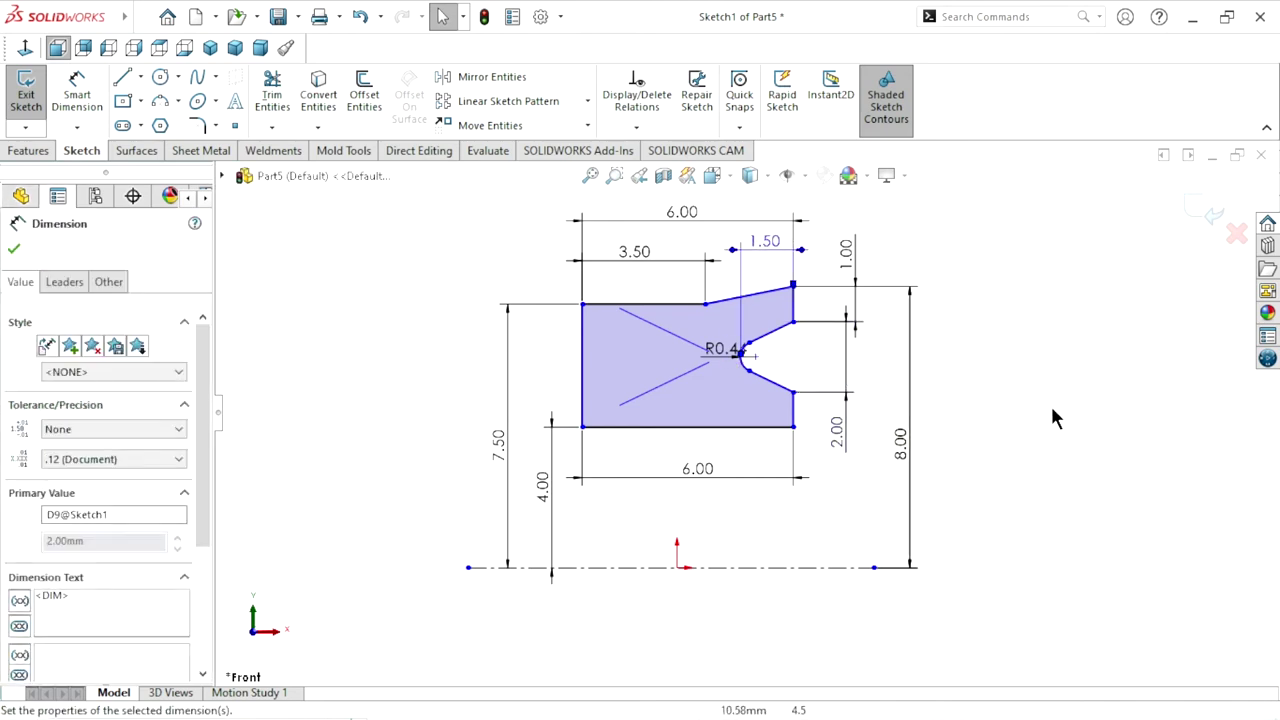
left_click(1051, 417)
mouse_move(740, 355)
left_mouse_down()
mouse_move(697, 412)
mouse_move(686, 396)
left_mouse_up()
left_click(1036, 461)
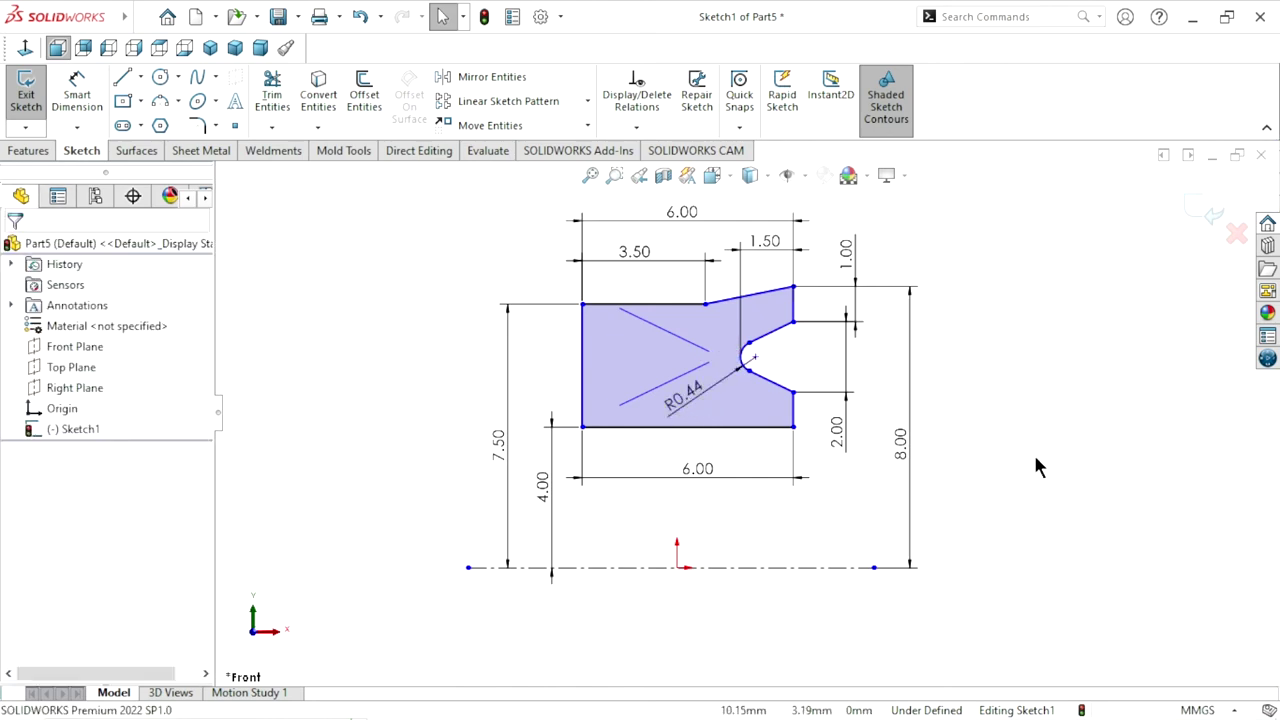
Align the bottom edge midpoint vertically with the origin so the sketch becomes fully defined
left_click(690, 430)
left_click(677, 568, "ctrl")
left_click(758, 485)
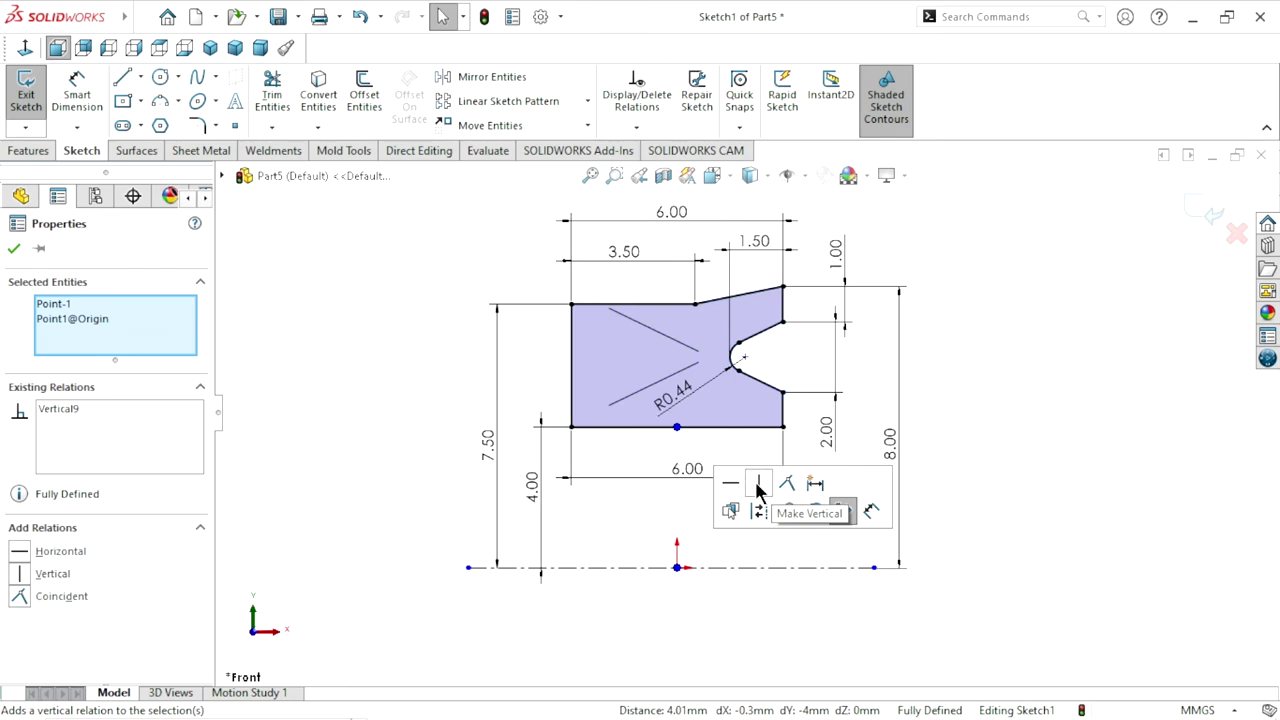
left_click(14, 250)
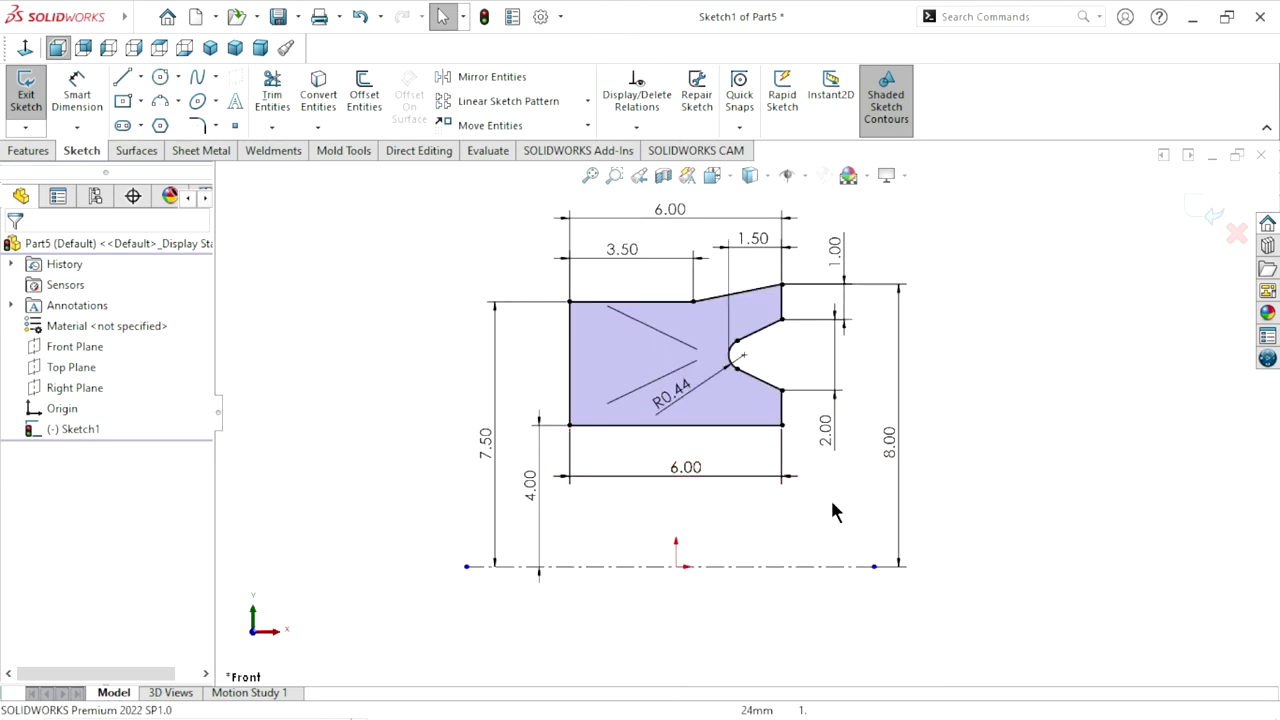
left_click(30, 152)
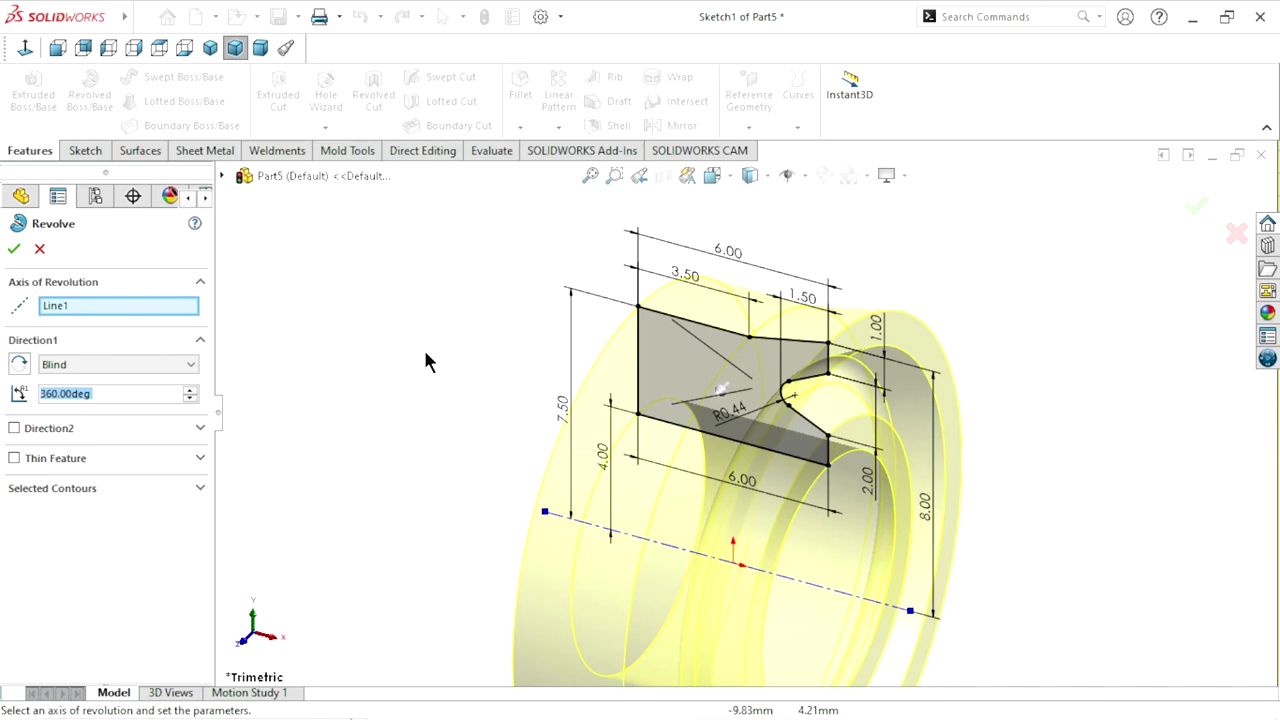
Accept the 360° revolve about Line1 and orbit the resulting seal ring
scroll(694, 464, "up", 3)
scroll(818, 527, "down", 2)
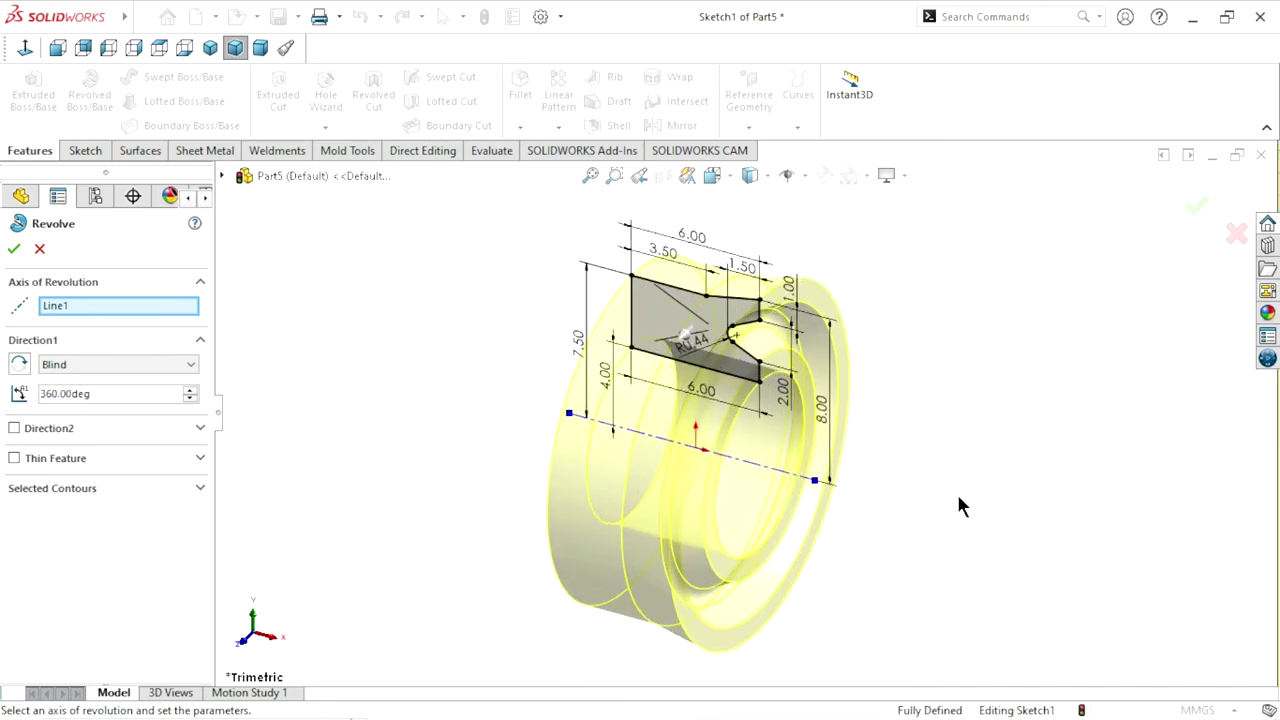
left_click(14, 249)
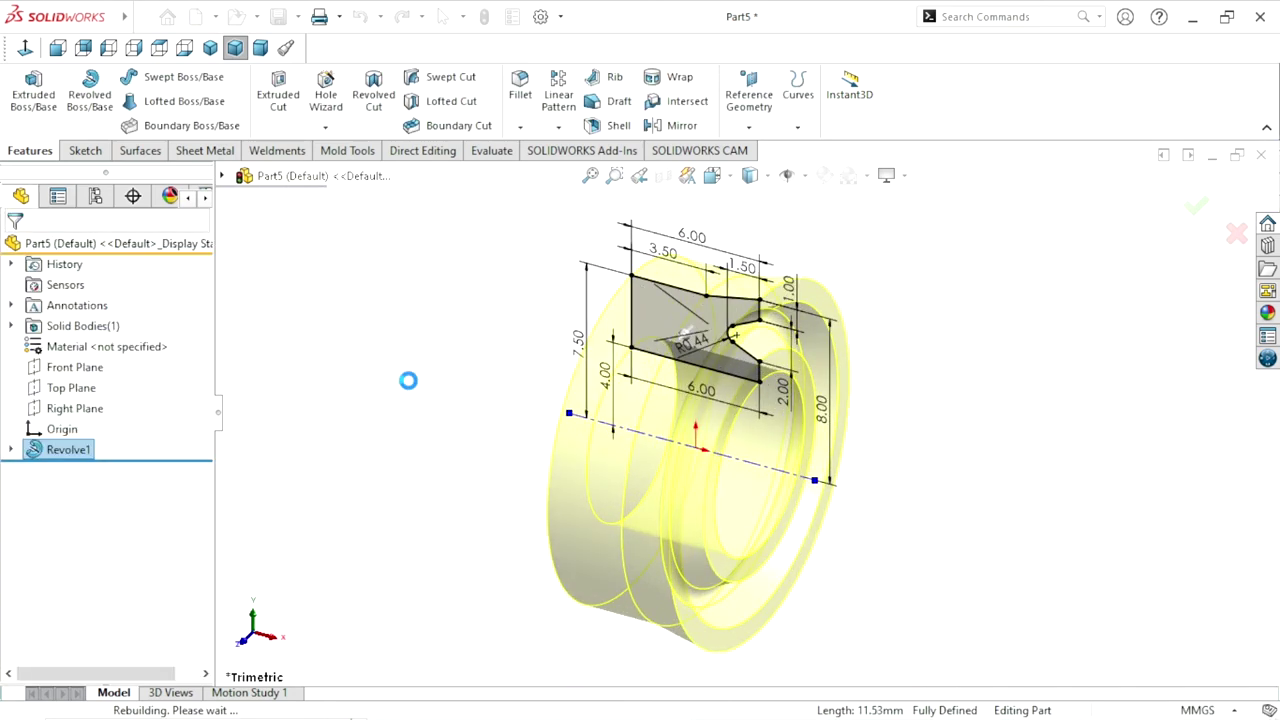
middle_click_drag(771, 445, 886, 467)
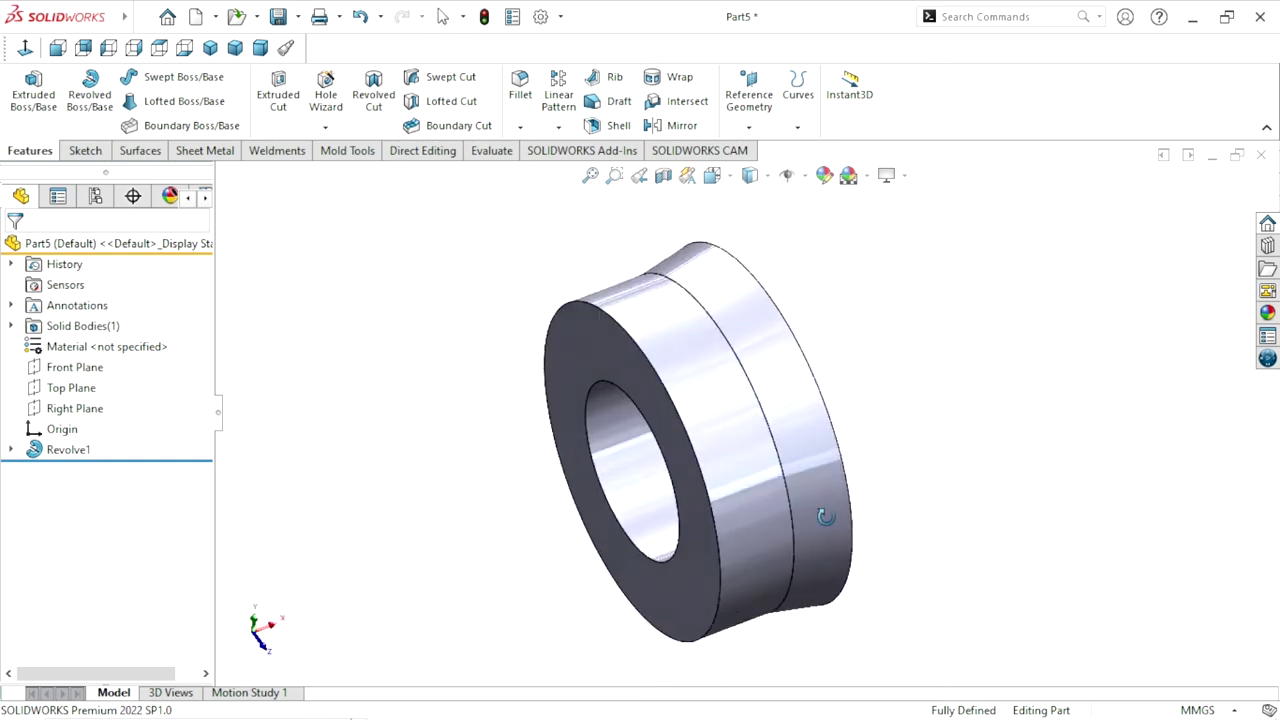
middle_click_drag(886, 467, 857, 486)
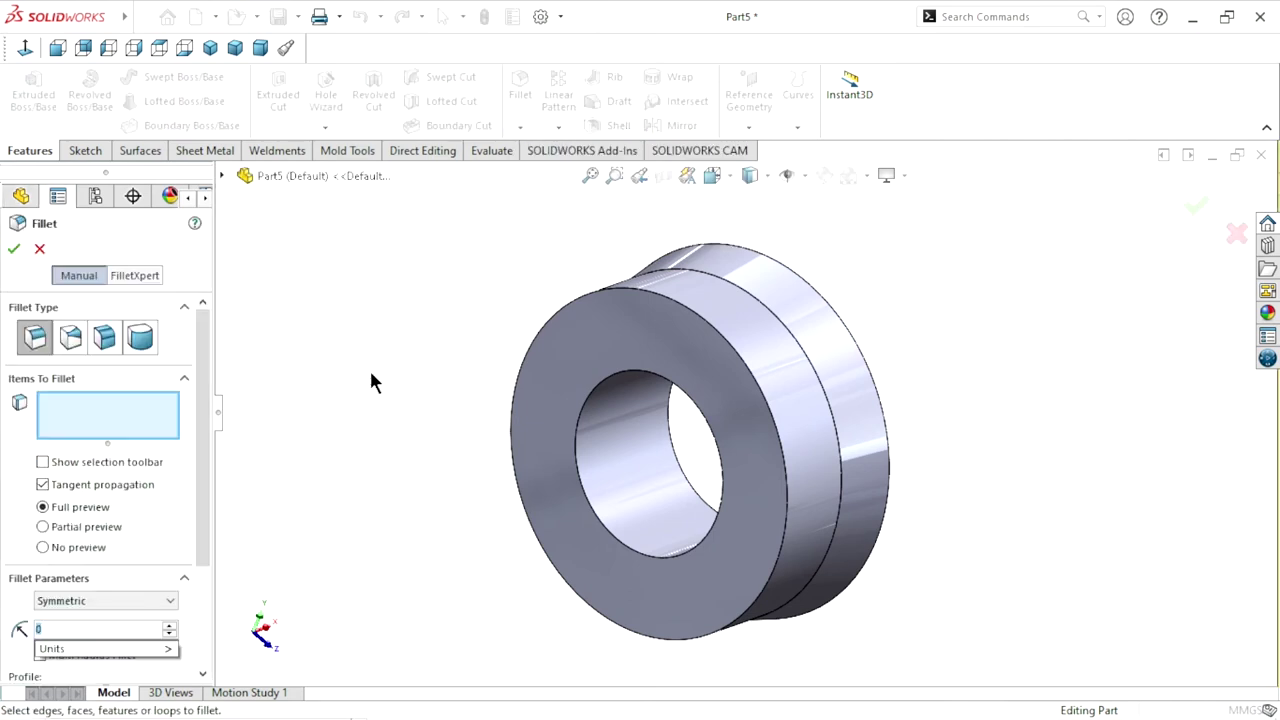
Fillet the ring's front face and inner circular edge with a 0.2 mm radius
type("0.2")
key("Return")
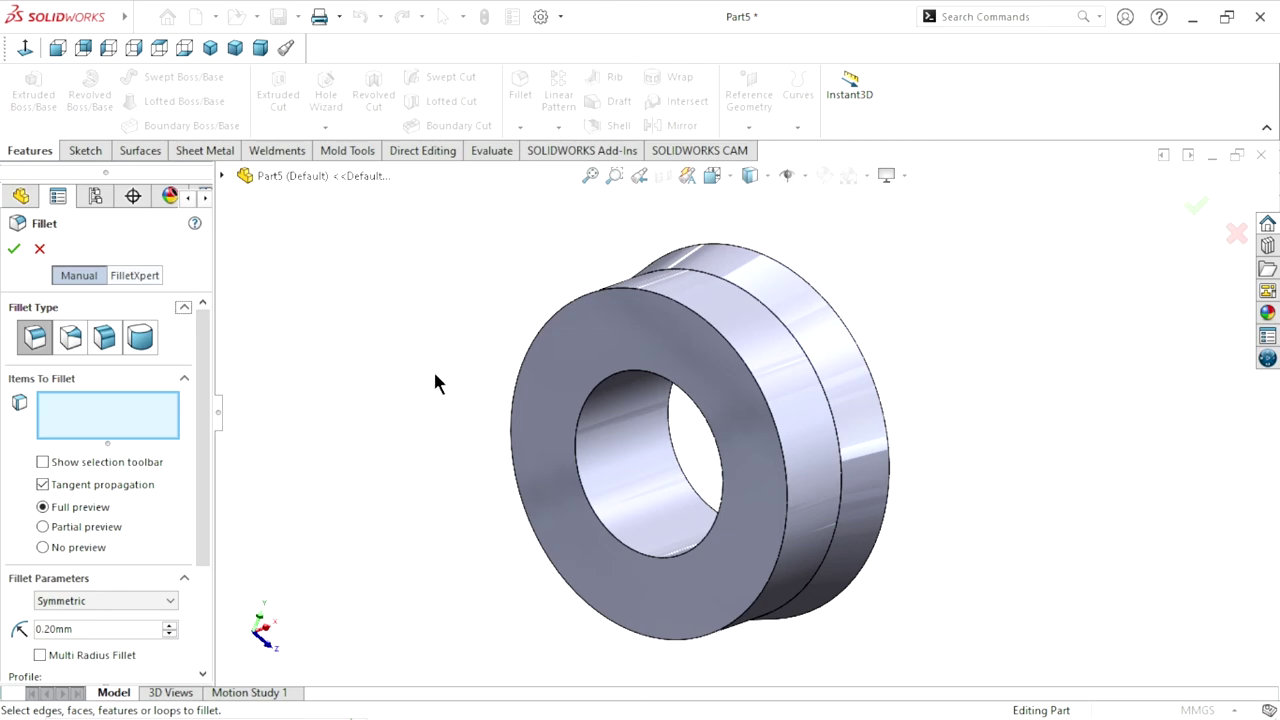
left_click(549, 355)
mouse_move(992, 517)
middle_mouse_down()
mouse_move(794, 537)
mouse_move(849, 523)
middle_mouse_up()
scroll(785, 435, "down", 3)
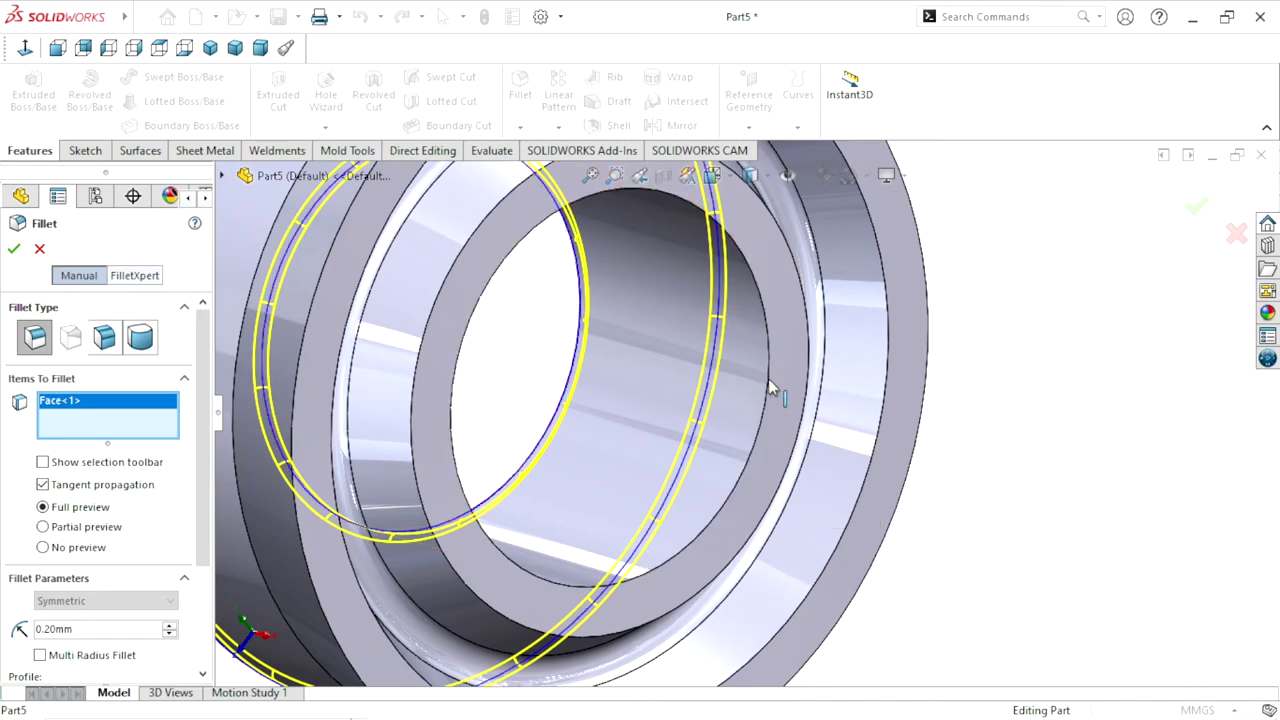
left_click(771, 387)
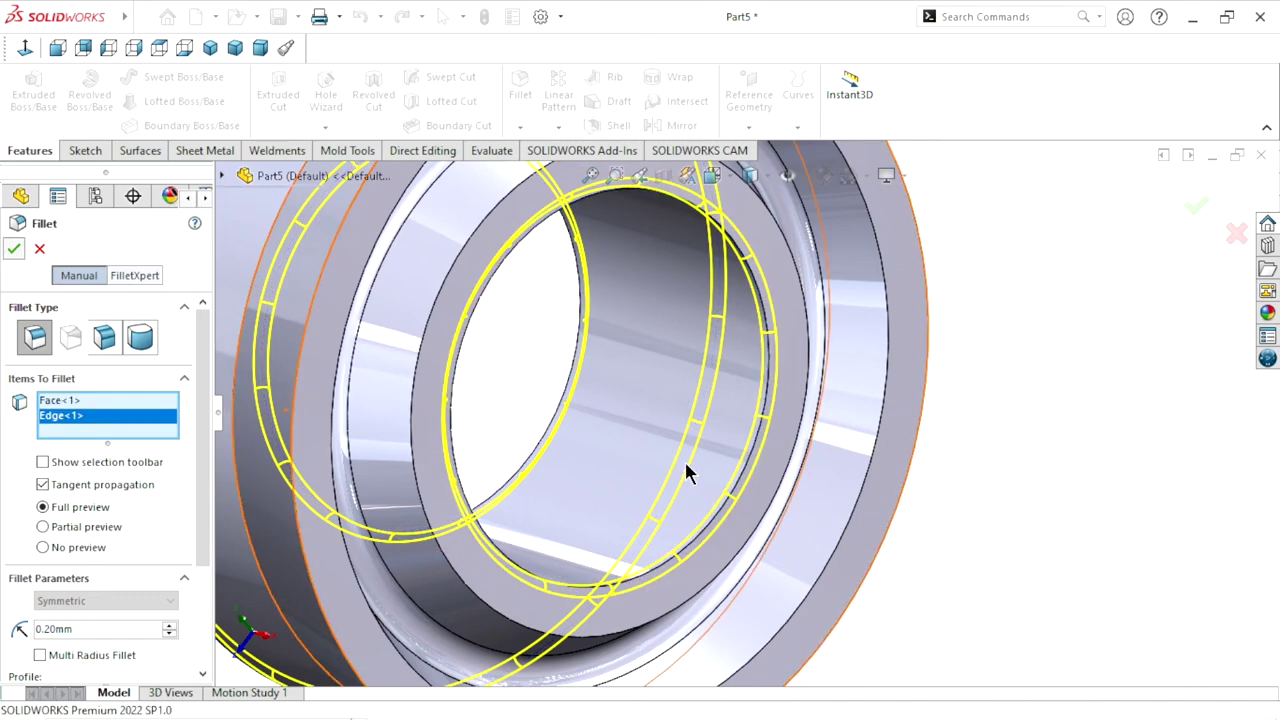
key("Return")
scroll(694, 506, "up", 5)
scroll(865, 479, "up", 2)
mouse_move(865, 479)
middle_mouse_down()
mouse_move(869, 460)
mouse_move(881, 467)
mouse_move(697, 378)
middle_mouse_up()
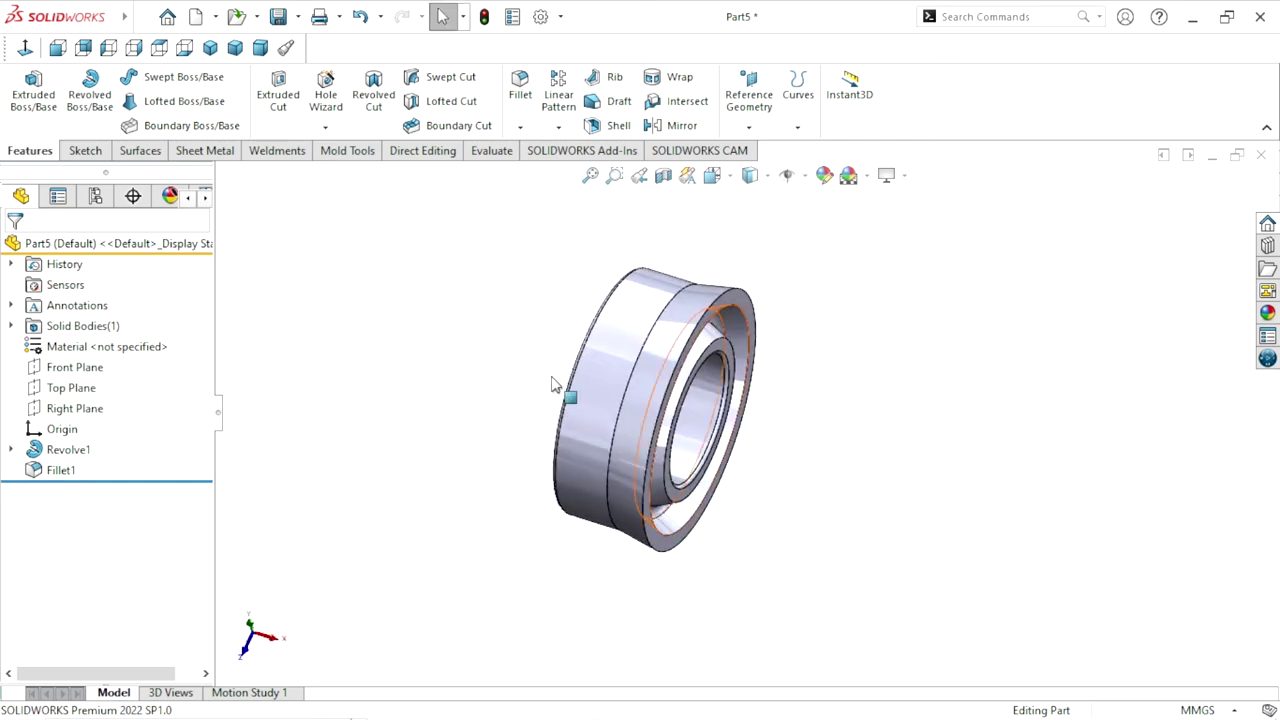
left_click(210, 48)
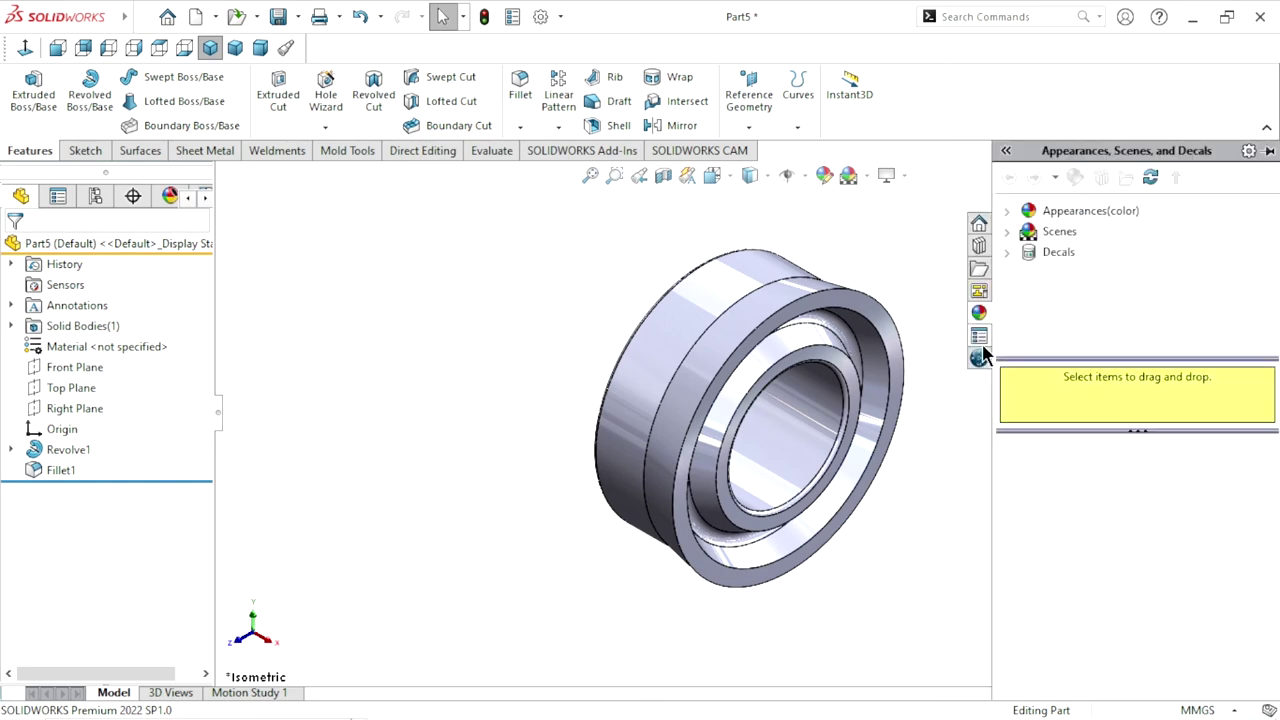
Apply the Rubber > Gloss appearance from the appearance library to the whole seal
left_click(1055, 212)
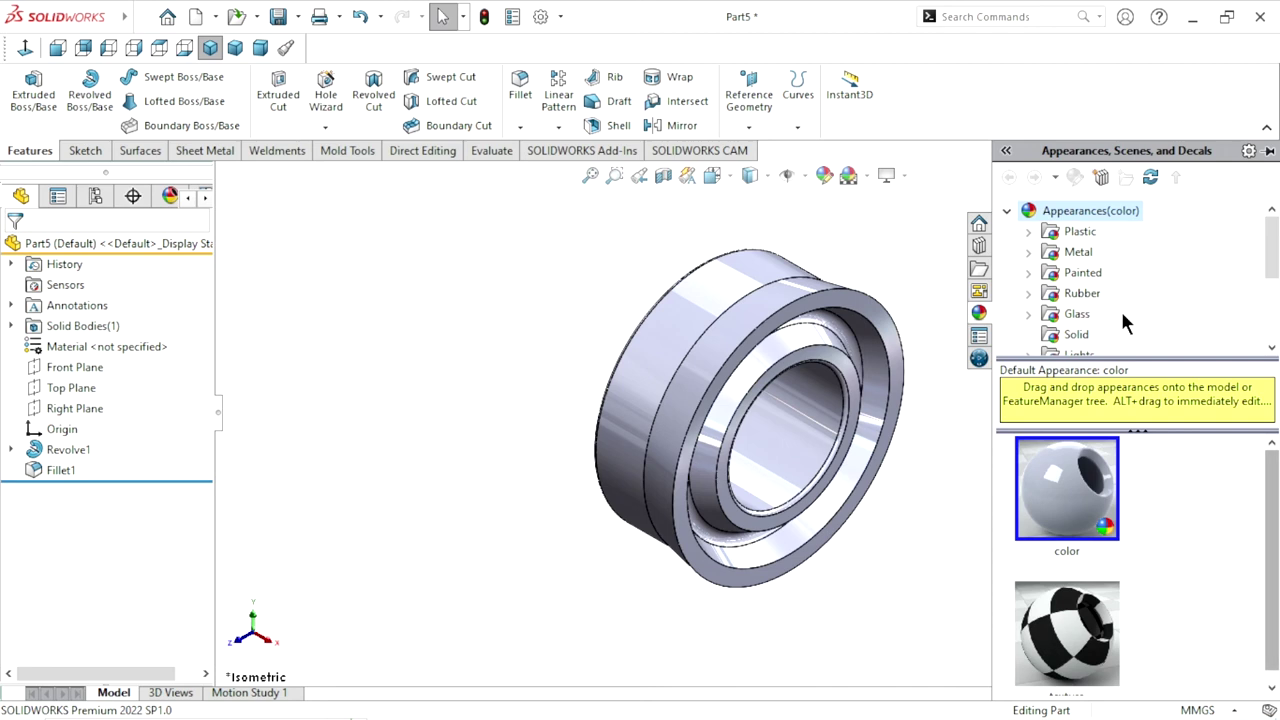
scroll(1122, 320, "down", 2)
scroll(1084, 290, "up", 2)
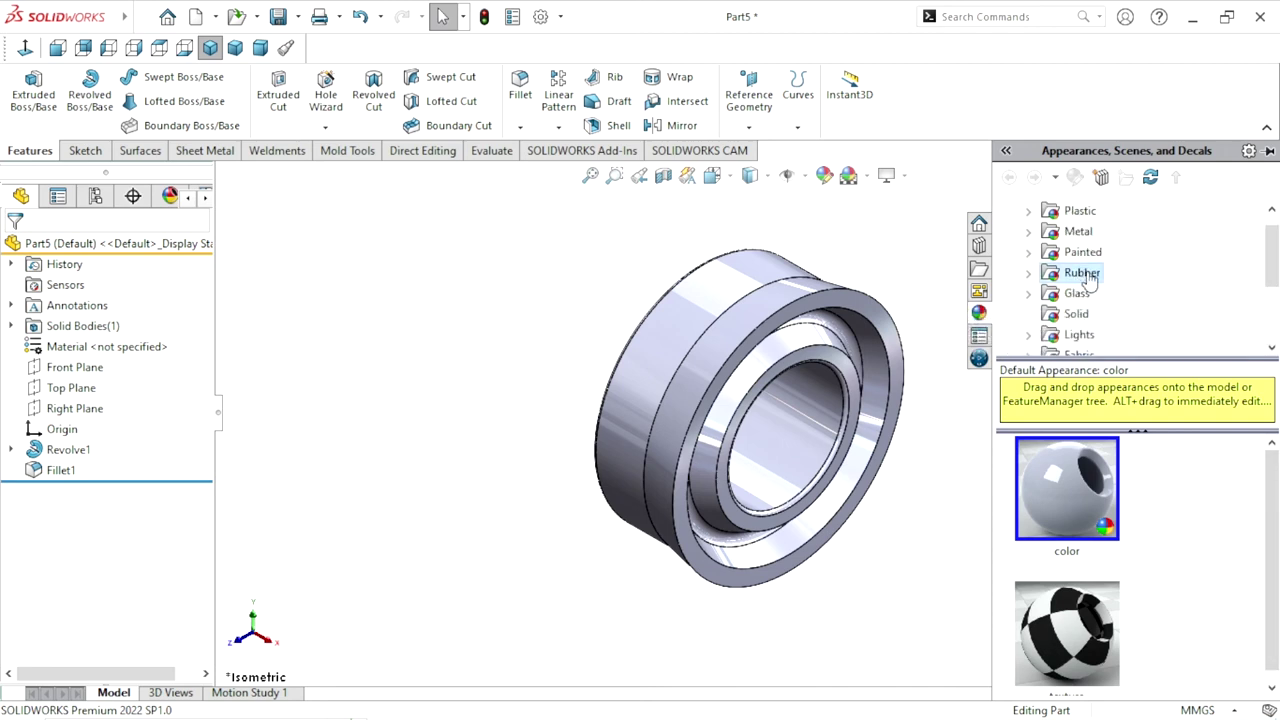
left_click(1085, 274)
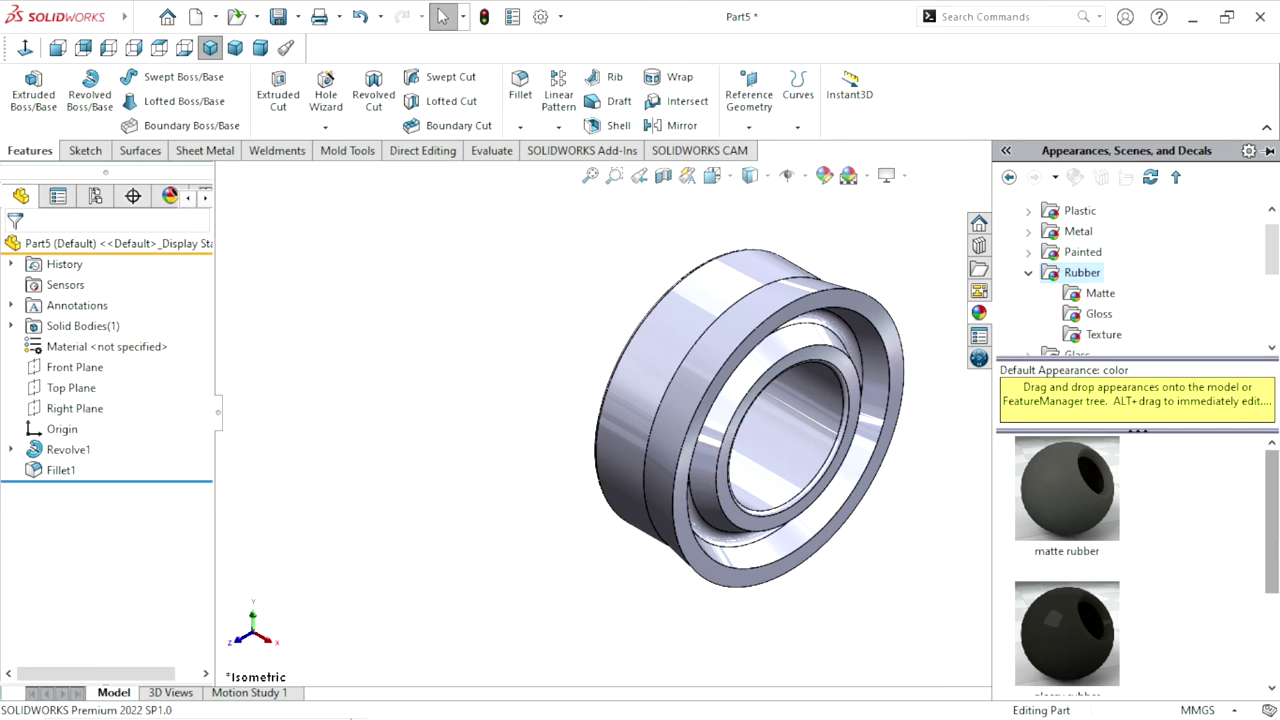
scroll(1067, 540, "down", 2)
left_click(1083, 509)
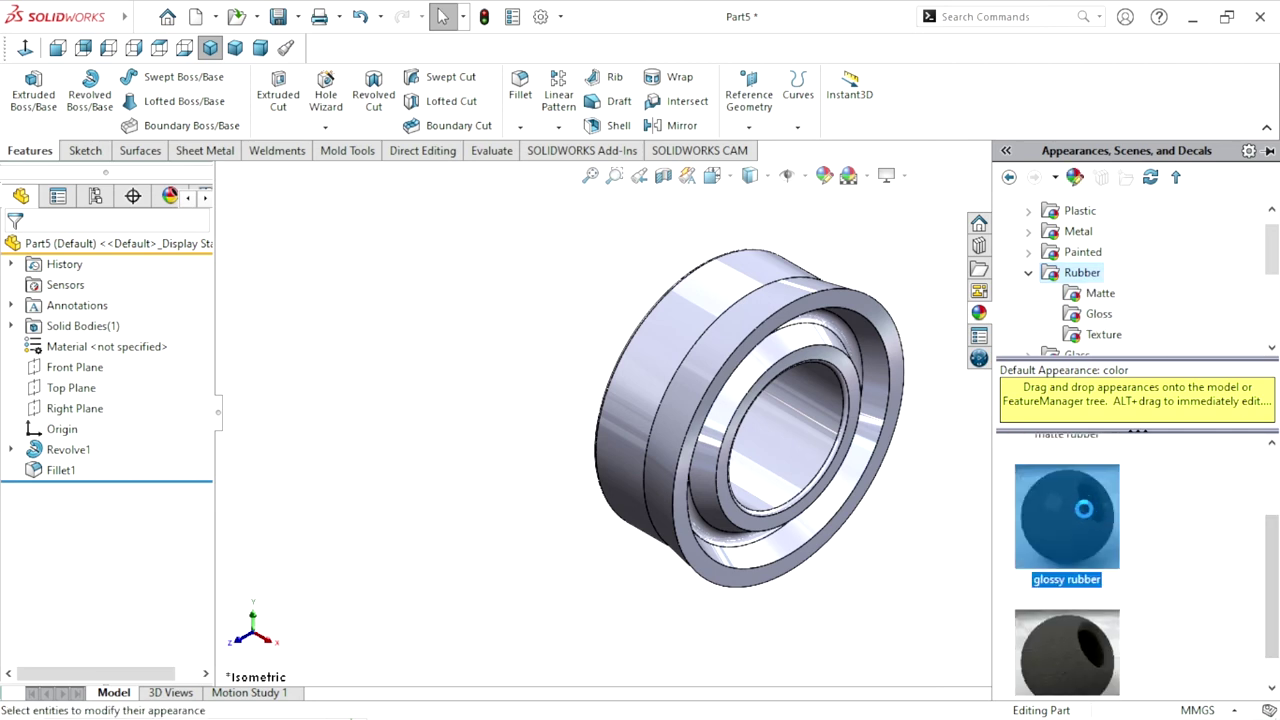
left_click_drag(1083, 509, 913, 565)
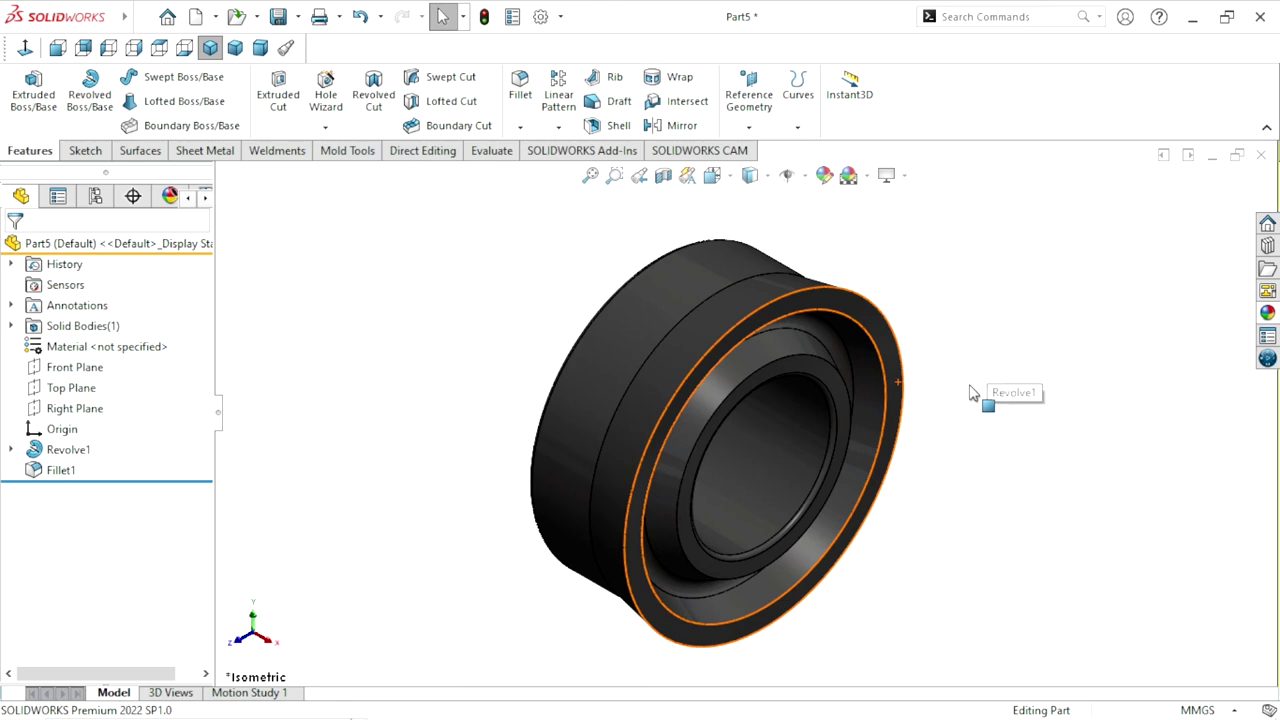
middle_click_drag(970, 392, 888, 434)
key("ctrl+7")
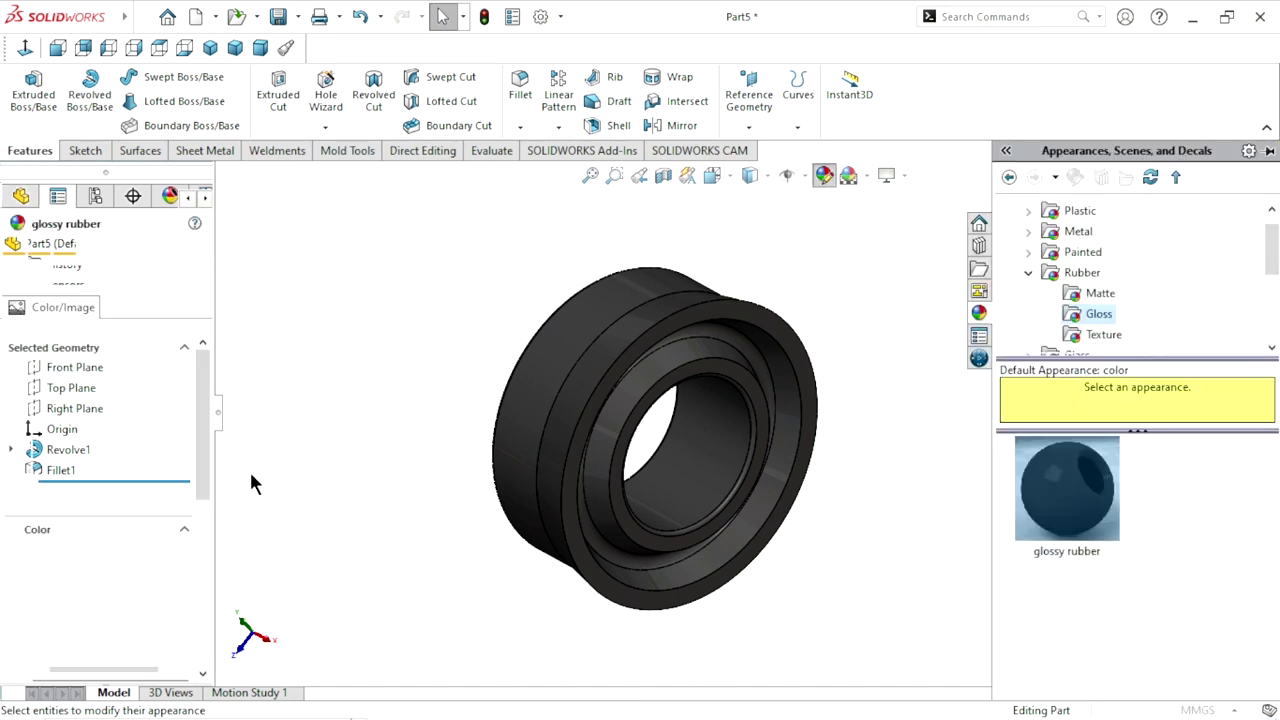
Change the glossy rubber colour to the blue palette swatch and accept it
scroll(200, 423, "down", 2)
scroll(194, 550, "down", 2)
scroll(208, 520, "down", 2)
scroll(210, 505, "up", 1)
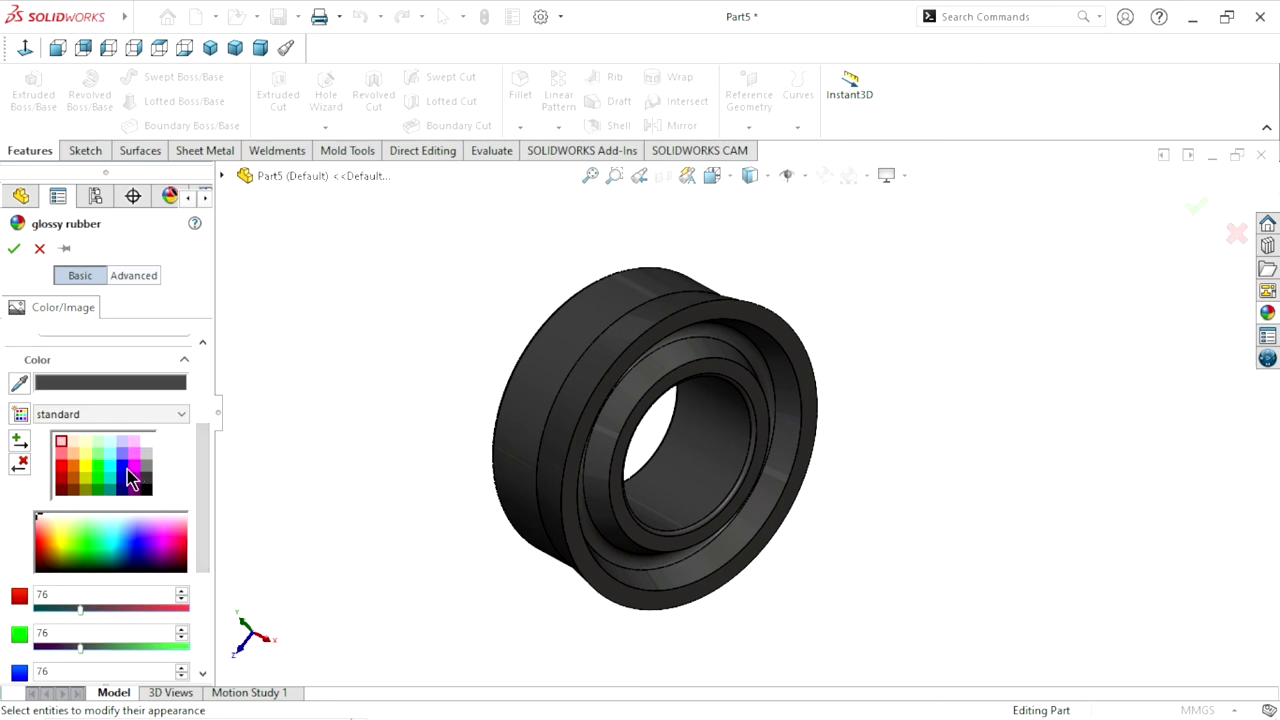
left_click(125, 475)
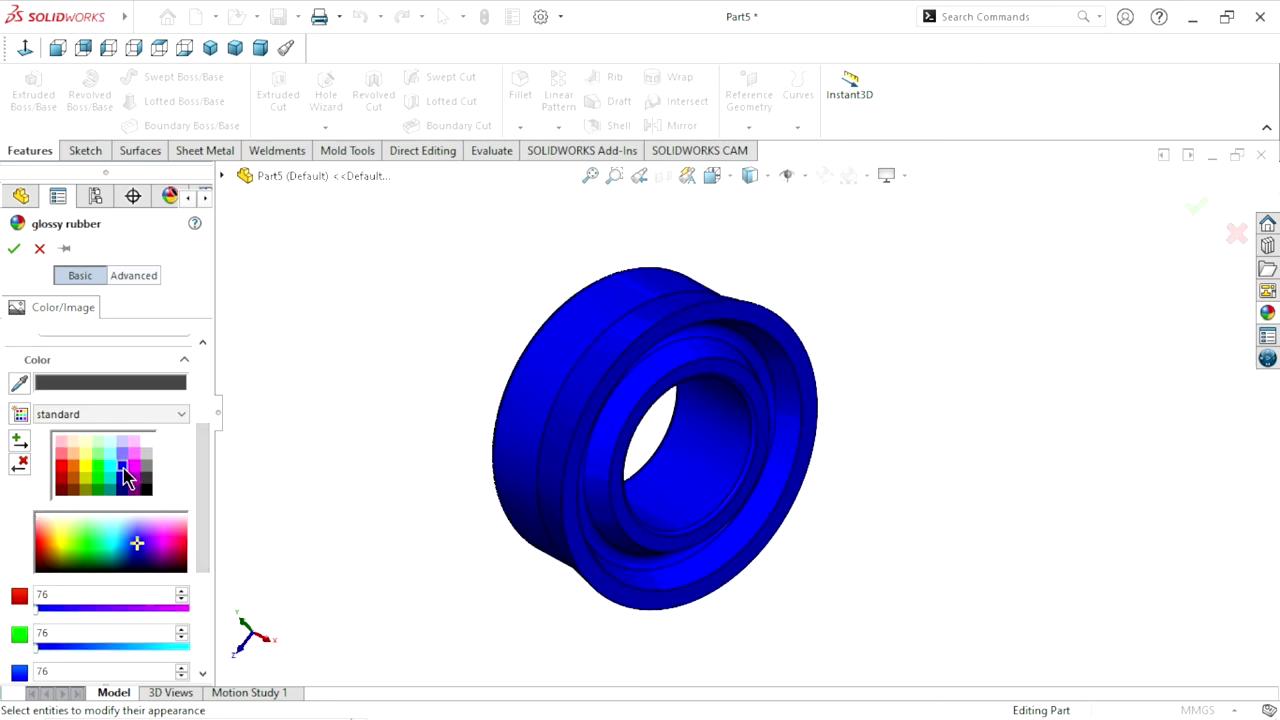
left_click(14, 248)
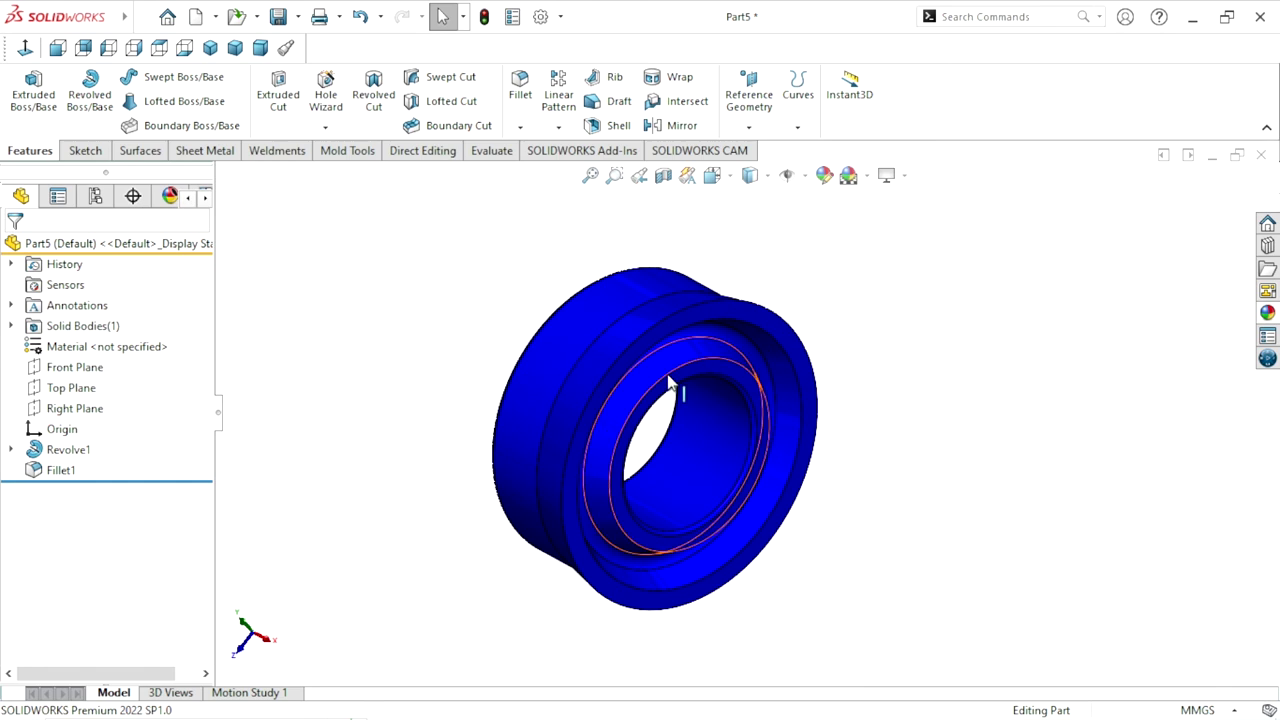
scroll(670, 383, "up", 2)
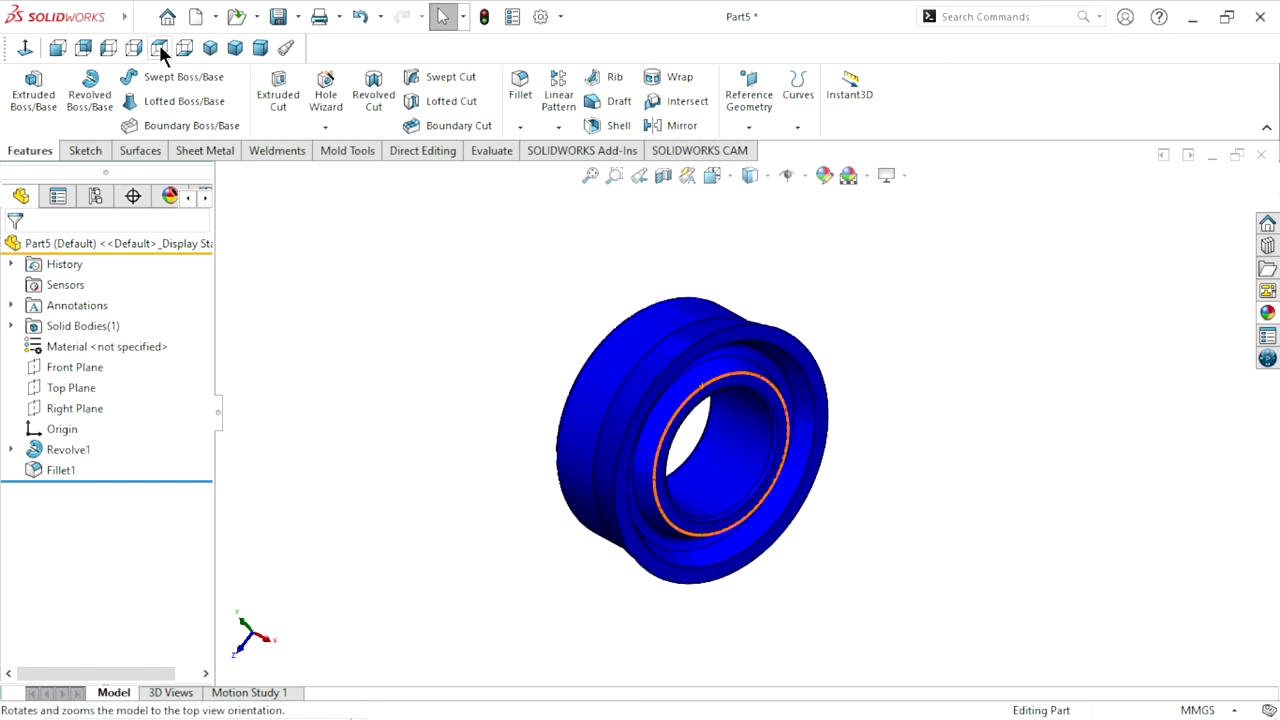
left_click(204, 48)
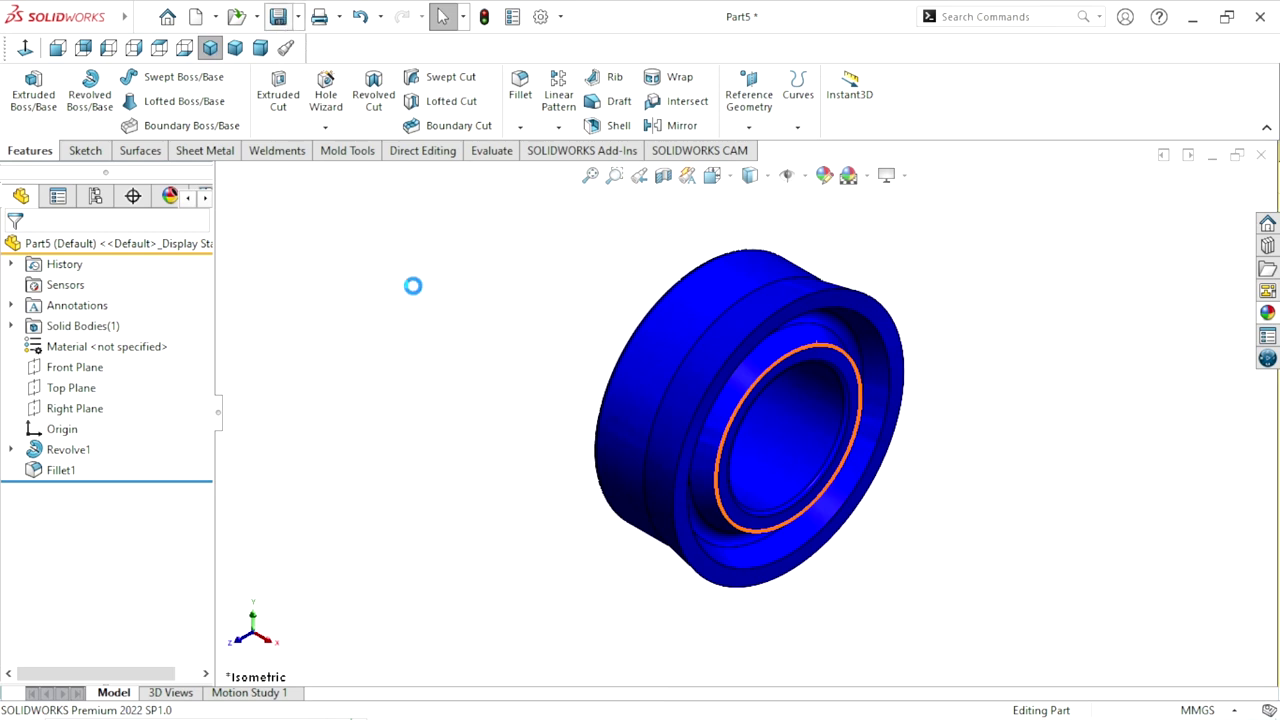
key("ctrl+s")
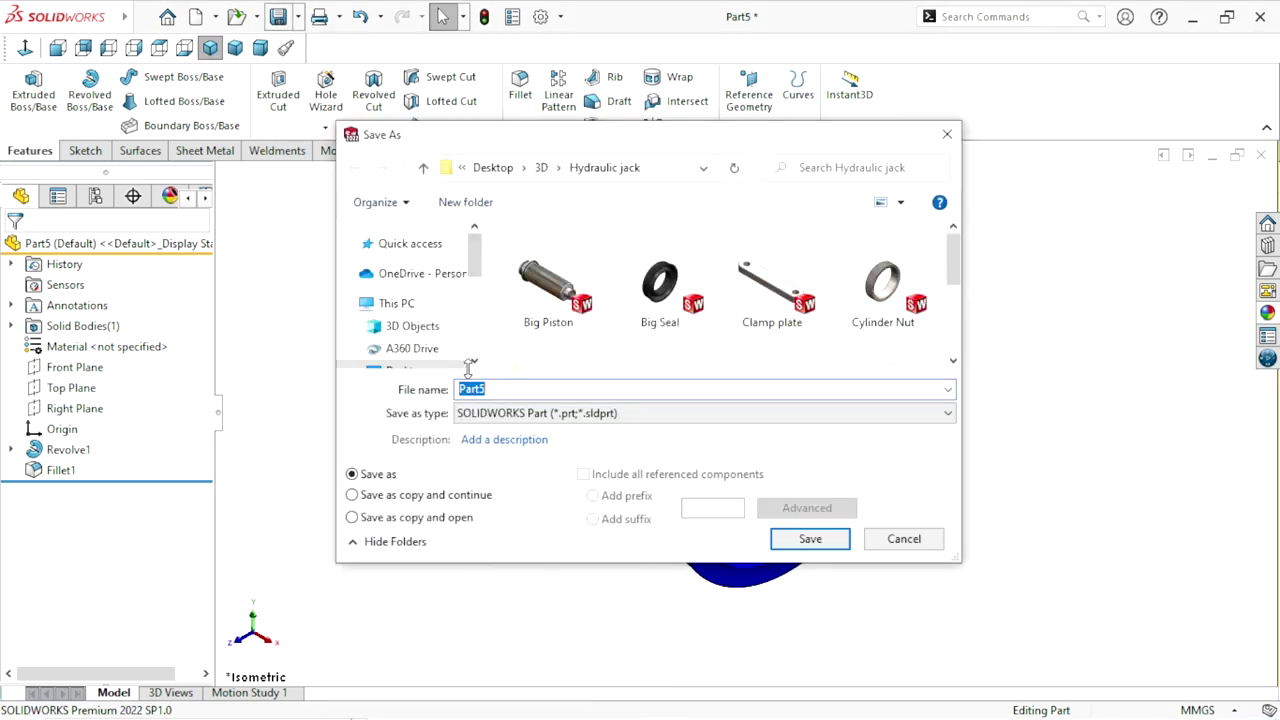
Save the part as 'small seal' in the Jack folder under 3D
left_click_drag(467, 365, 467, 366)
key("alt+Up")
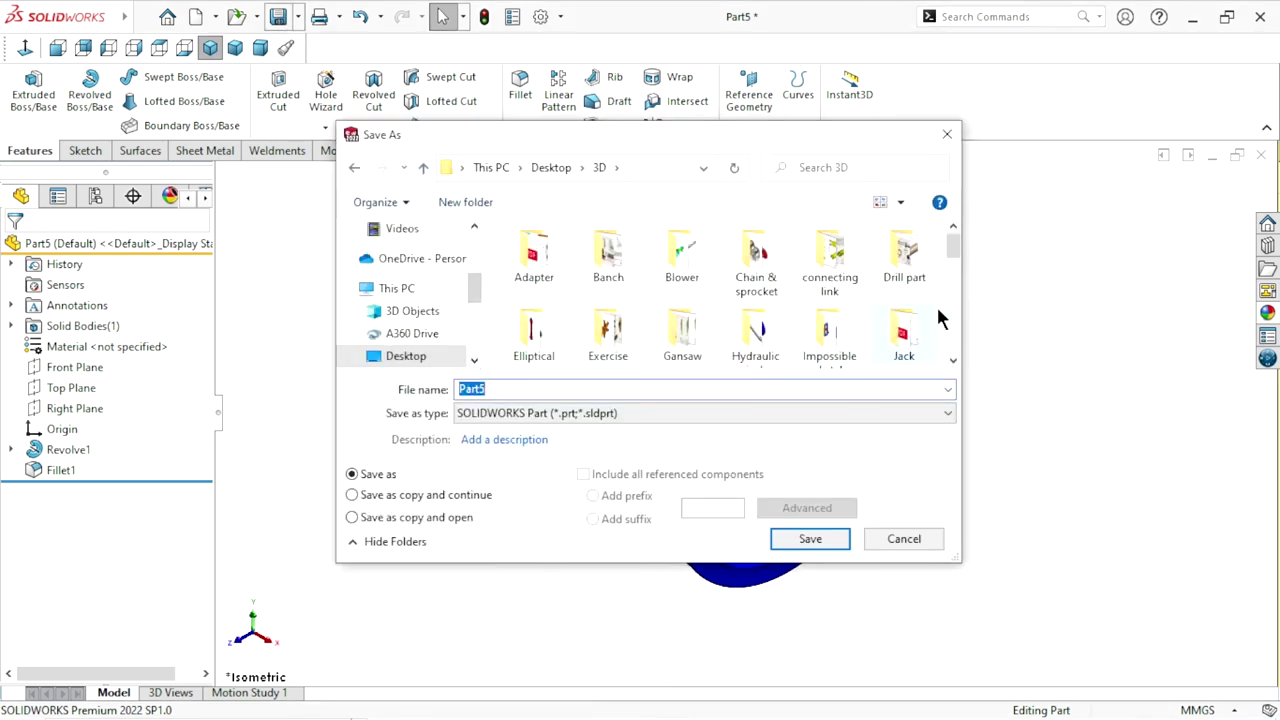
left_click_drag(956, 252, 956, 258)
double_click(896, 322)
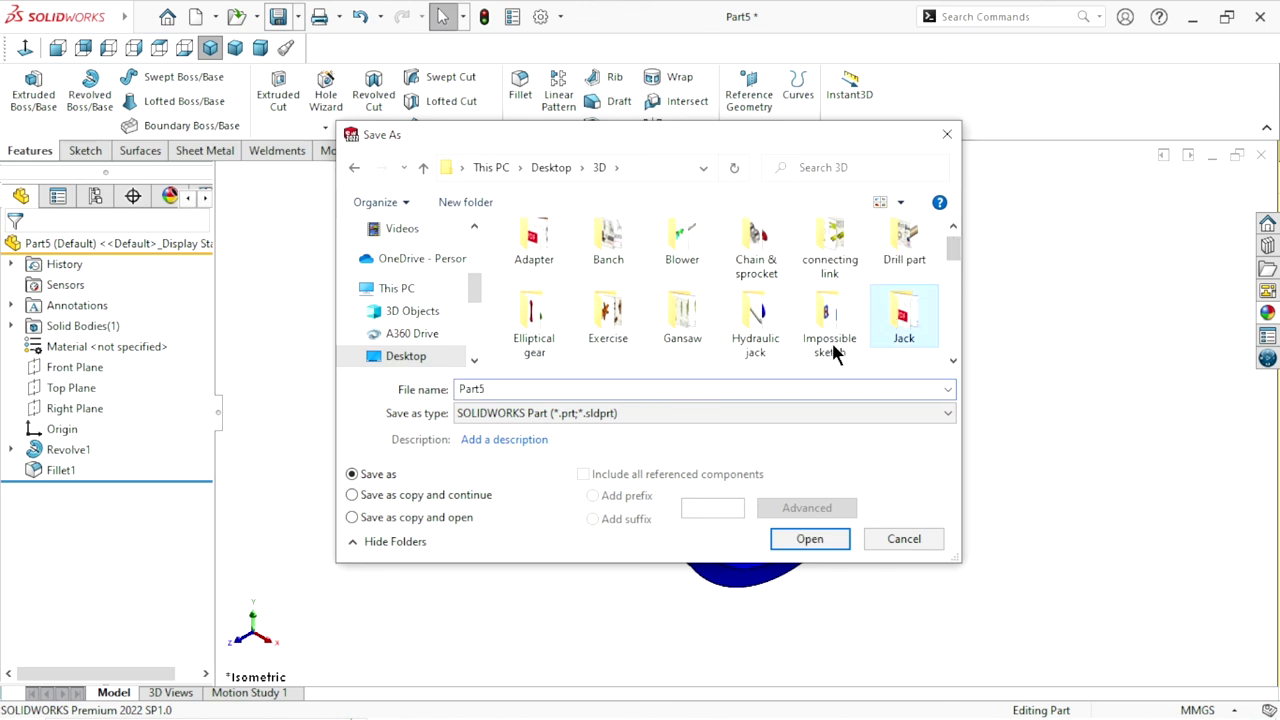
type("s")
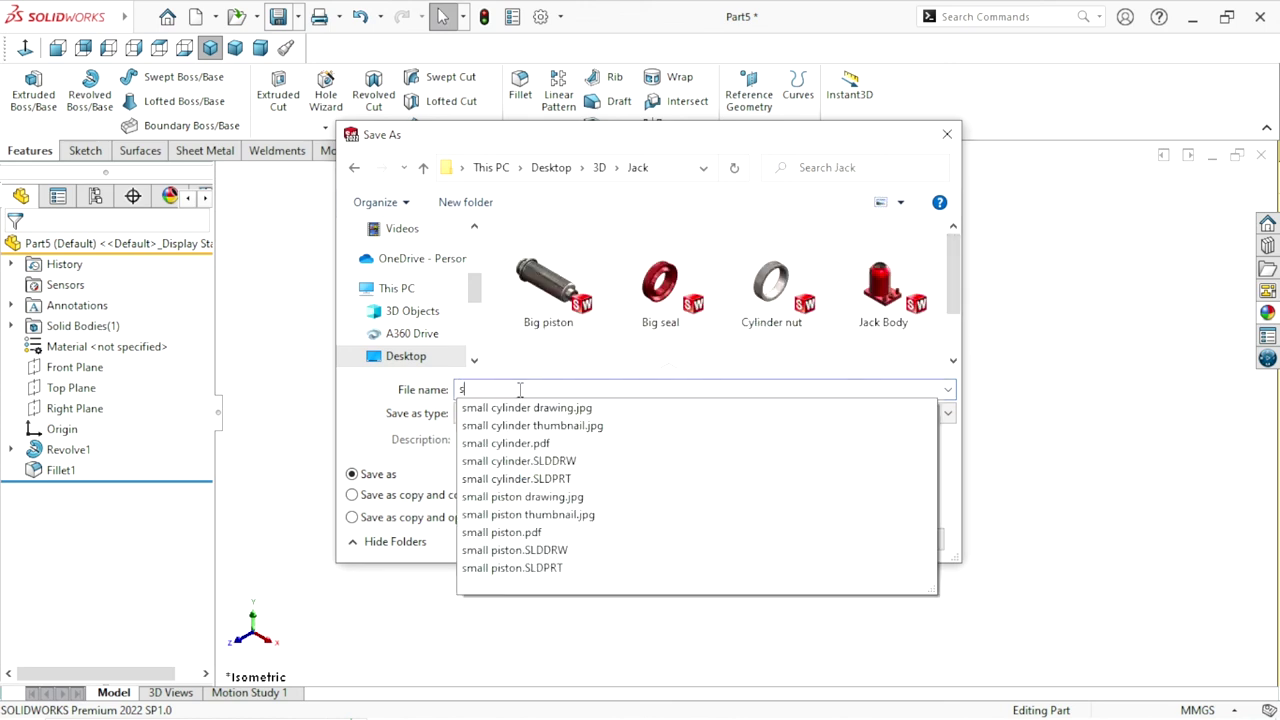
type("mall seal")
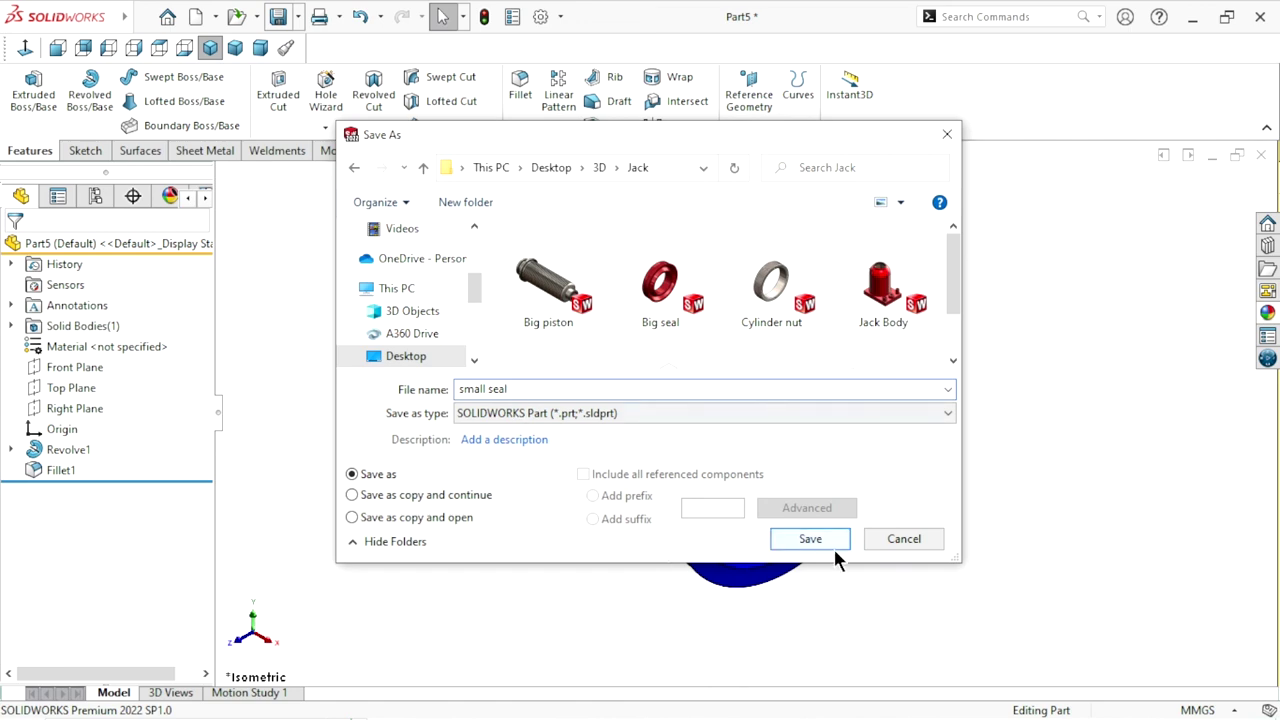
left_click(833, 546)
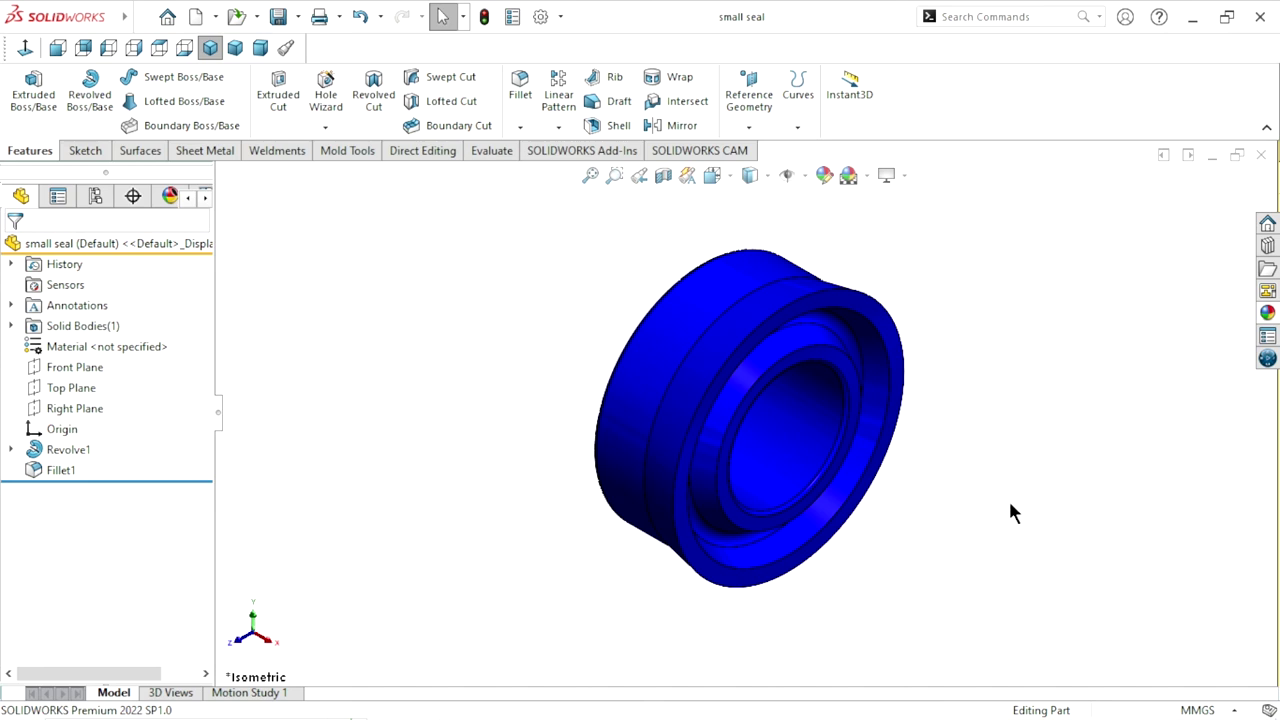
left_click(259, 52)
left_click(260, 48)
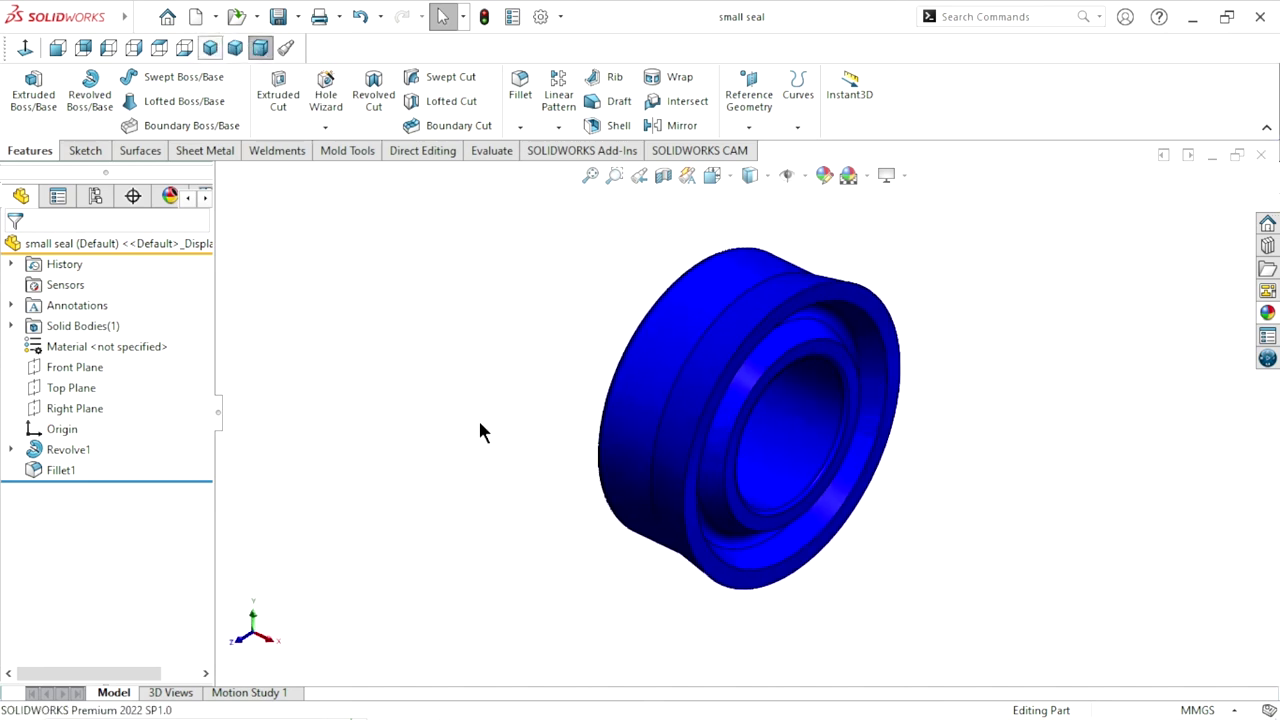